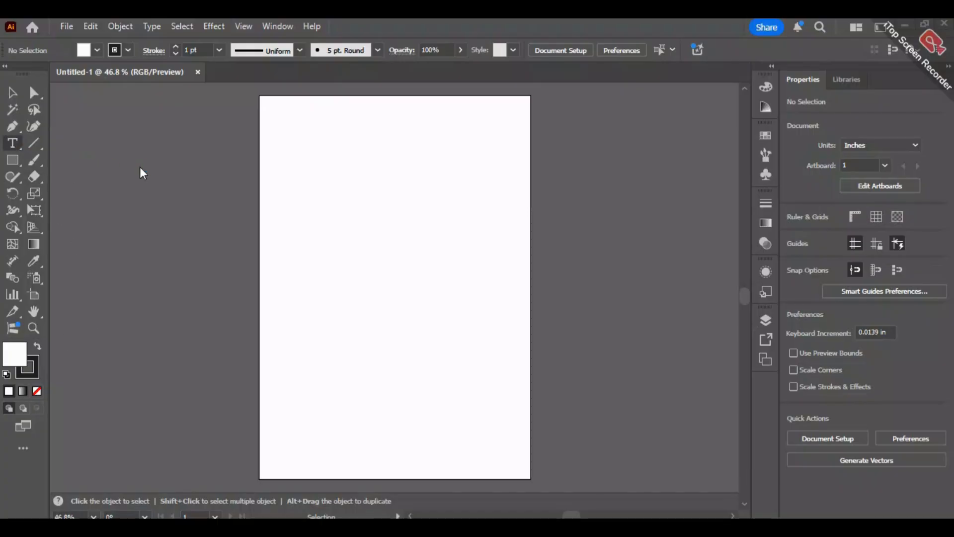
# - Place a line of point type with the placeholder text "Lorem ipsum" in the upper part of the artboard
pyautogui.press('t')
pyautogui.click(293, 158)
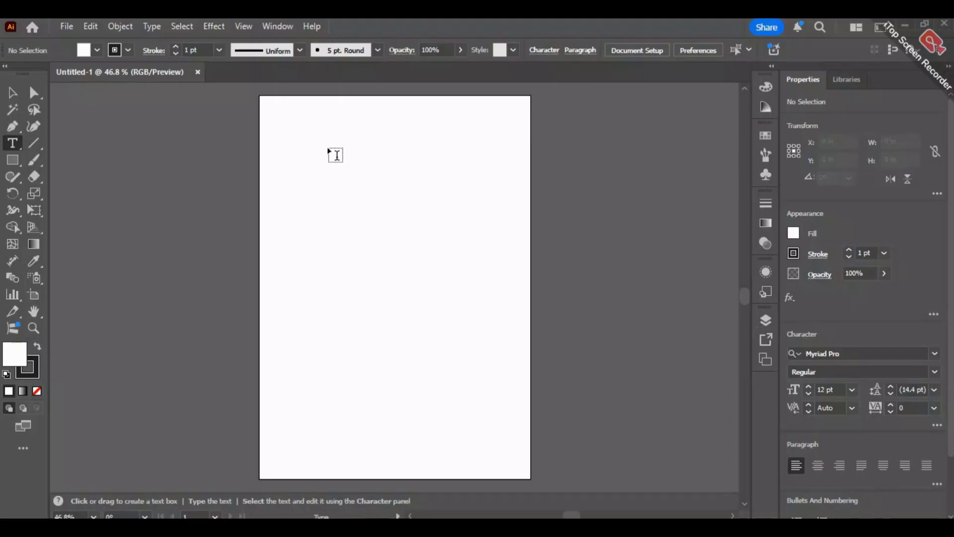
pyautogui.click(329, 149)
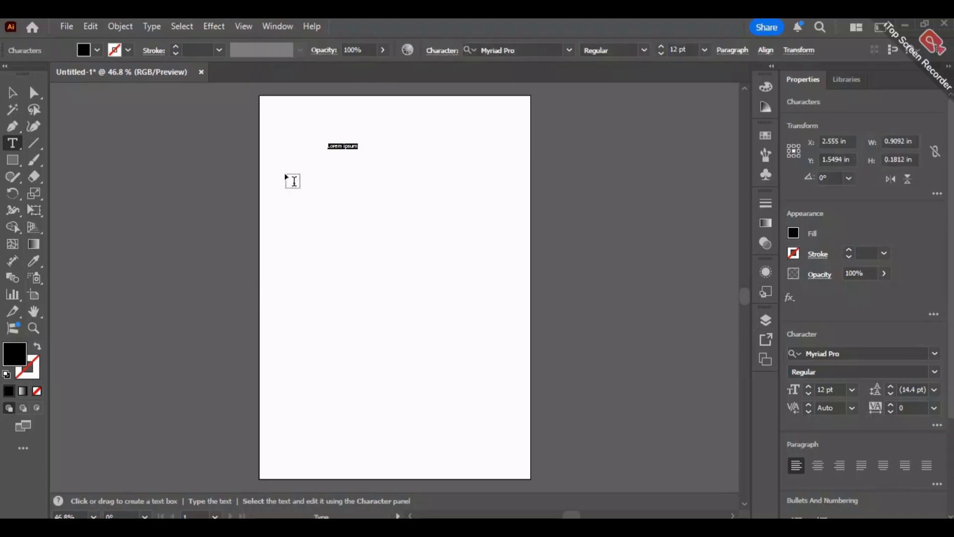
# - Draw an area type frame about 7.24 in by 6.28 in below the heading text, inspect its placeholder paragraphs, and delete it
pyautogui.moveTo(277, 177)
pyautogui.mouseDown()
pyautogui.moveTo(460, 283)
pyautogui.moveTo(515, 383)
pyautogui.mouseUp()
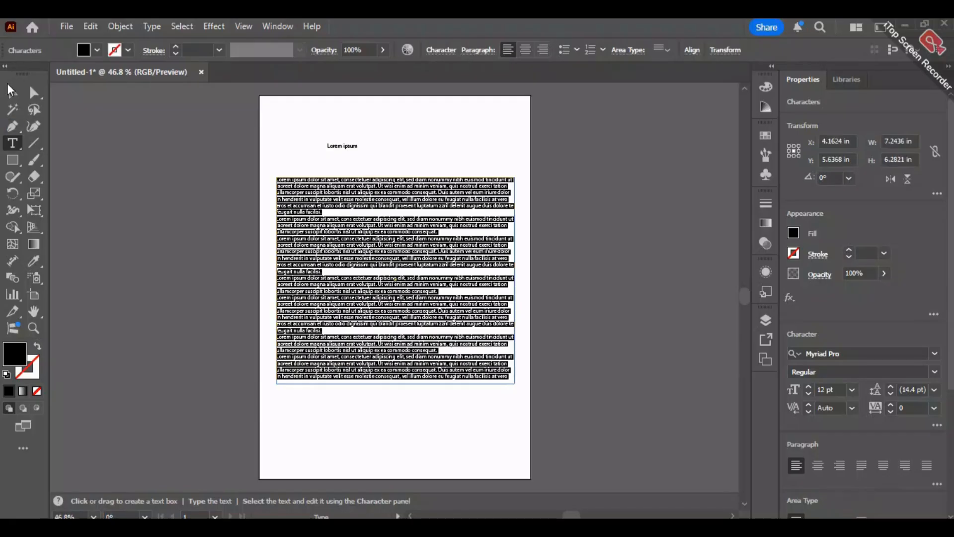
pyautogui.click(11, 91)
pyautogui.scroll(3, 368, 226)
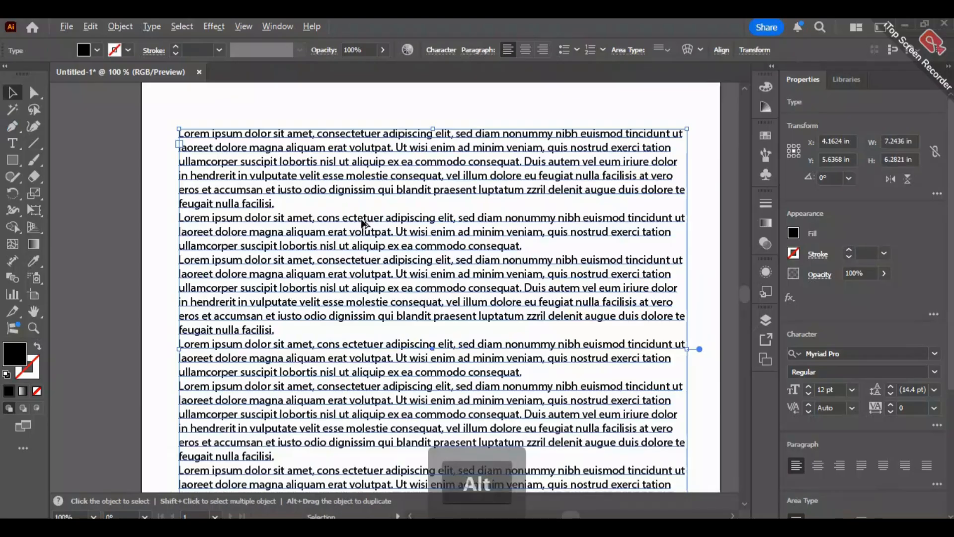
pyautogui.scroll(-3, 571, 199)
pyautogui.scroll(1, 611, 214)
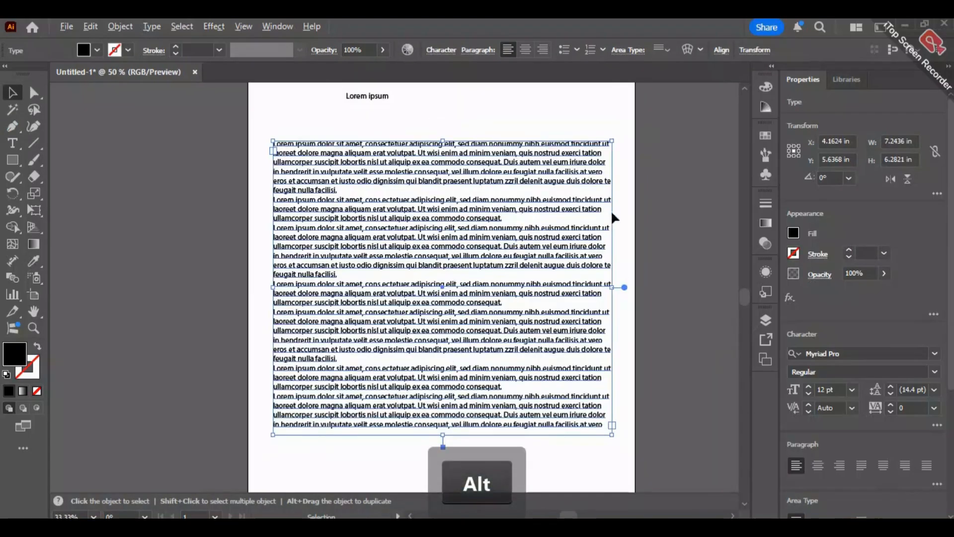
pyautogui.scroll(1, 617, 213)
pyautogui.press('space')
pyautogui.moveTo(673, 169); pyautogui.dragTo(631, 191)
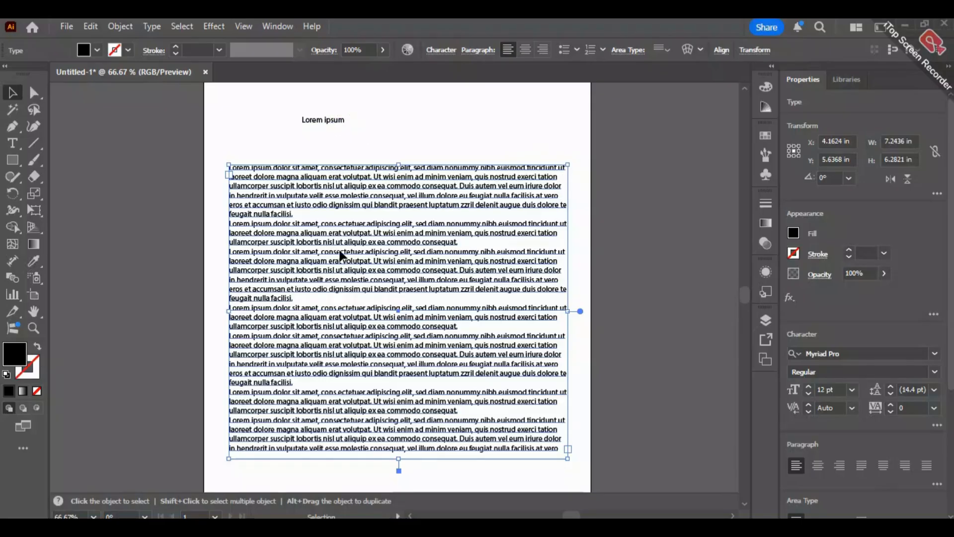
pyautogui.press('Delete')
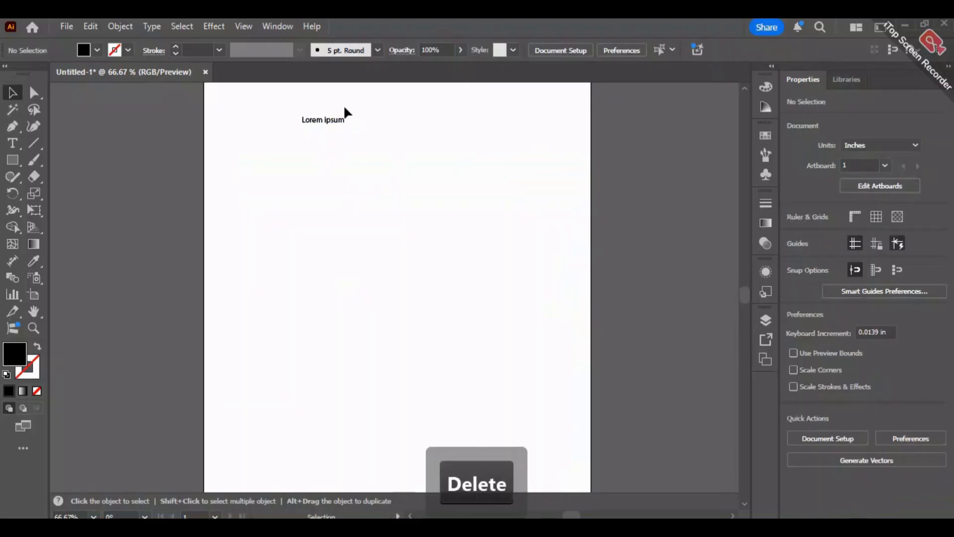
# - Scale the "Lorem ipsum" point type up to about 70 pt and move it down within the artboard
pyautogui.click(338, 121)
pyautogui.moveTo(344, 127); pyautogui.dragTo(348, 157)
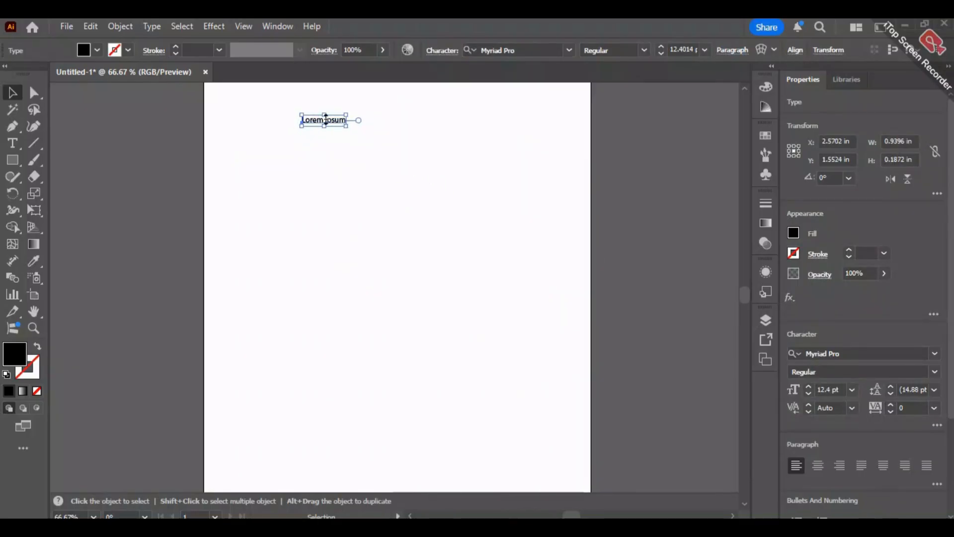
pyautogui.moveTo(347, 128); pyautogui.dragTo(545, 271)
pyautogui.click(606, 160)
pyautogui.moveTo(492, 152); pyautogui.dragTo(416, 240)
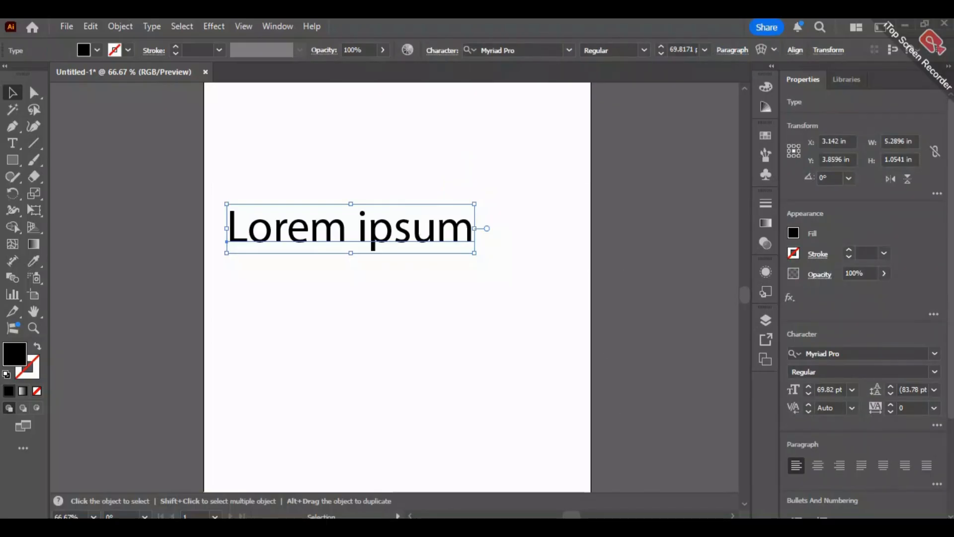
# - Preview other fonts on the "Lorem ipsum" text and check which styles Myriad Pro offers
pyautogui.moveTo(664, 527)
pyautogui.click(571, 52)
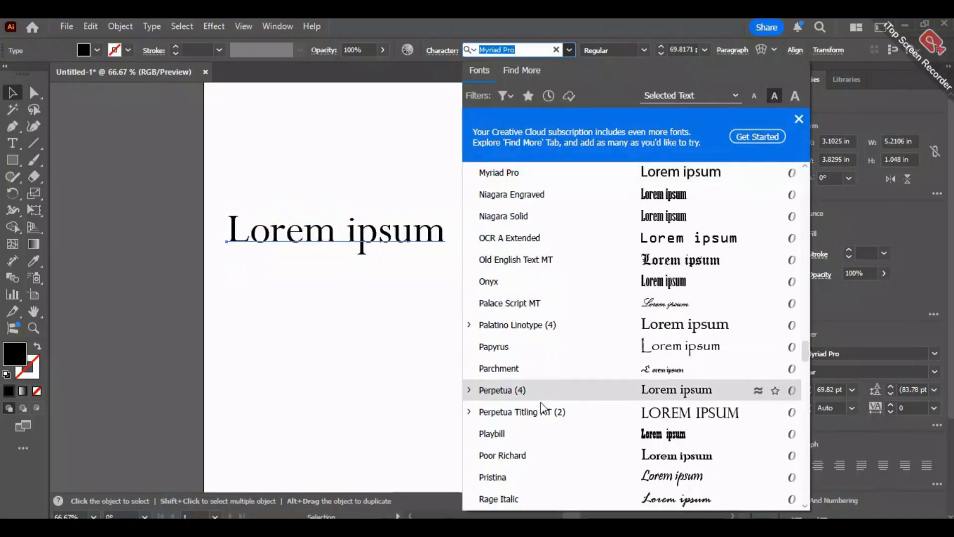
pyautogui.scroll(-4, 641, 368)
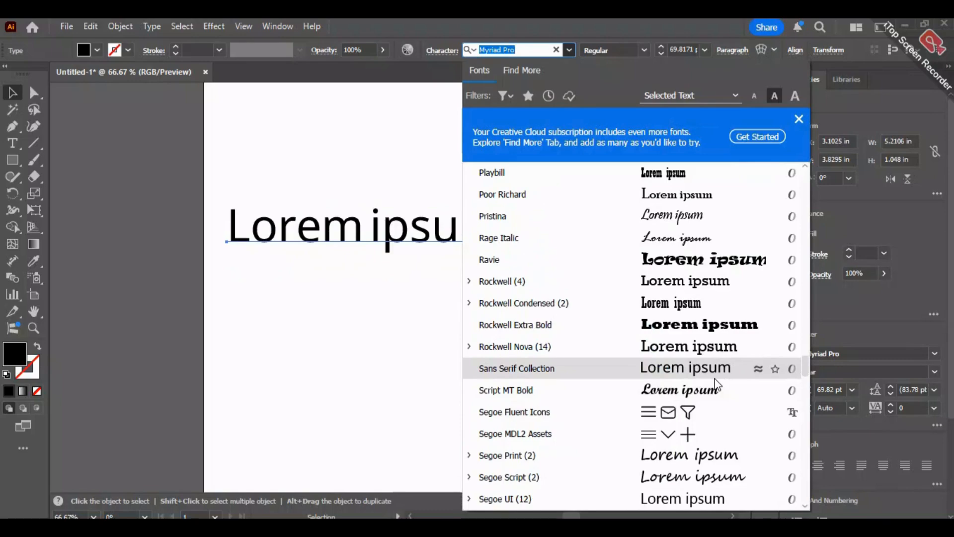
pyautogui.click(796, 120)
pyautogui.click(648, 48)
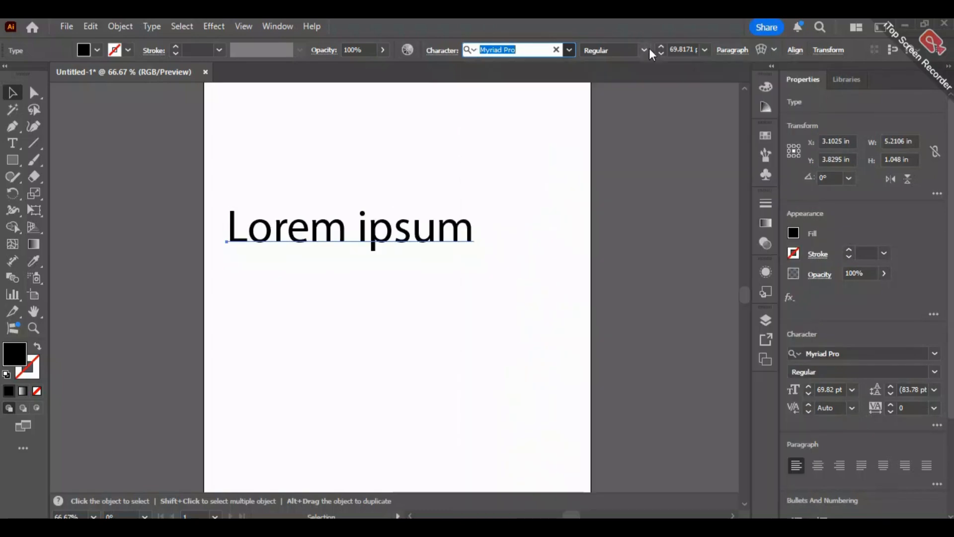
pyautogui.click(647, 49)
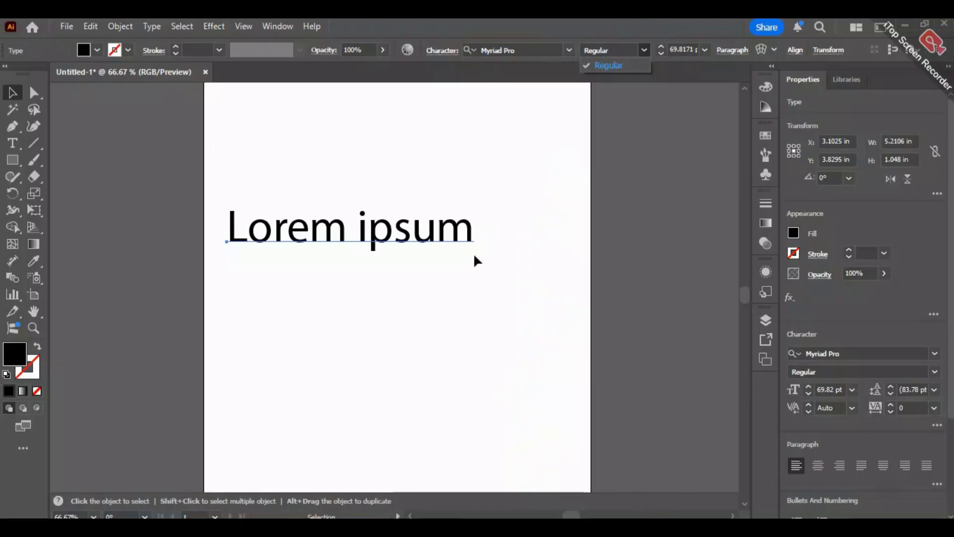
# - Set the font size of the "Lorem ipsum" text to 60 pt
pyautogui.click(706, 51)
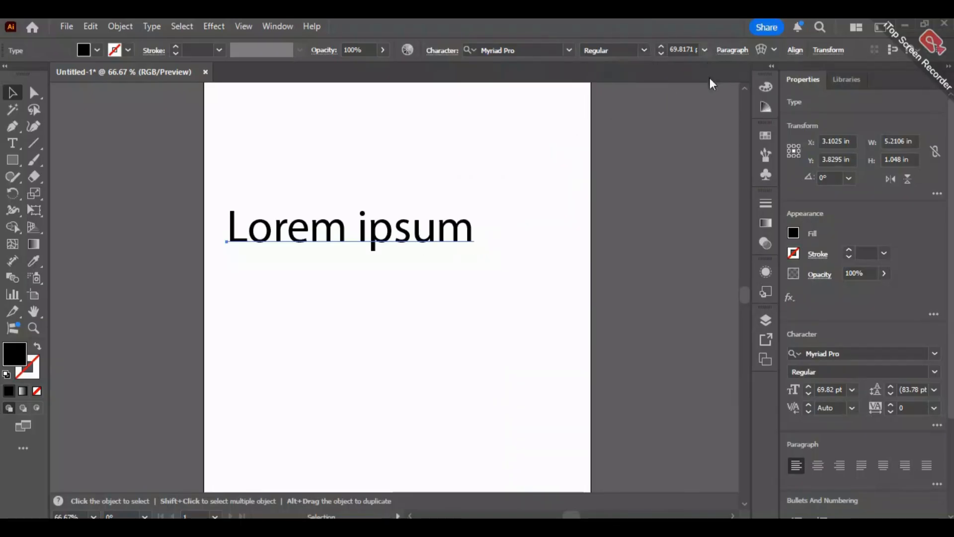
pyautogui.click(705, 49)
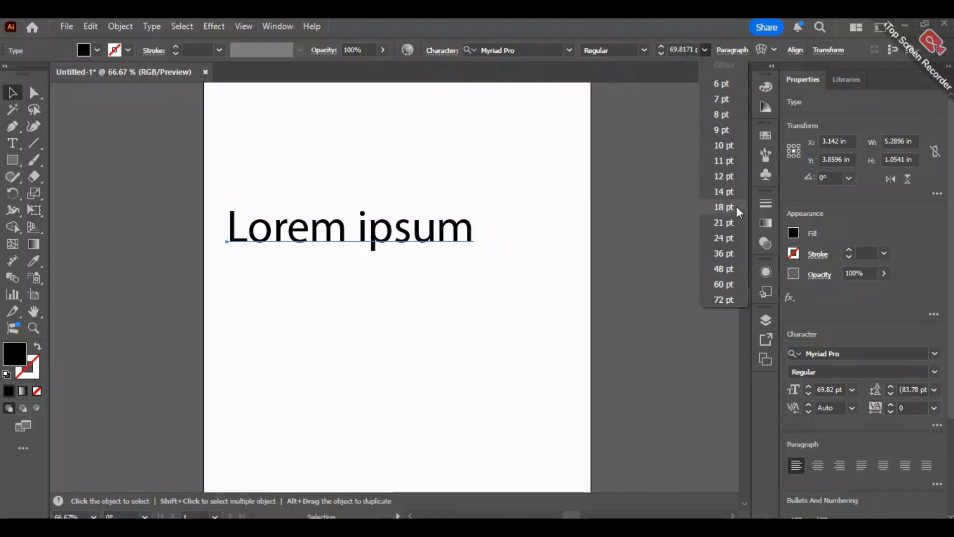
pyautogui.click(723, 284)
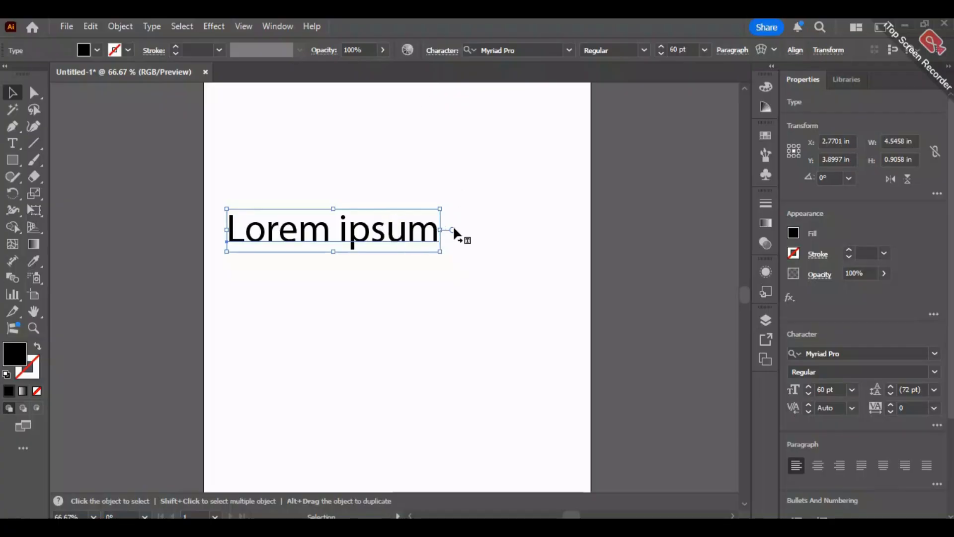
pyautogui.click(442, 50)
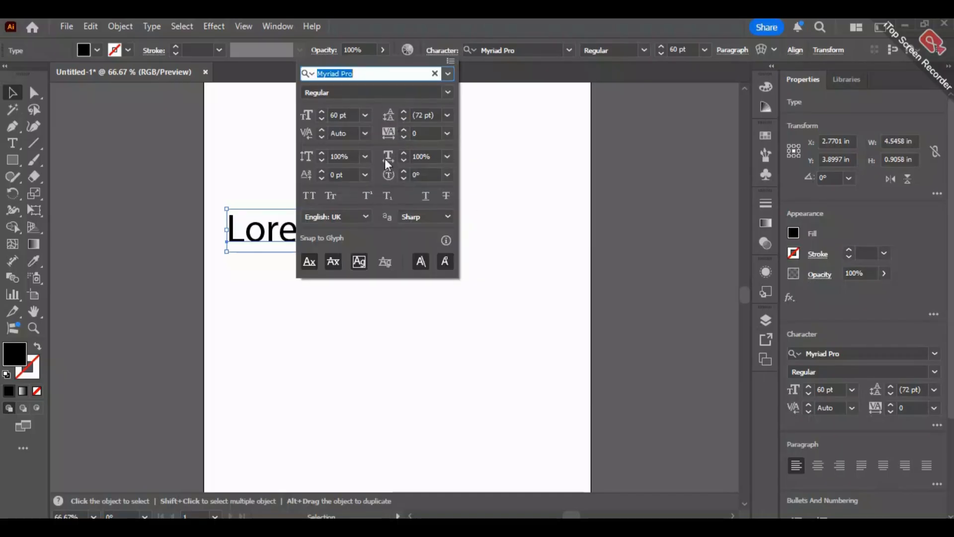
pyautogui.click(560, 145)
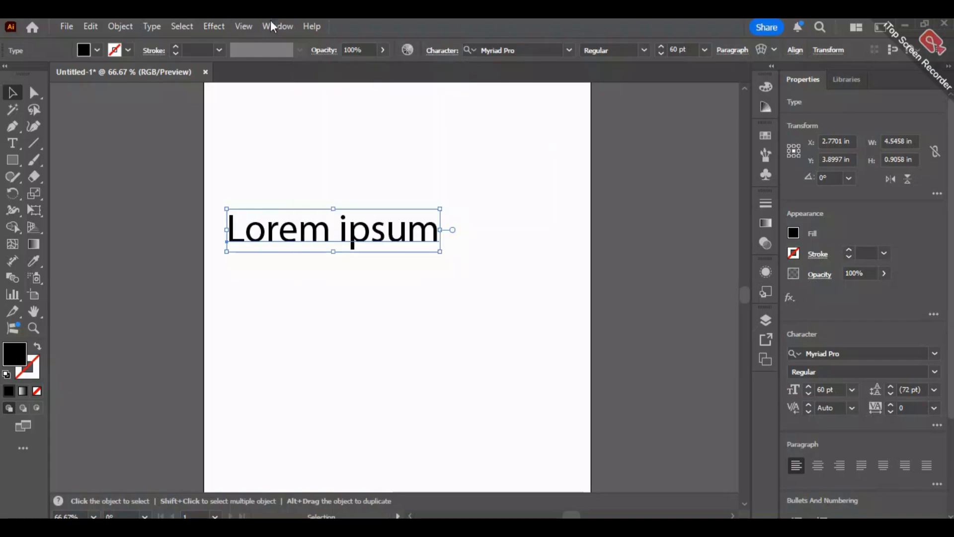
pyautogui.click(280, 26)
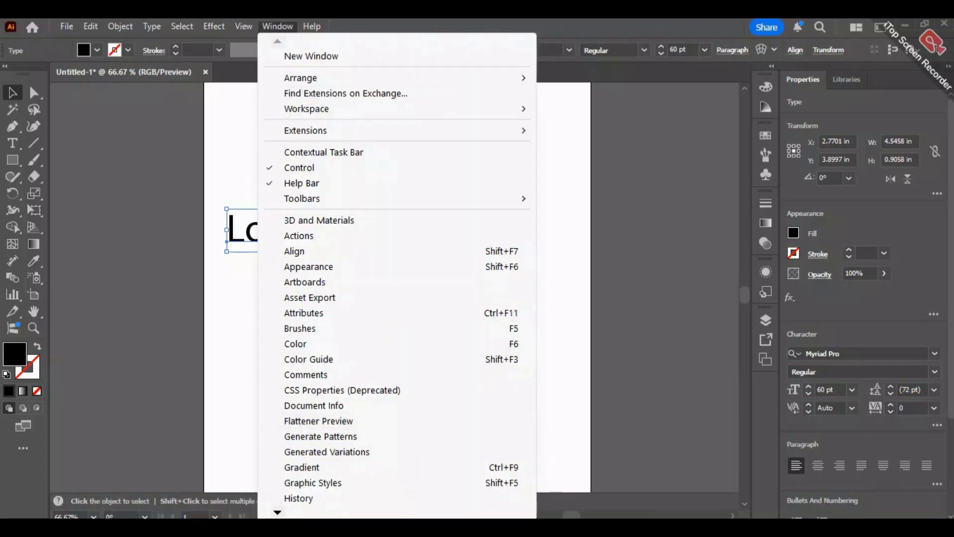
pyautogui.click(648, 503)
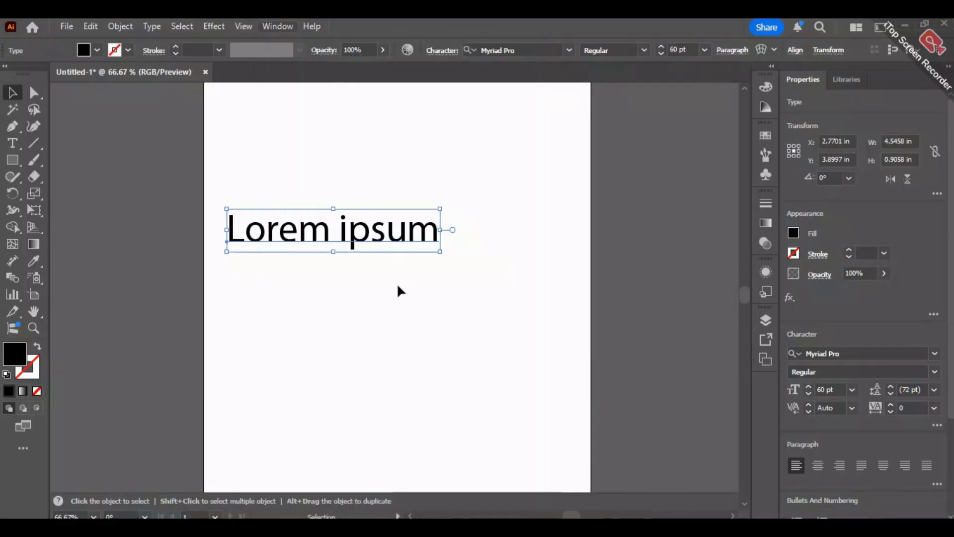
# - Open the Character panel and show its full set of options
pyautogui.click(267, 26)
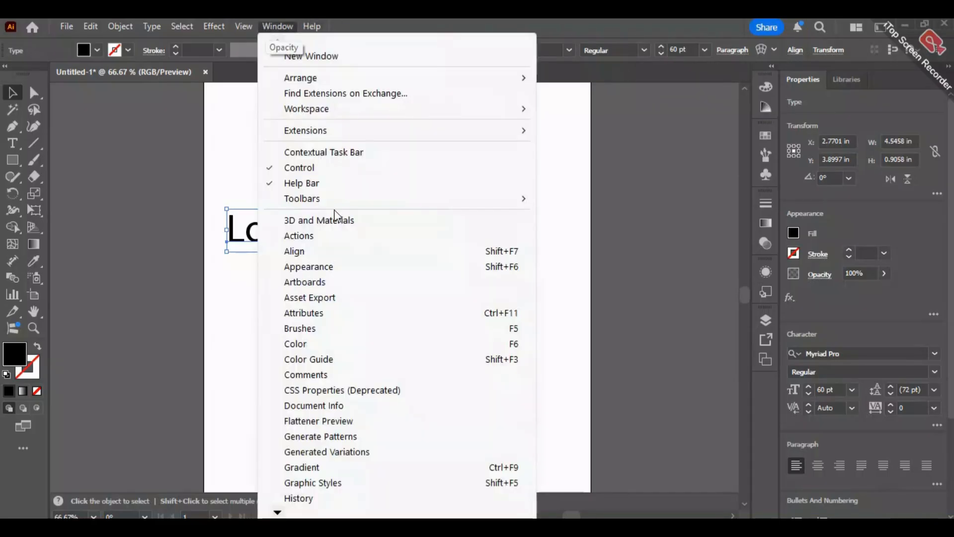
pyautogui.moveTo(277, 512)
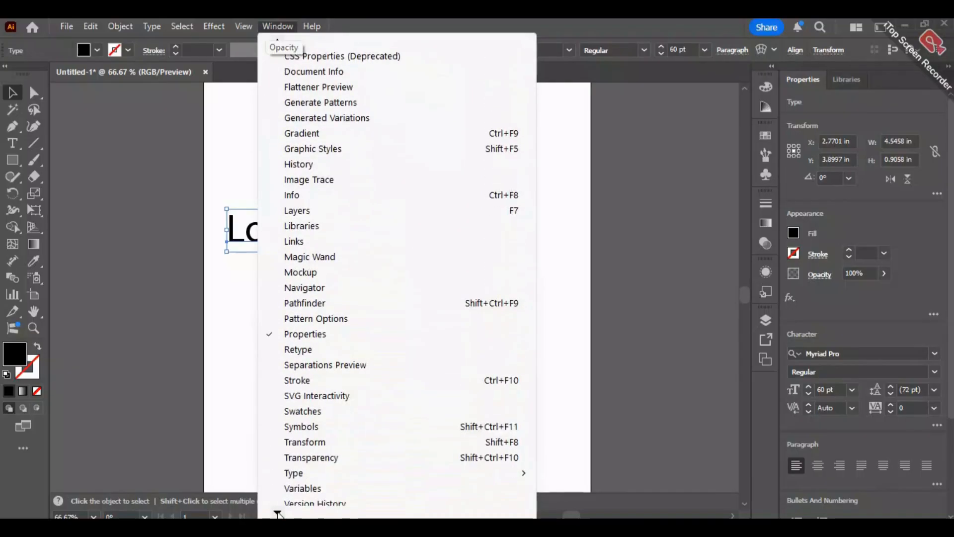
pyautogui.moveTo(315, 398)
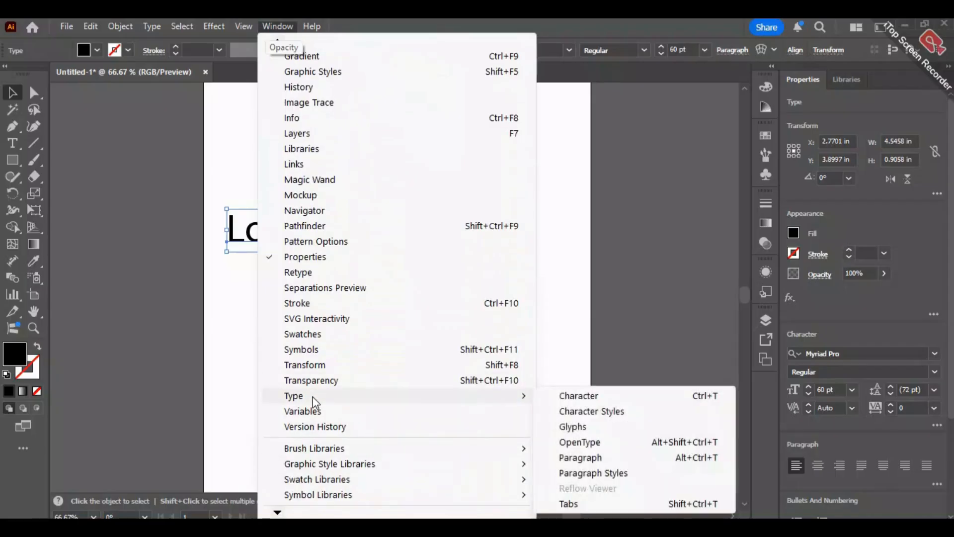
pyautogui.click(602, 396)
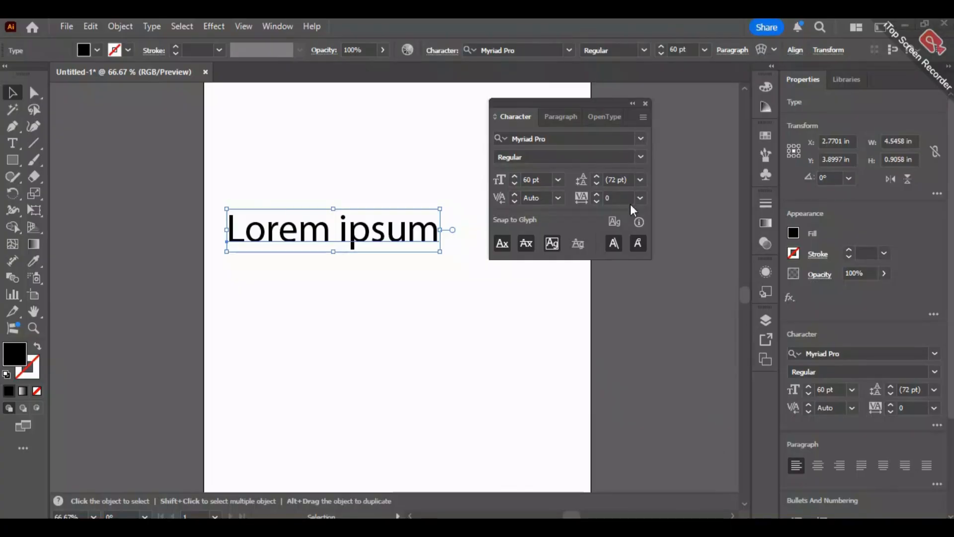
pyautogui.click(643, 121)
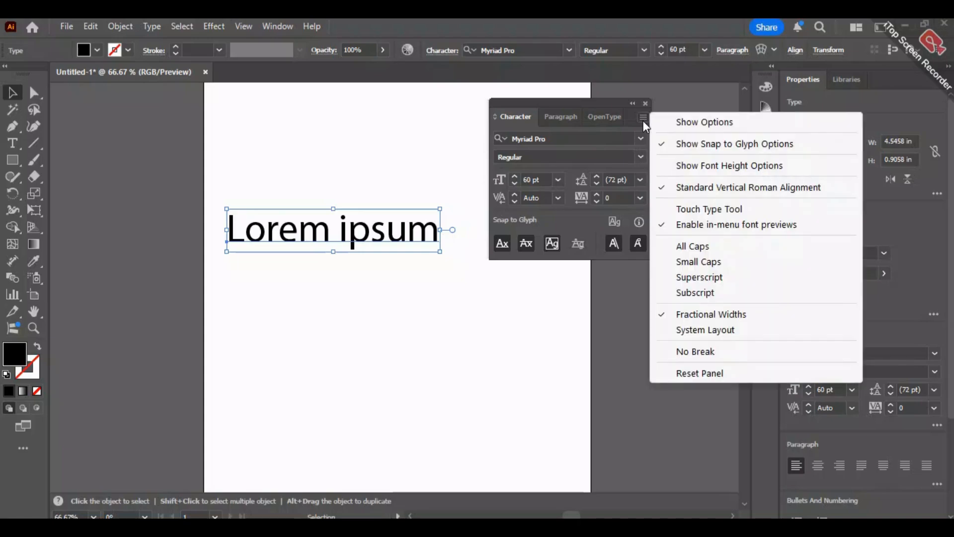
pyautogui.click(746, 124)
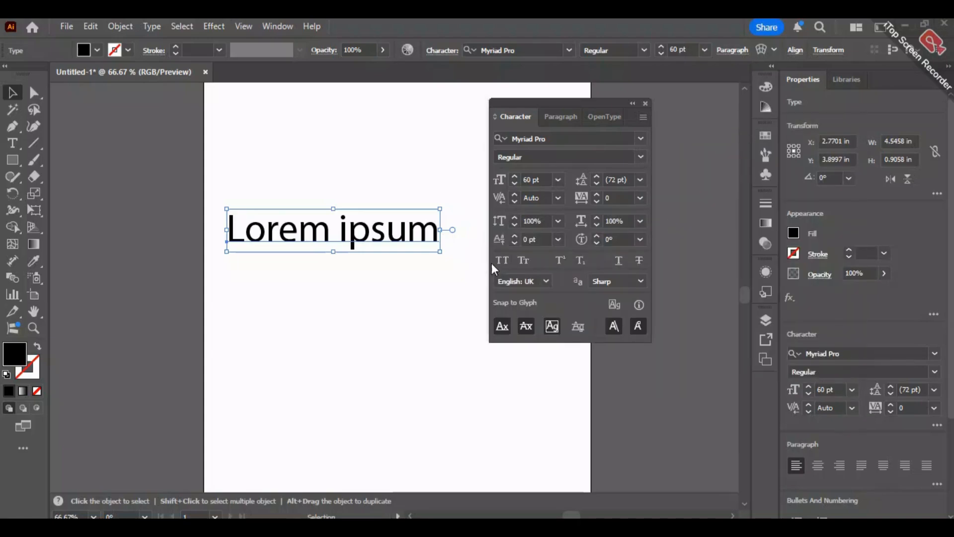
# - Review the font size and leading choices for the "Lorem ipsum" text, keeping 60 pt and automatic leading
pyautogui.doubleClick(340, 232)
pyautogui.press('Escape')
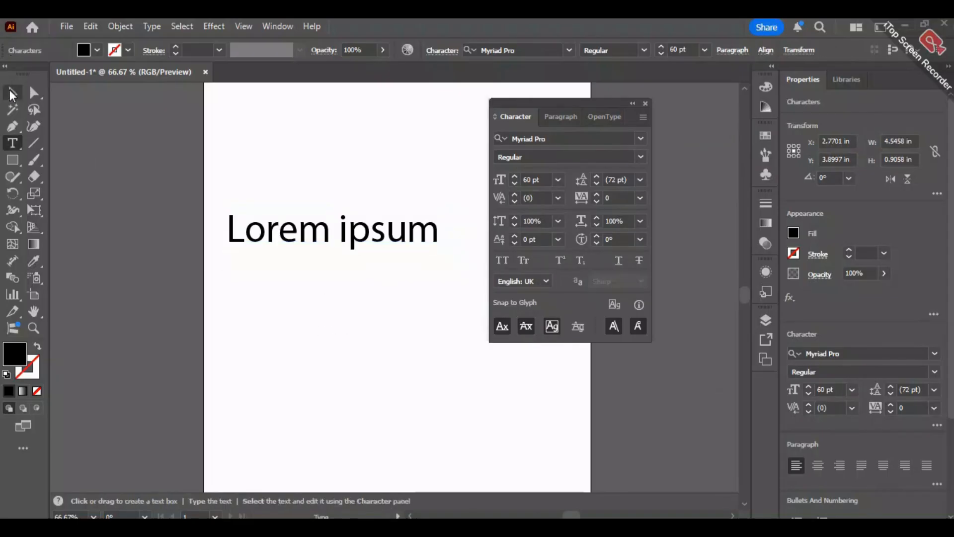
pyautogui.click(557, 180)
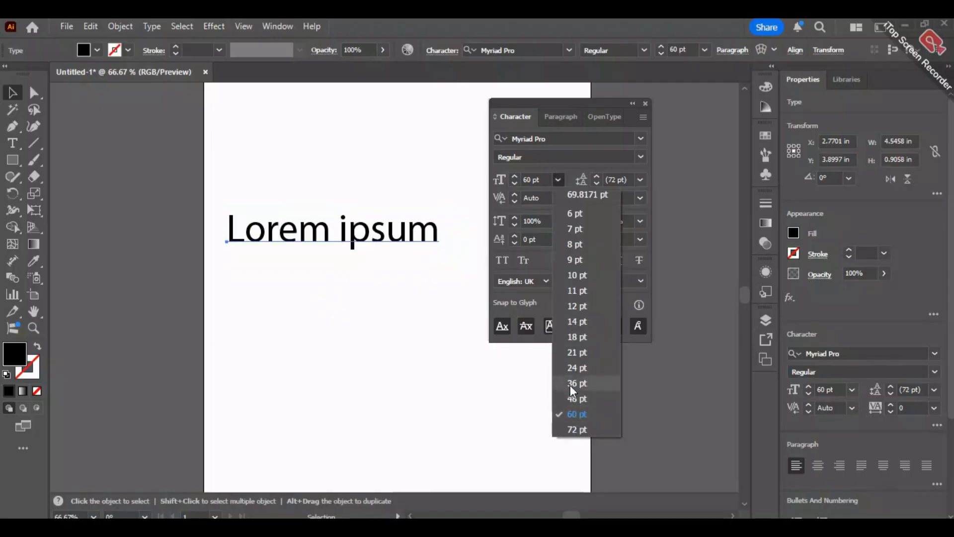
pyautogui.click(577, 413)
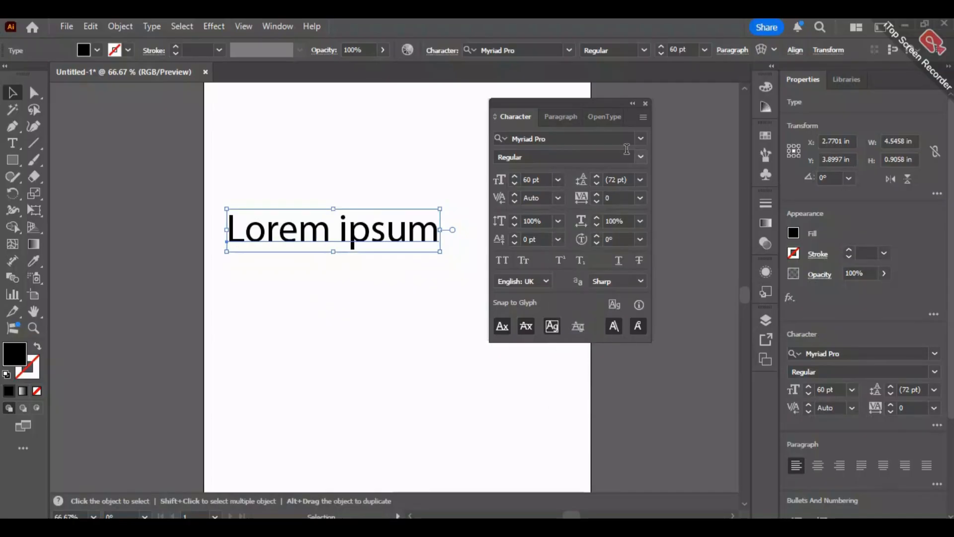
pyautogui.click(640, 180)
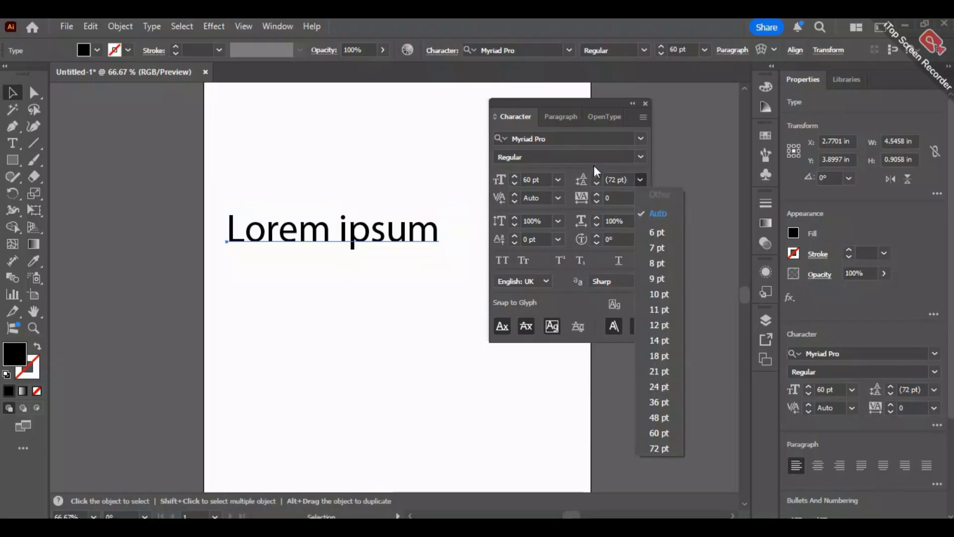
pyautogui.press('Escape')
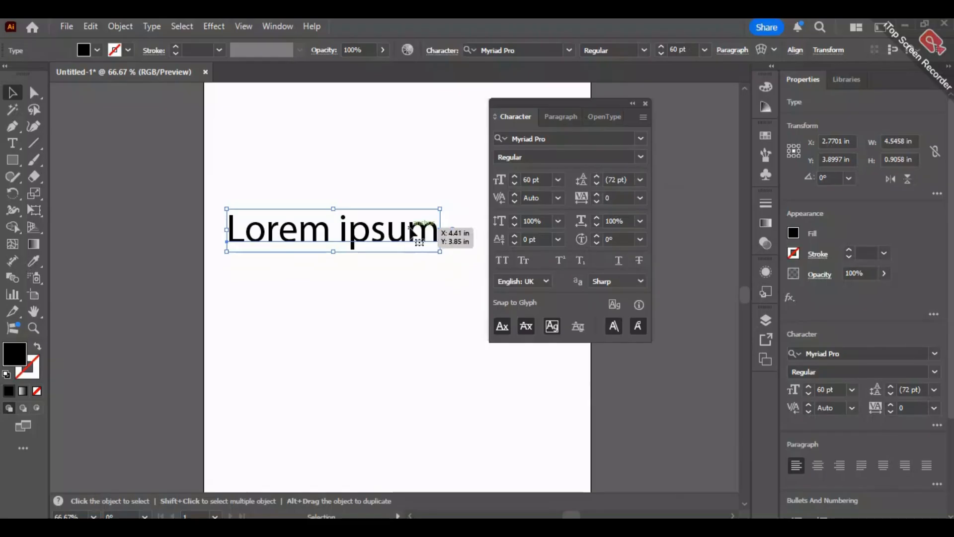
# - Draw an area type frame about 5.3 in by 4 in with placeholder text beneath the "Lorem ipsum" line and deselect it
pyautogui.click(13, 143)
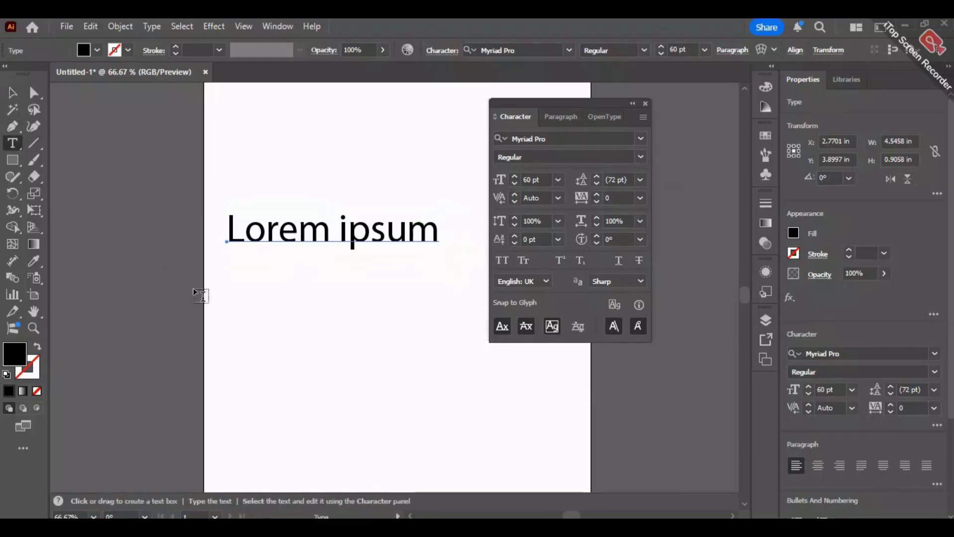
pyautogui.moveTo(231, 259); pyautogui.dragTo(432, 309)
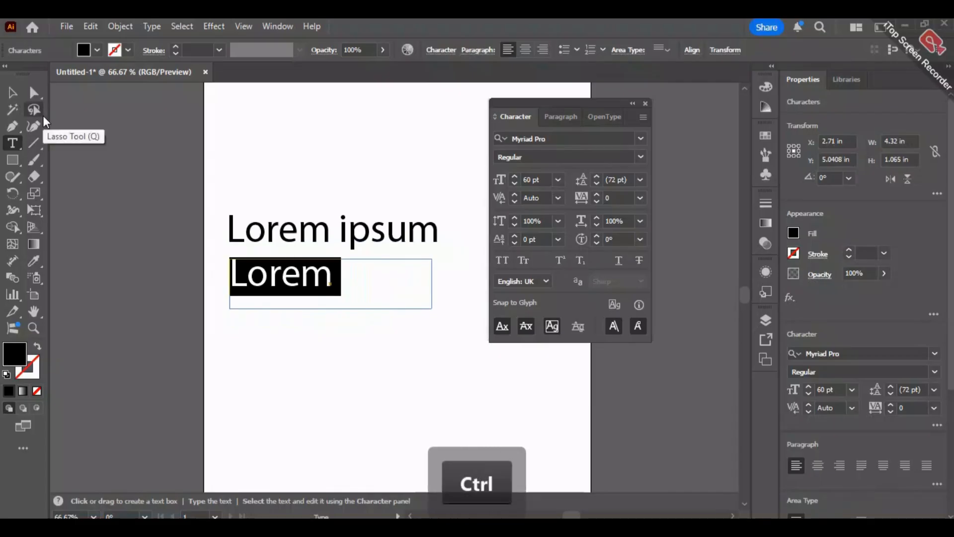
pyautogui.hotkey('ctrl', 'z')
pyautogui.moveTo(213, 259); pyautogui.dragTo(461, 446)
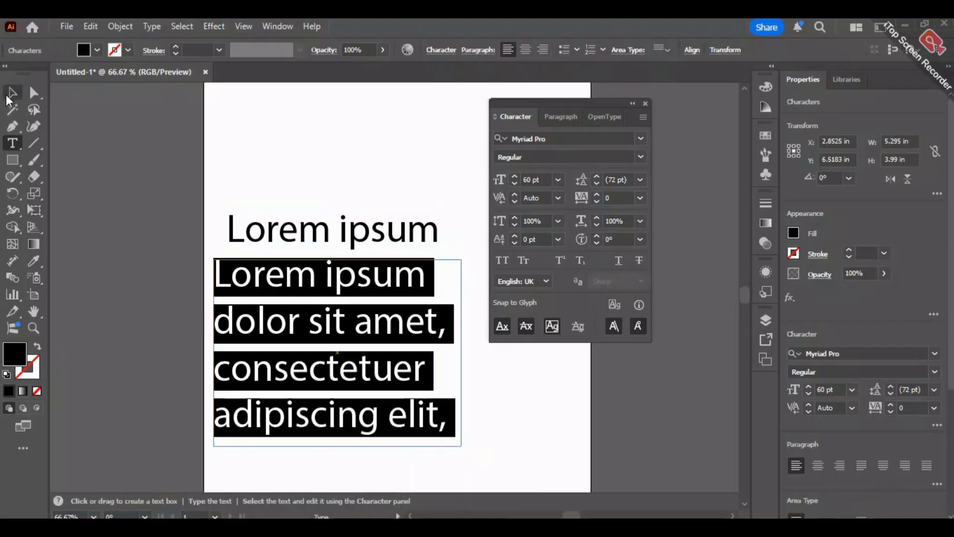
pyautogui.click(12, 93)
pyautogui.click(126, 305)
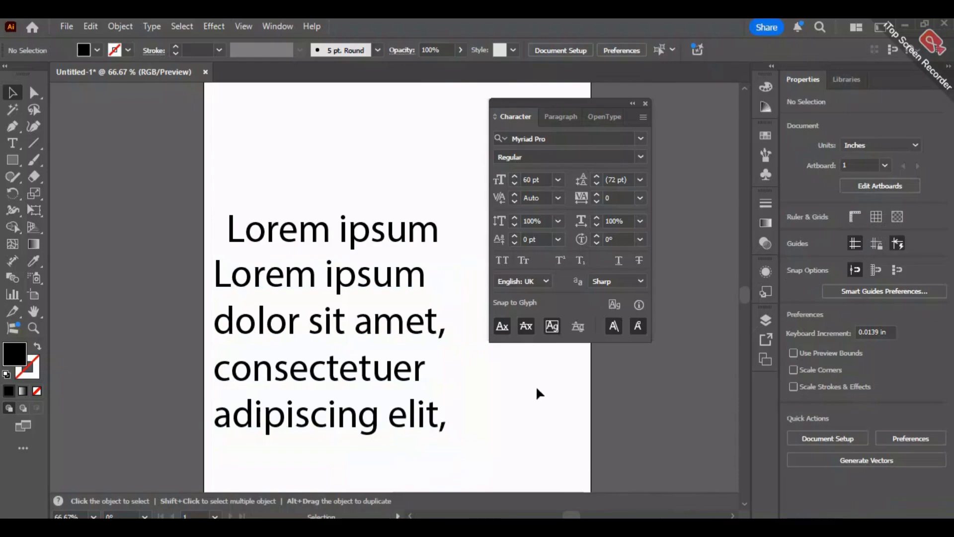
pyautogui.click(363, 289)
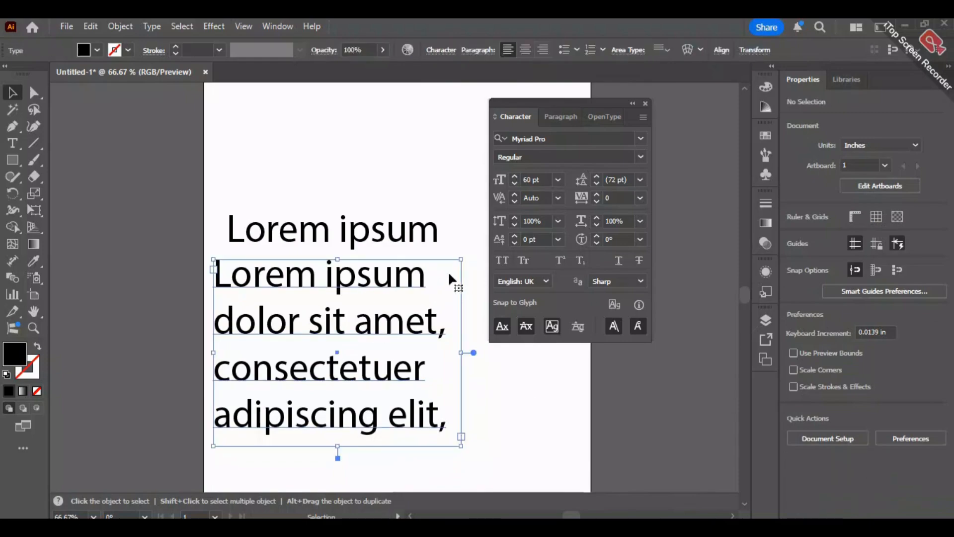
pyautogui.moveTo(461, 258)
pyautogui.mouseDown()
pyautogui.moveTo(400, 294)
pyautogui.moveTo(450, 267)
pyautogui.mouseUp()
pyautogui.hotkey('ctrl', 'z')
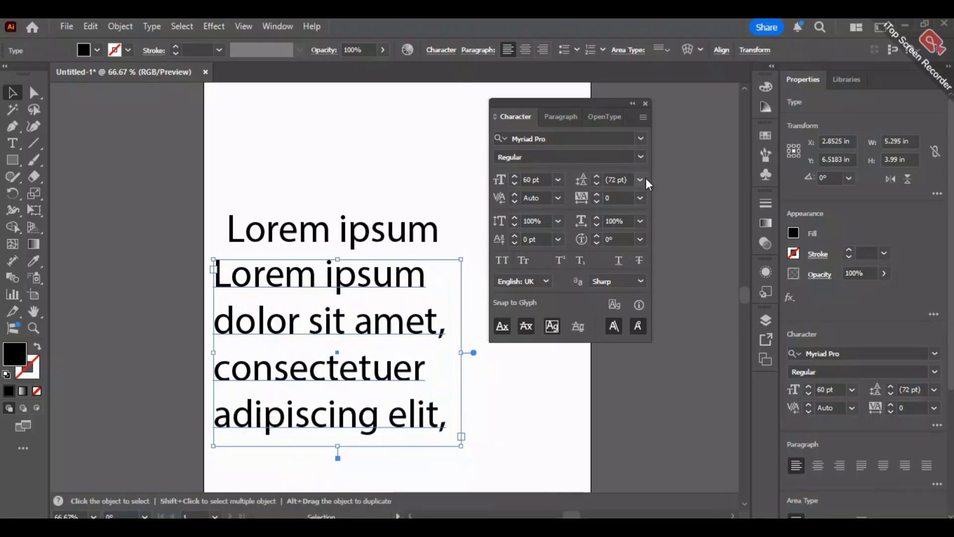
# - Move the single "Lorem ipsum" line up near the artboard's upper edge and preview the leading presets on the paragraph below
pyautogui.moveTo(345, 228); pyautogui.dragTo(328, 124)
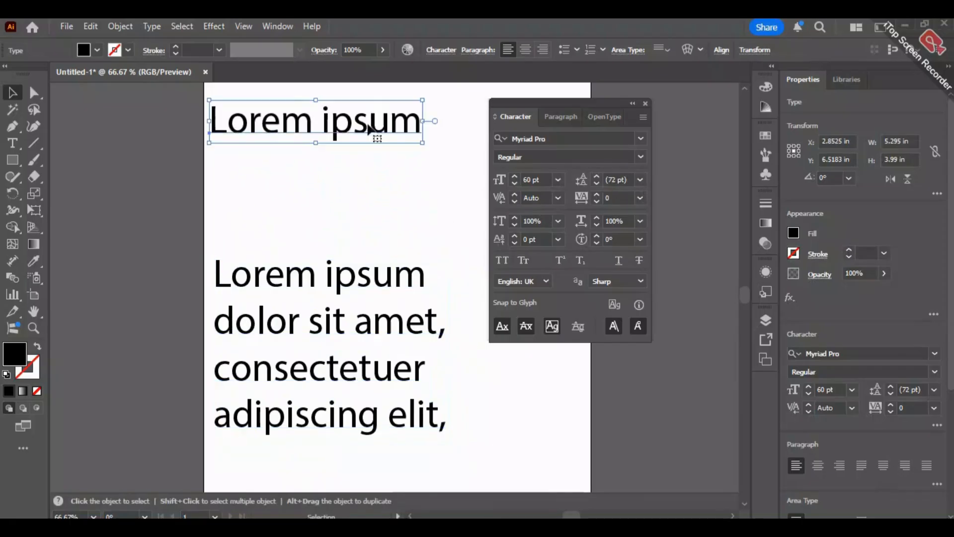
pyautogui.click(400, 319)
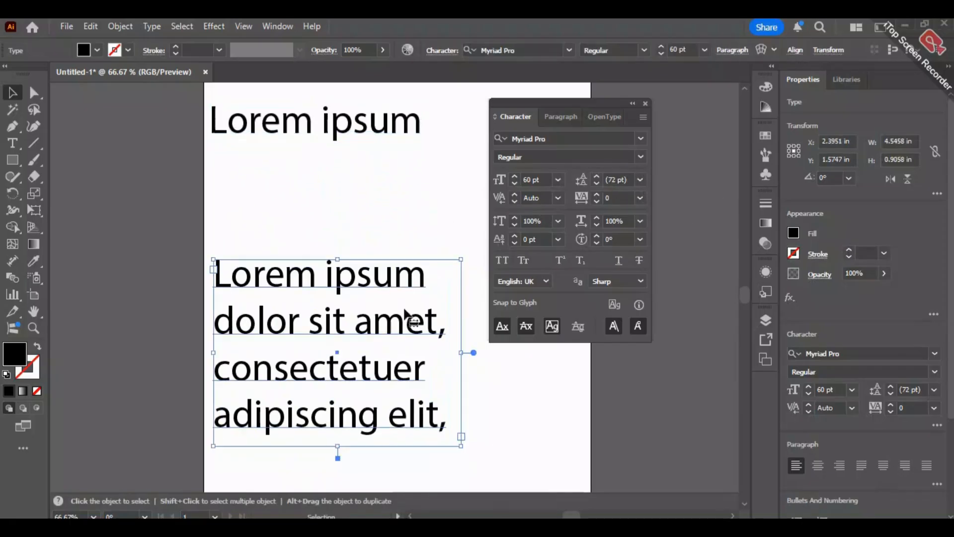
pyautogui.click(641, 181)
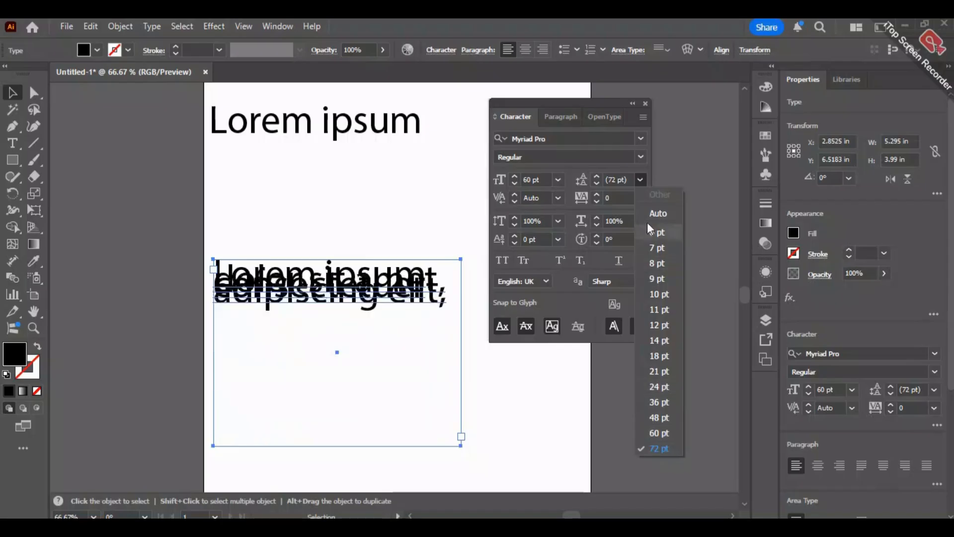
pyautogui.click(616, 178)
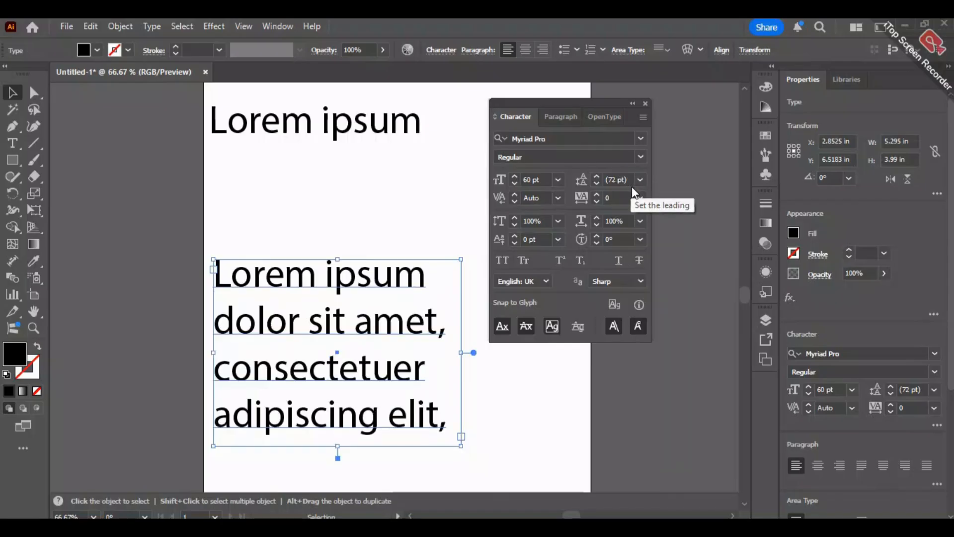
# - Try tighter and looser leading on the four-line paragraph in small increments, ending at 83 pt
pyautogui.press('Down')
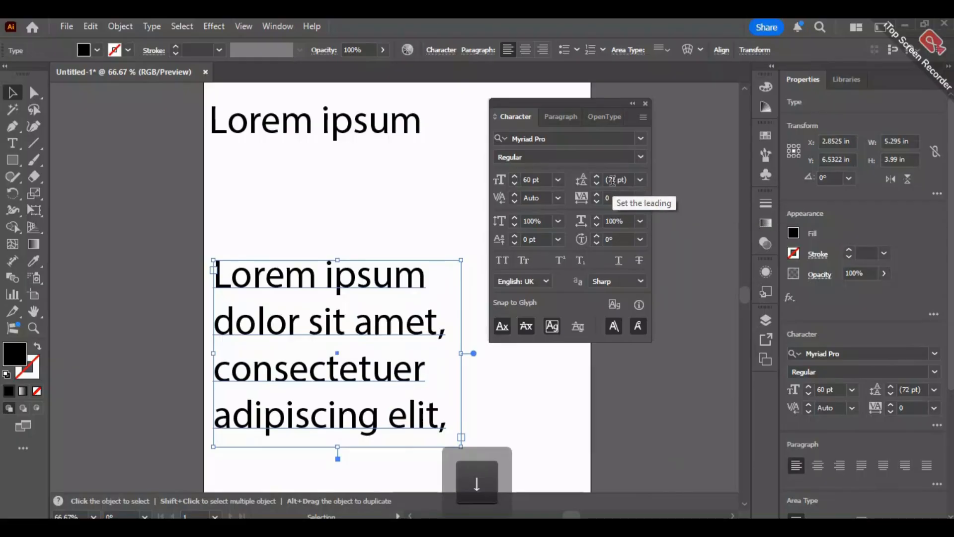
pyautogui.click(612, 180)
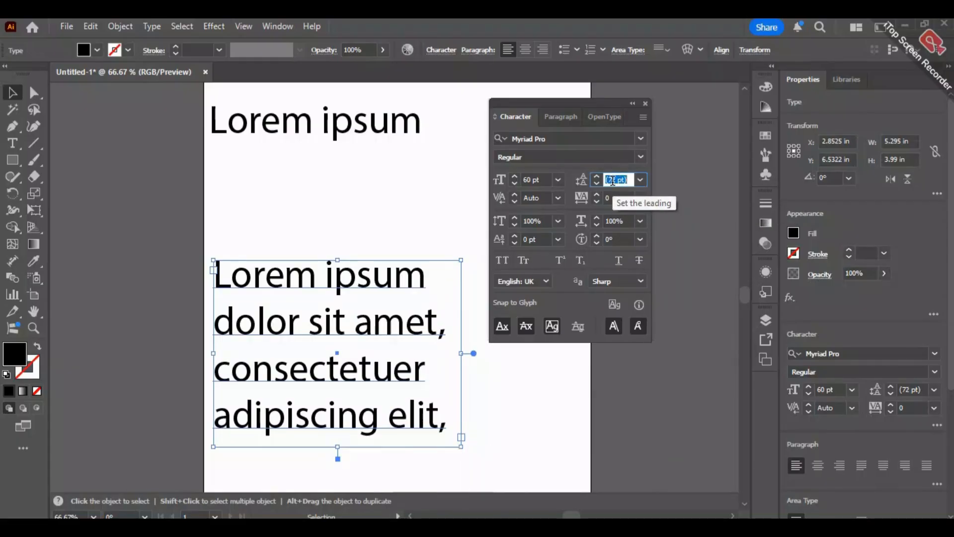
pyautogui.press('Down')
pyautogui.press('Down')
pyautogui.press('Down')
pyautogui.press('Down')
pyautogui.press('Down')
pyautogui.press('Down')
pyautogui.press('Down')
pyautogui.press('Down')
pyautogui.press('Down')
pyautogui.press('Down')
pyautogui.press('Down')
pyautogui.press('Up')
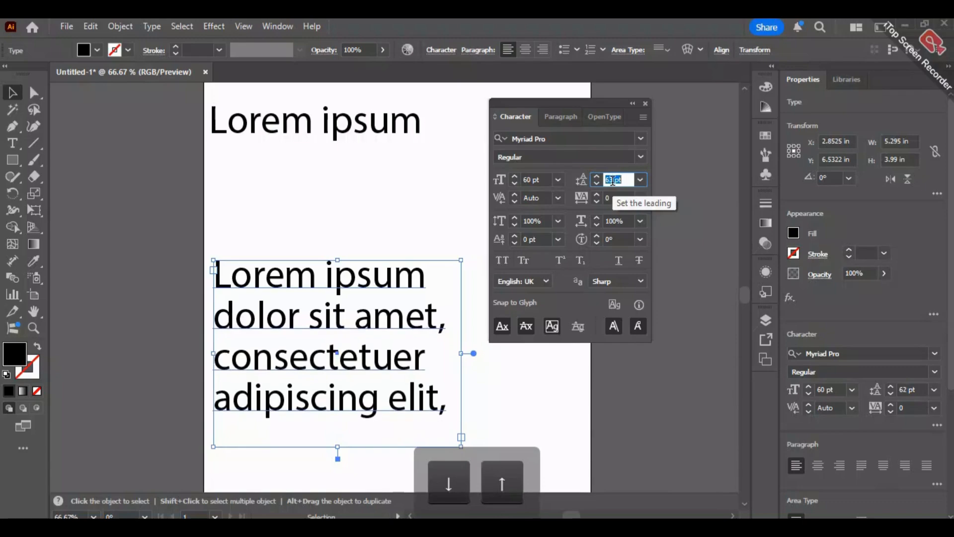
pyautogui.press('Up')
pyautogui.press('Up')
pyautogui.press('Up')
pyautogui.press('Up')
pyautogui.press('Up')
pyautogui.press('Up')
pyautogui.press('Up')
pyautogui.press('Up')
pyautogui.press('Up')
pyautogui.press('Up')
pyautogui.press('Up')
pyautogui.press('Up')
pyautogui.press('Up')
pyautogui.press('Up')
pyautogui.press('Up')
pyautogui.press('Up')
pyautogui.press('Up')
pyautogui.press('Up')
pyautogui.press('Up')
pyautogui.press('Up')
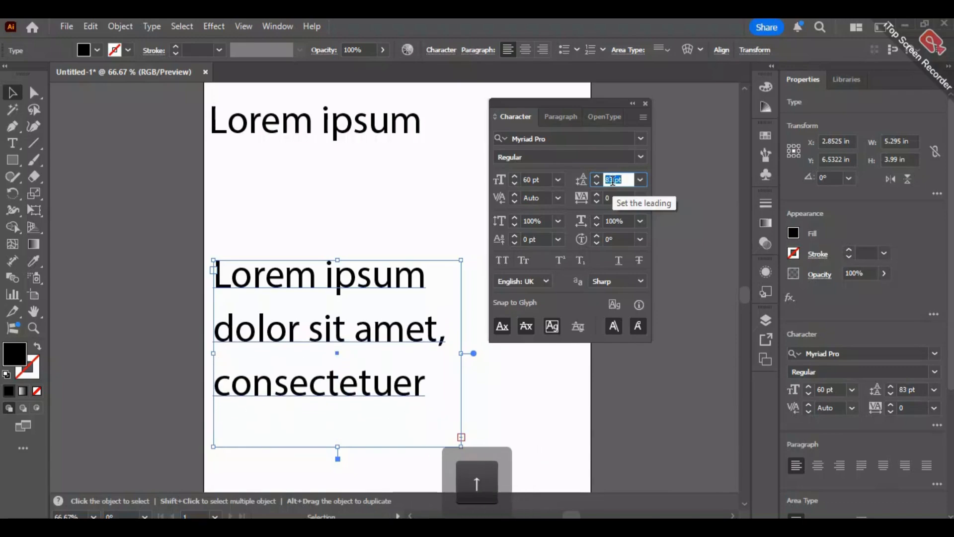
# - Try 50 pt leading on the paragraph and set it to the 72 pt preset
pyautogui.write('50')
pyautogui.press('Return')
pyautogui.click(640, 179)
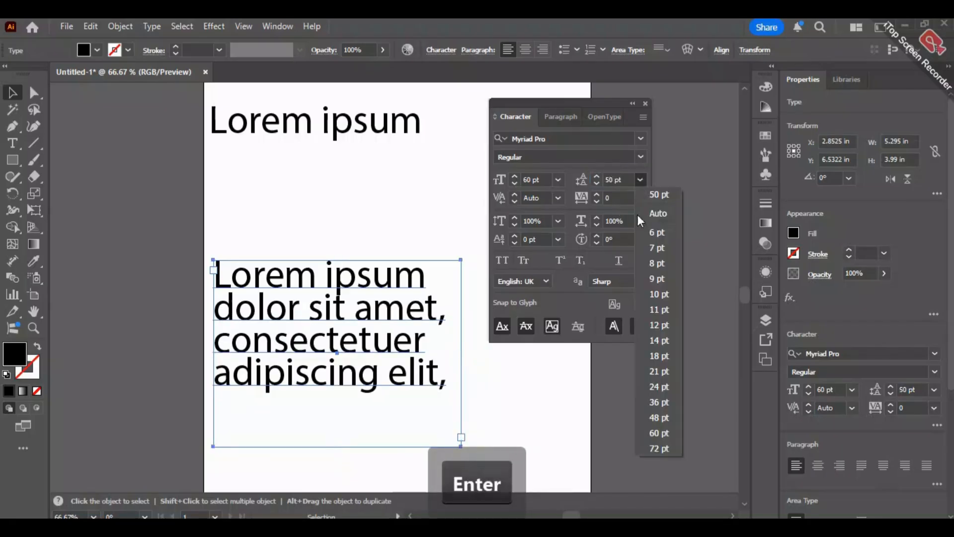
pyautogui.click(660, 444)
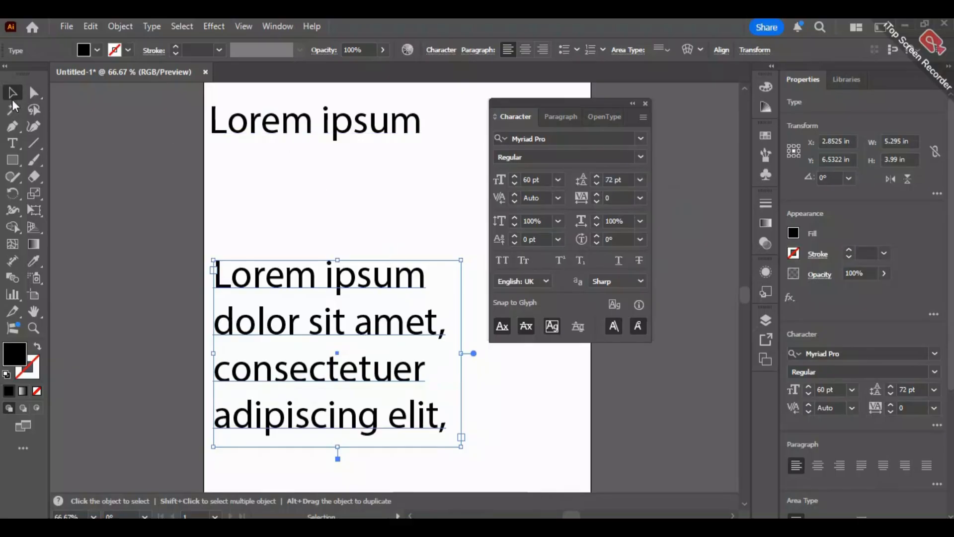
# - Move the single "Lorem ipsum" line down closer to the paragraph and preview its tracking presets up to 200
pyautogui.moveTo(277, 132); pyautogui.dragTo(282, 179)
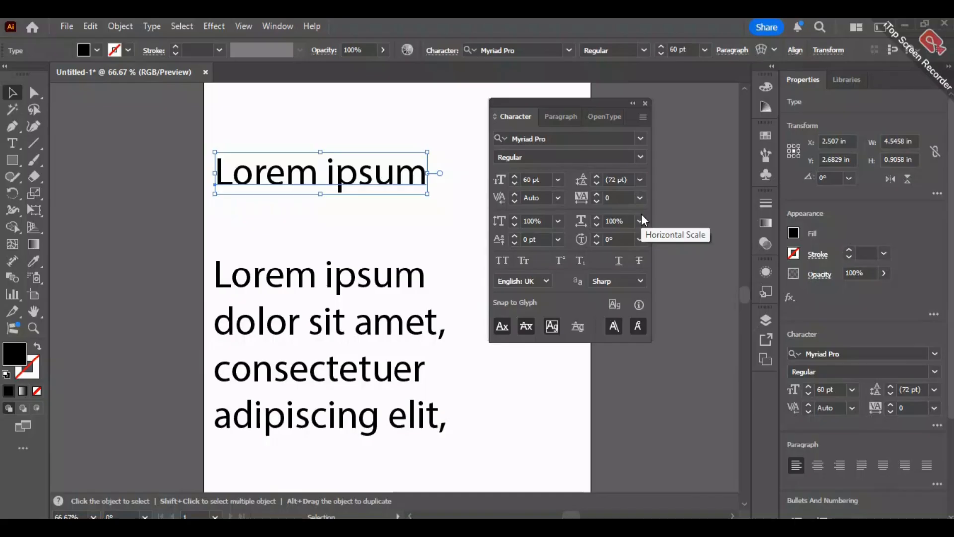
pyautogui.click(640, 198)
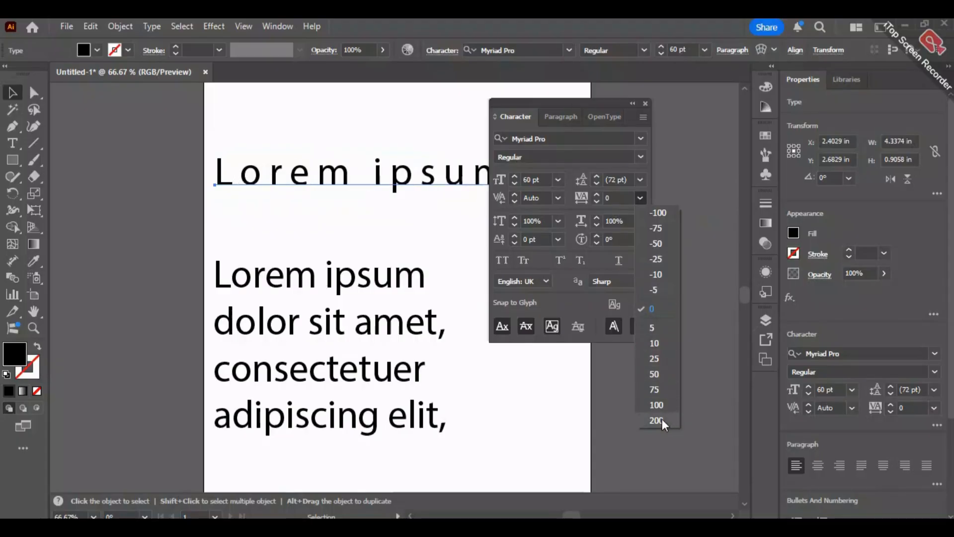
pyautogui.click(550, 100)
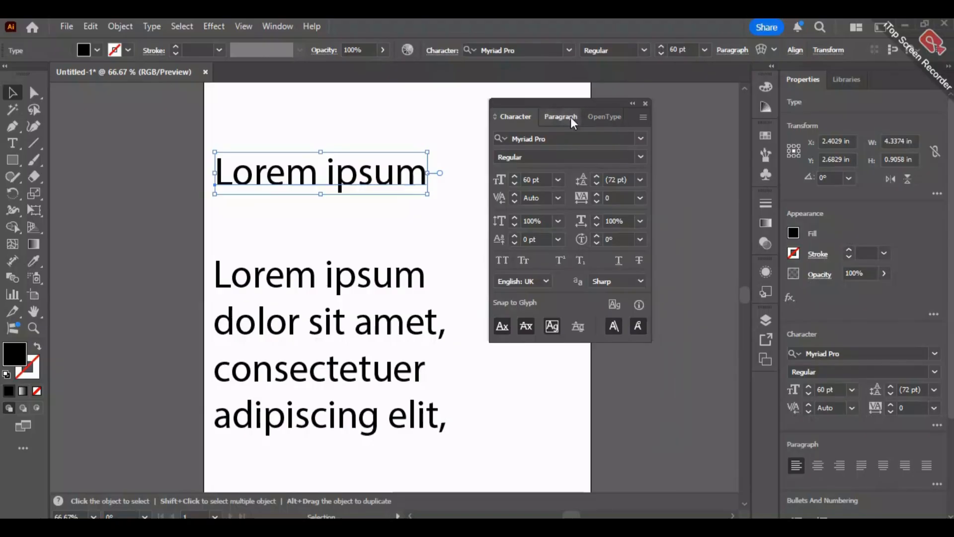
# - Clear the Character panel from the artwork and set the single "Lorem ipsum" line's tracking to 500
pyautogui.press('space')
pyautogui.moveTo(436, 221); pyautogui.dragTo(328, 228)
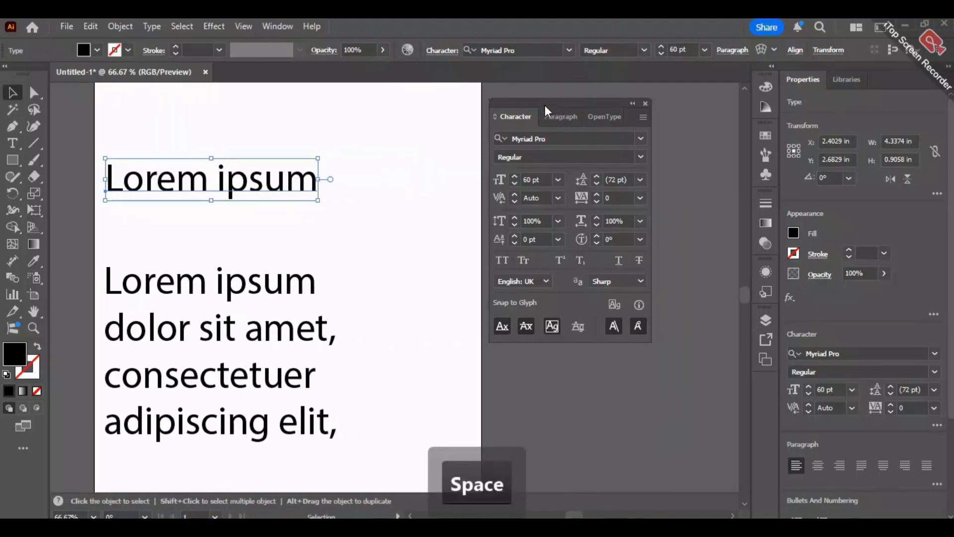
pyautogui.moveTo(544, 105); pyautogui.dragTo(561, 111)
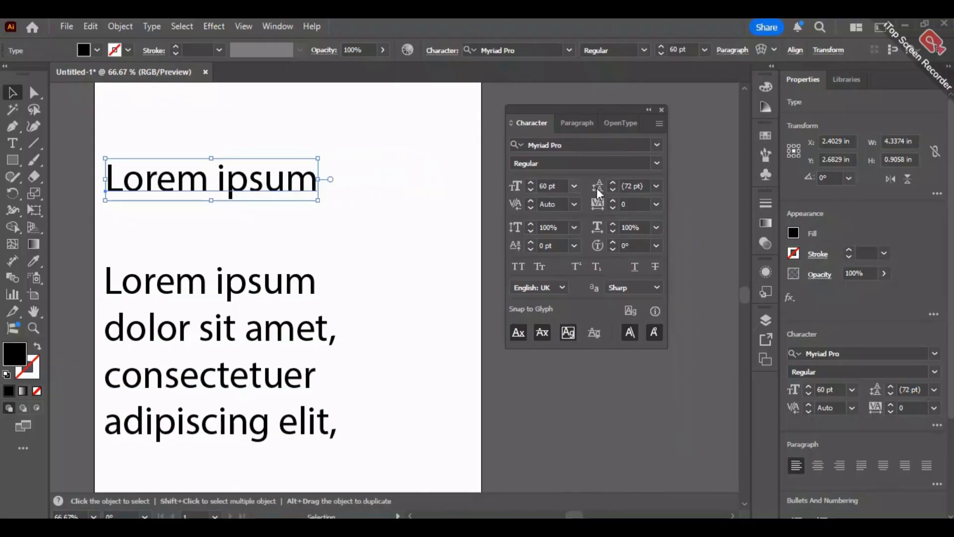
pyautogui.click(655, 204)
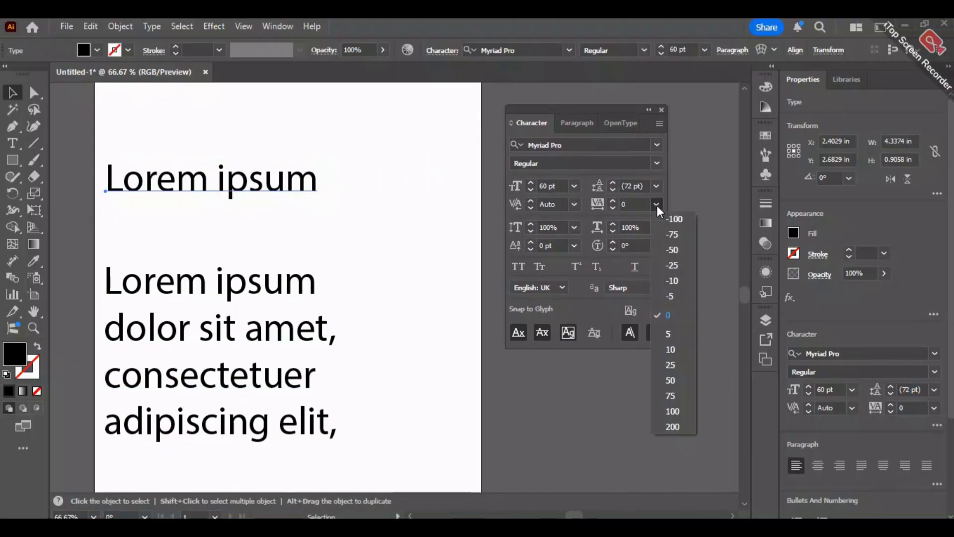
pyautogui.click(626, 202)
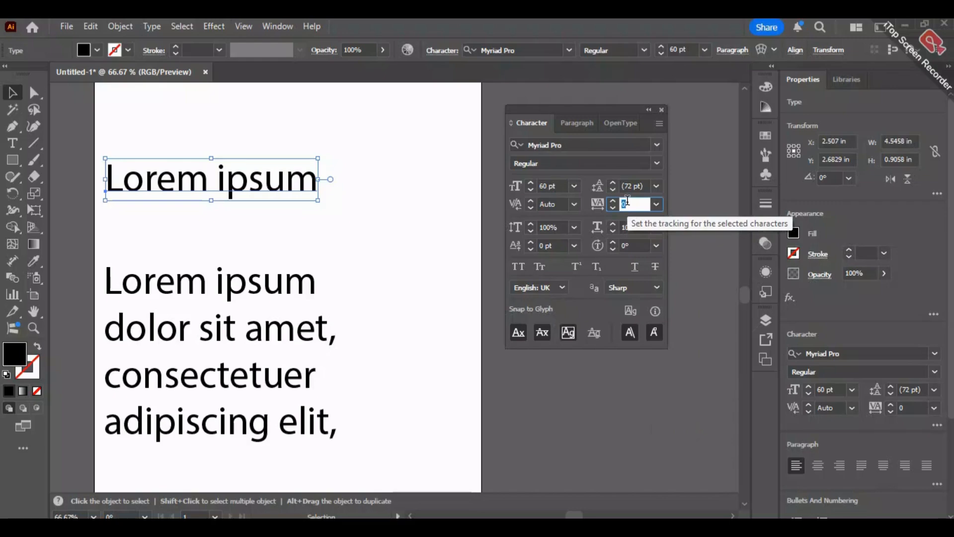
pyautogui.write('500')
pyautogui.press('Return')
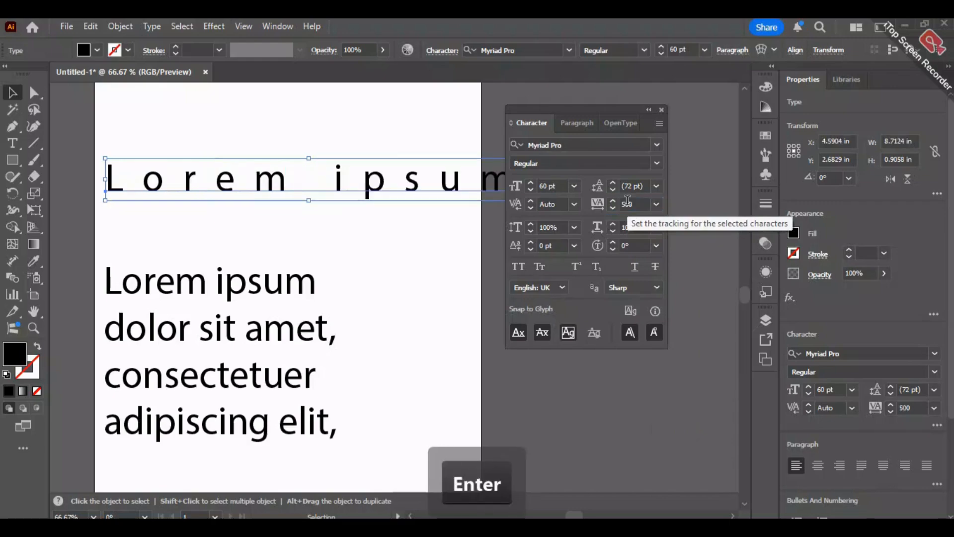
# - Try shifting the widely tracked line, and undo both the move and the 500 tracking
pyautogui.moveTo(430, 174); pyautogui.dragTo(383, 186)
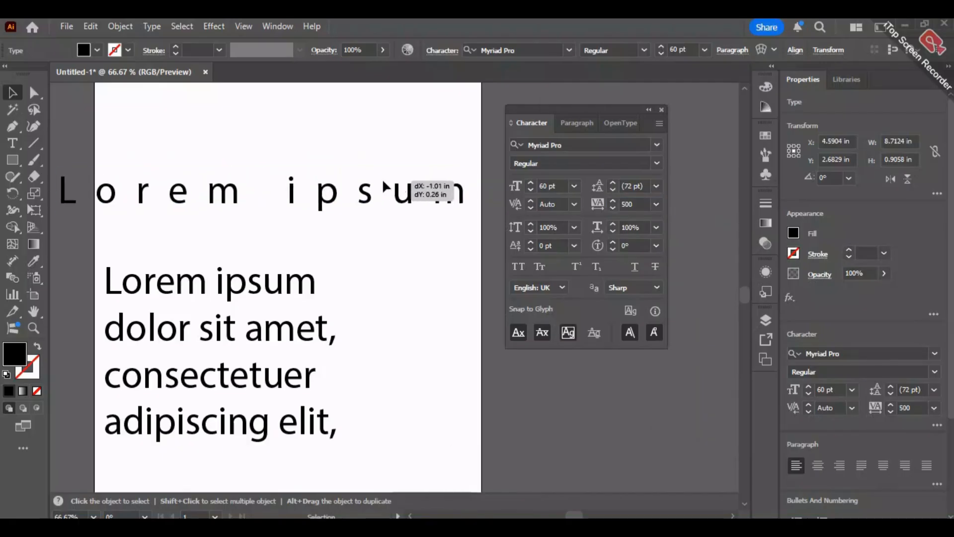
pyautogui.hotkey('ctrl', 'z')
pyautogui.hotkey('ctrl', 'z')
pyautogui.hotkey('ctrl', 'z')
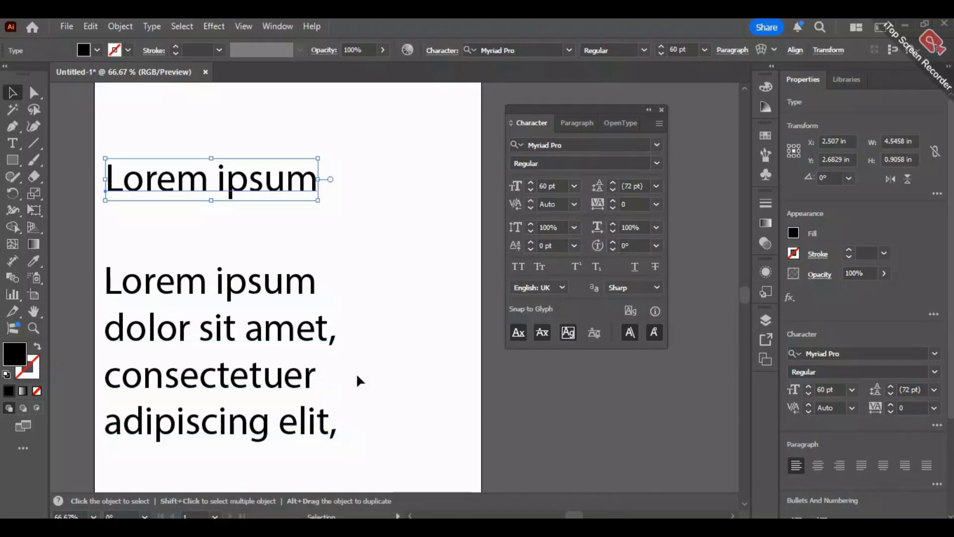
# - Add a point type object reading "Text" above the single "Lorem ipsum" line near the artboard's upper edge
pyautogui.click(12, 143)
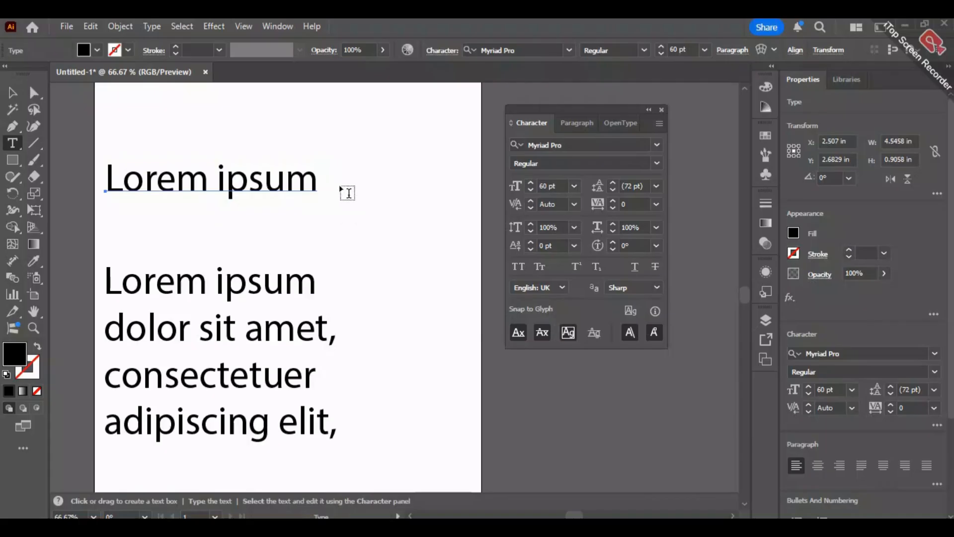
pyautogui.click(122, 103)
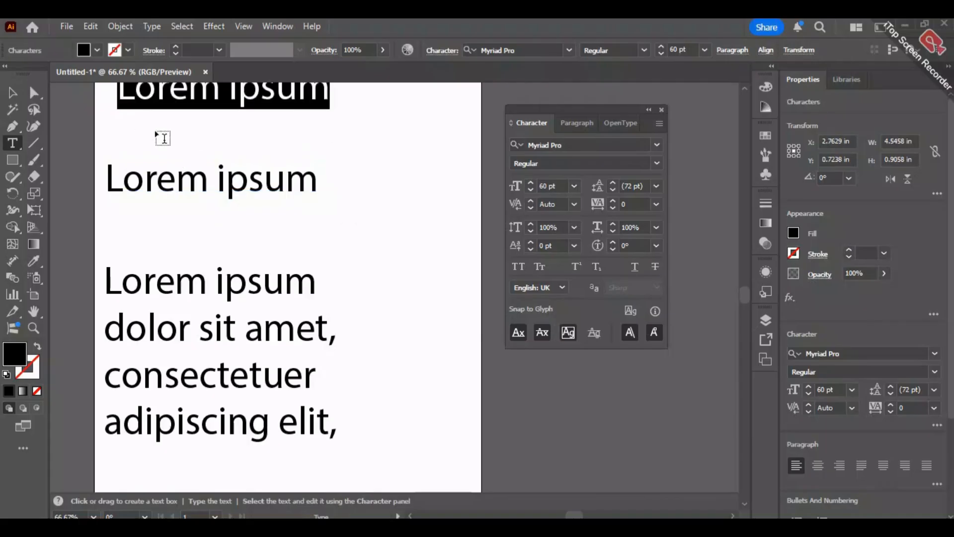
pyautogui.write('Text')
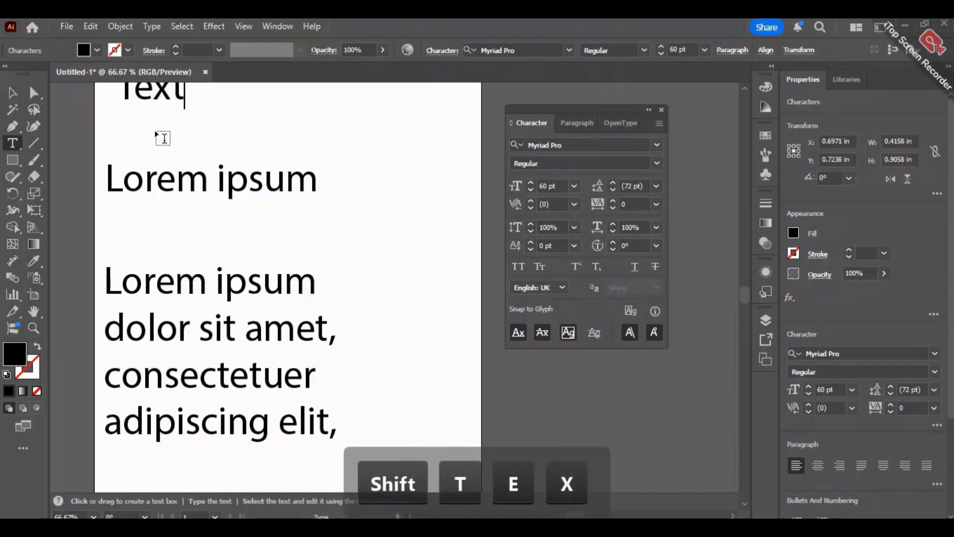
pyautogui.press('Escape')
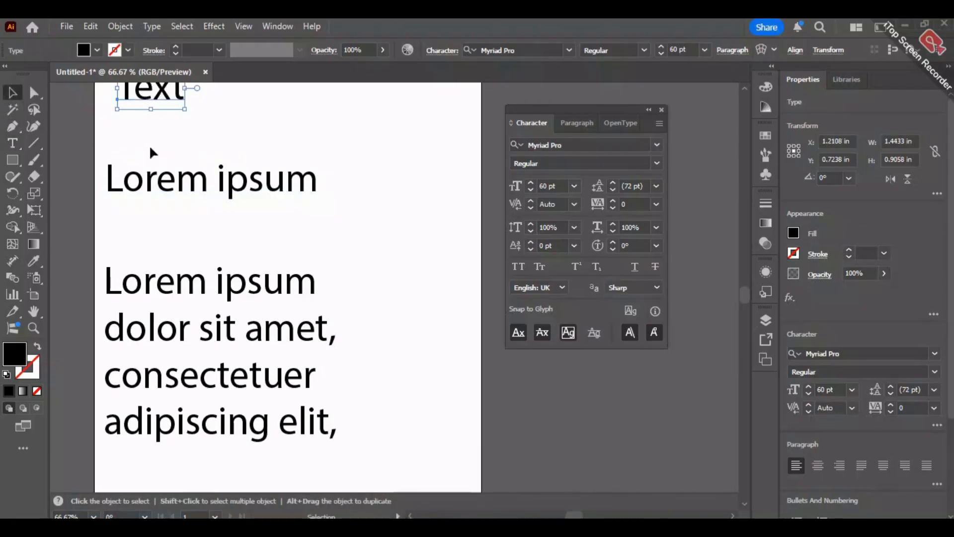
# - Try Optical kerning on the word "Text" in close-up and set its kerning back to Auto
pyautogui.scroll(4, 156, 132)
pyautogui.moveTo(158, 135); pyautogui.dragTo(182, 227)
pyautogui.scroll(-2, 311, 292)
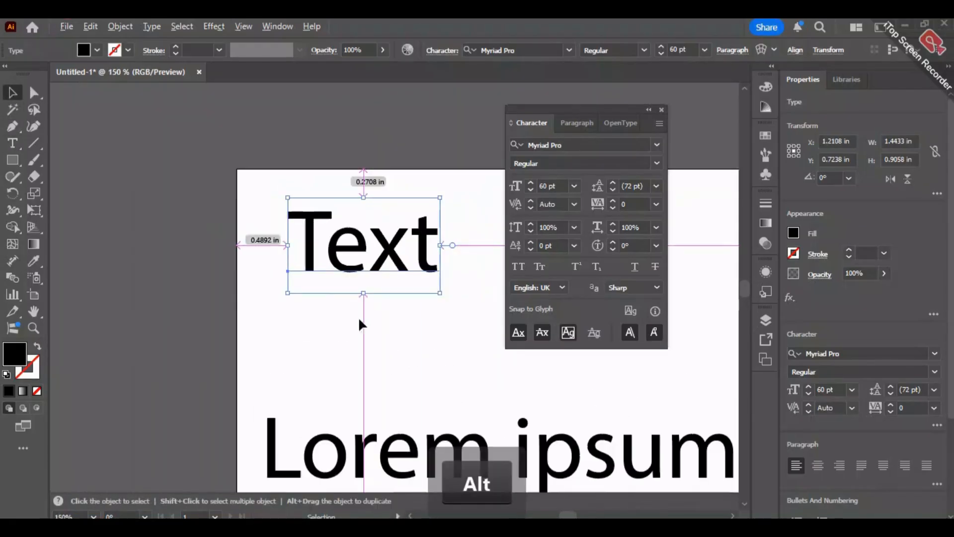
pyautogui.moveTo(462, 270); pyautogui.dragTo(455, 284)
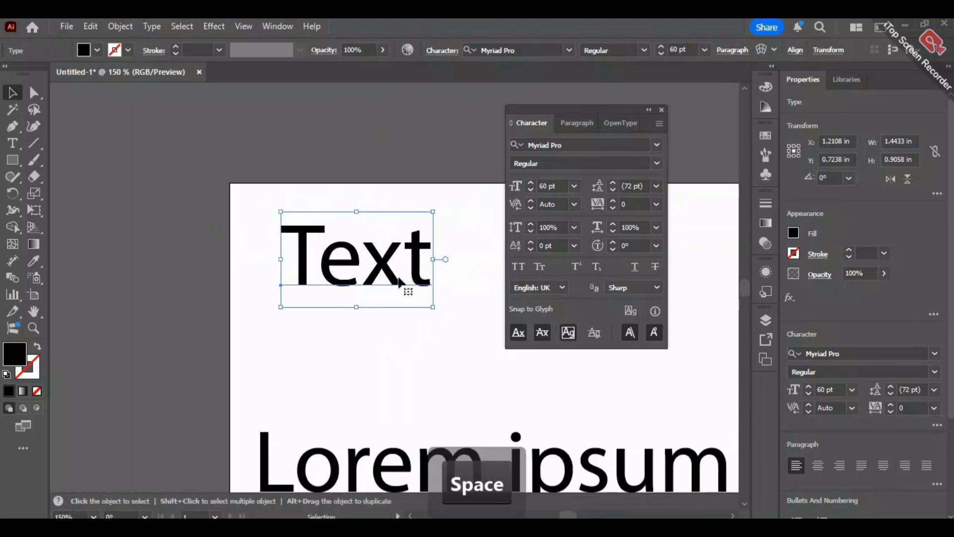
pyautogui.scroll(1, 371, 291)
pyautogui.scroll(2, 373, 294)
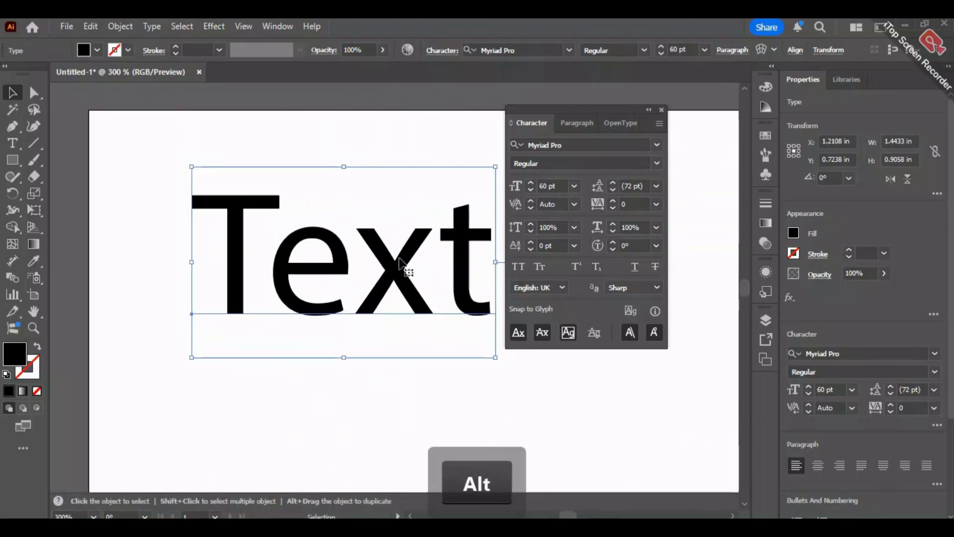
pyautogui.moveTo(394, 266); pyautogui.dragTo(382, 265)
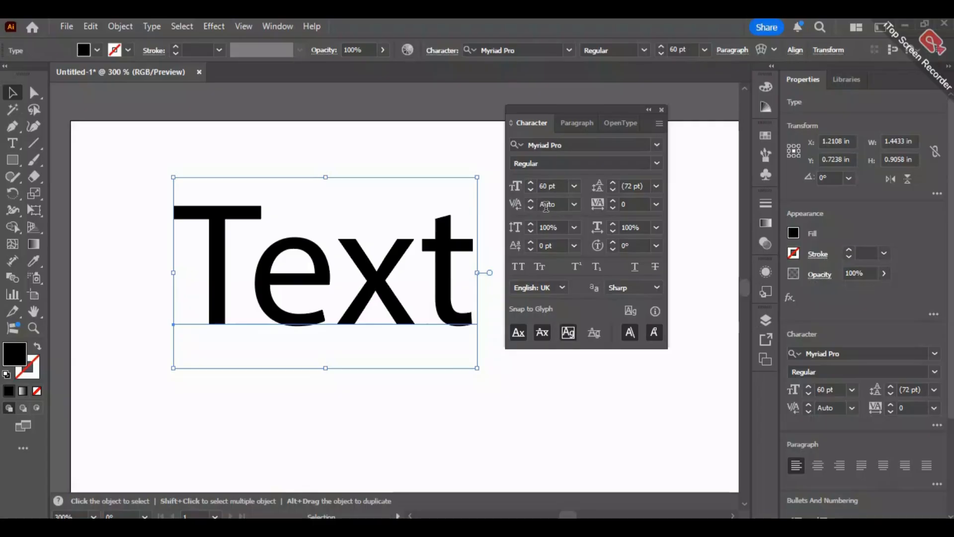
pyautogui.click(579, 208)
pyautogui.click(585, 235)
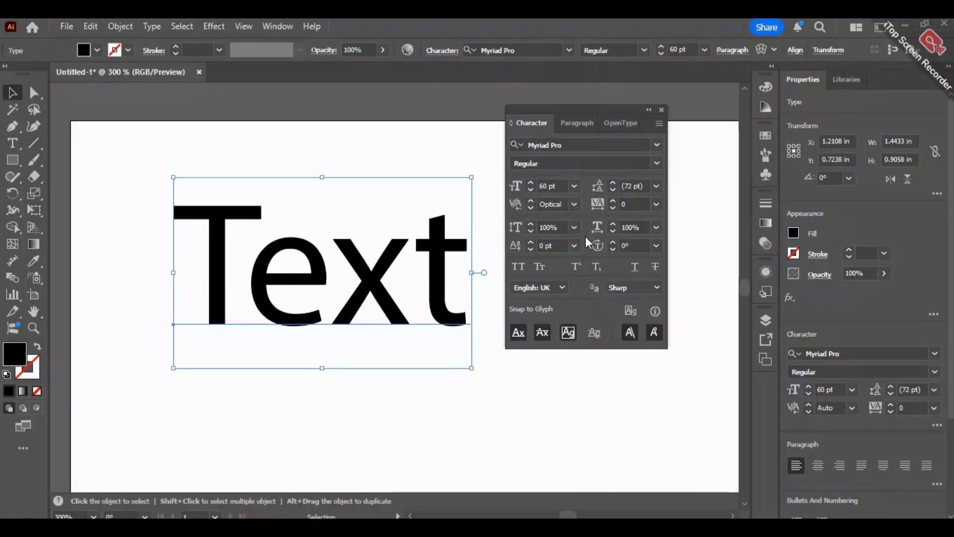
pyautogui.click(570, 207)
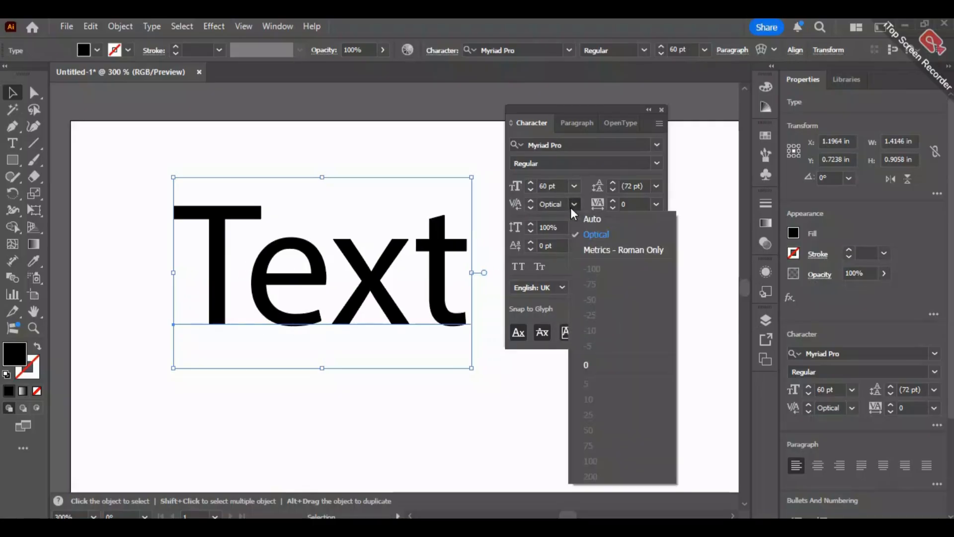
pyautogui.click(597, 221)
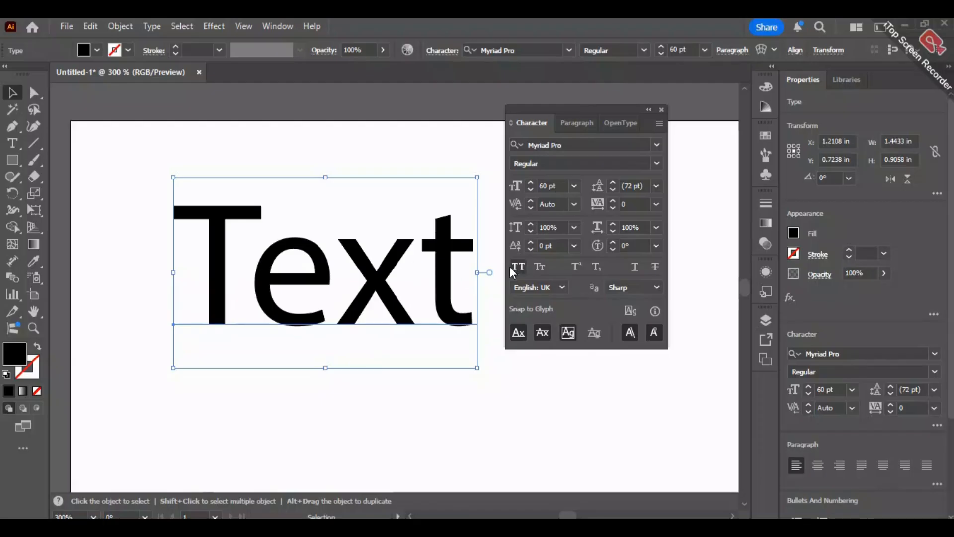
# - Try Optical and Metrics - Roman Only kerning on the word "Text", and return its kerning to Auto
pyautogui.click(573, 204)
pyautogui.click(590, 231)
pyautogui.click(574, 205)
pyautogui.click(611, 254)
pyautogui.hotkey('ctrl', 'z')
pyautogui.hotkey('shift', 't')
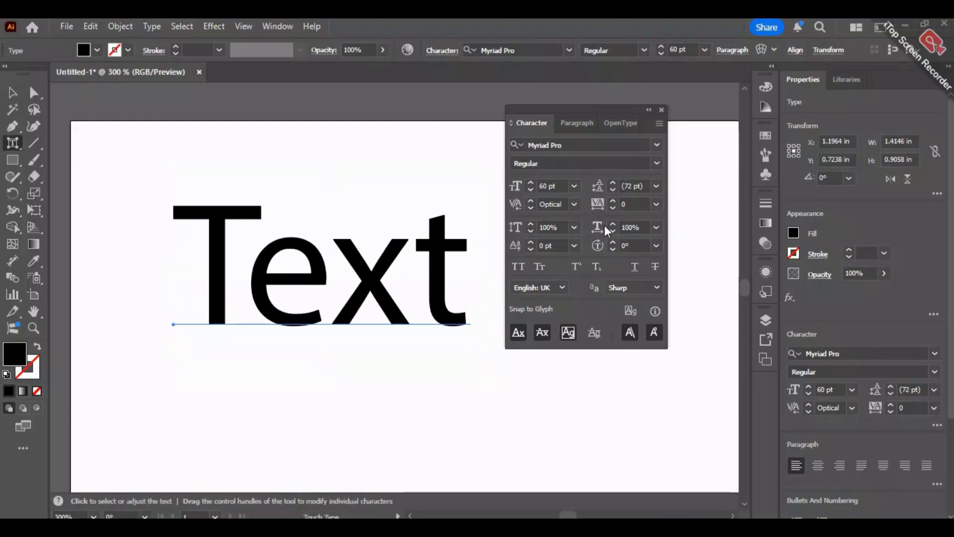
pyautogui.click(573, 205)
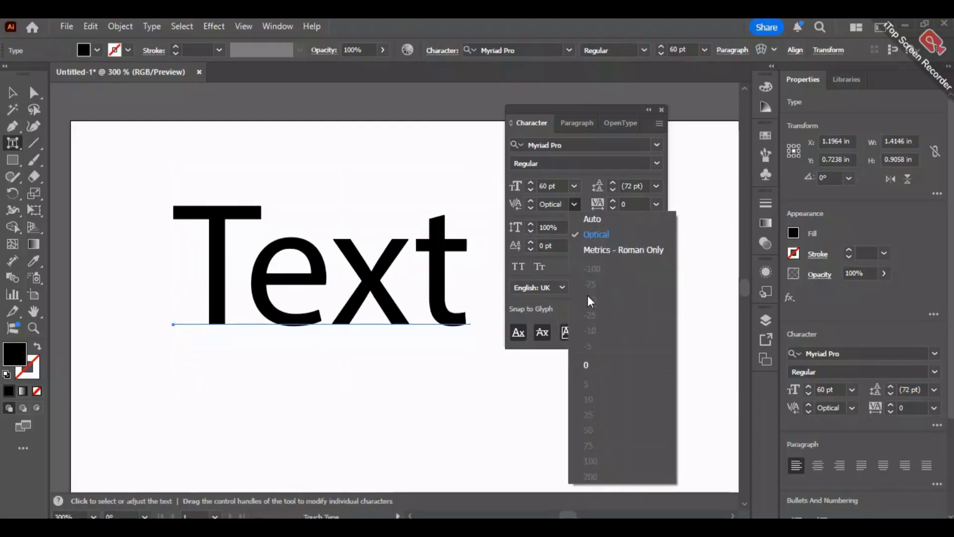
pyautogui.click(608, 253)
pyautogui.click(575, 205)
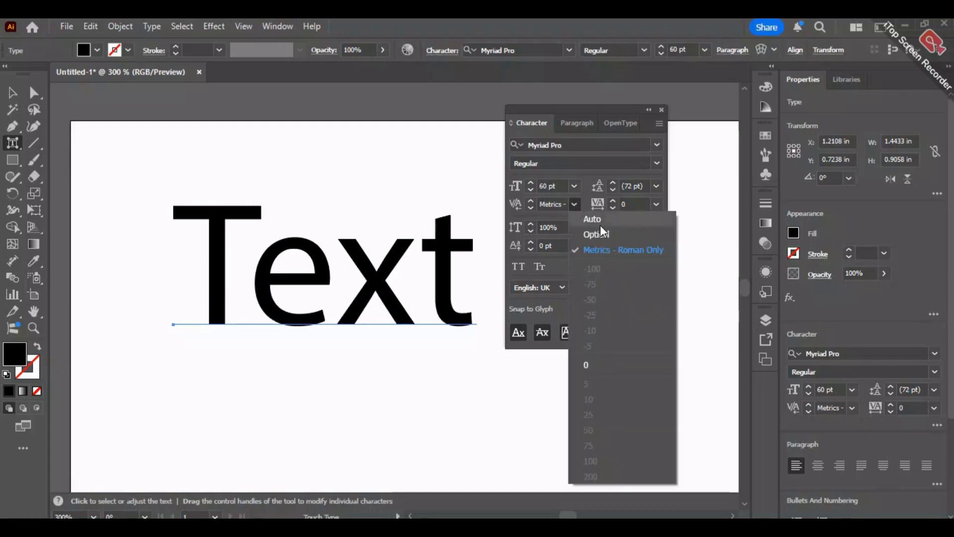
pyautogui.click(599, 223)
# - Compare Optical with Metrics - Roman Only kerning on the word "Text", and leave it set to Optical
pyautogui.click(574, 204)
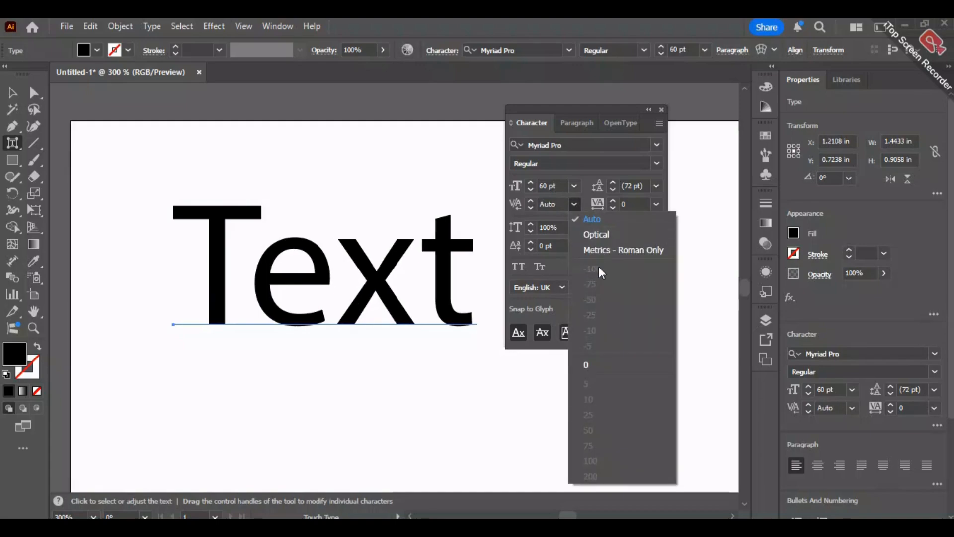
pyautogui.click(598, 235)
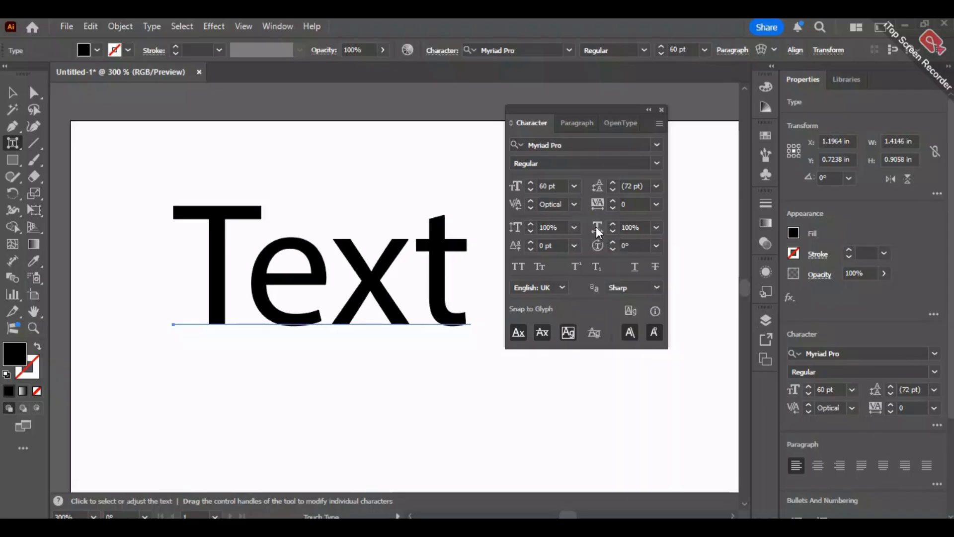
pyautogui.click(569, 208)
pyautogui.click(611, 252)
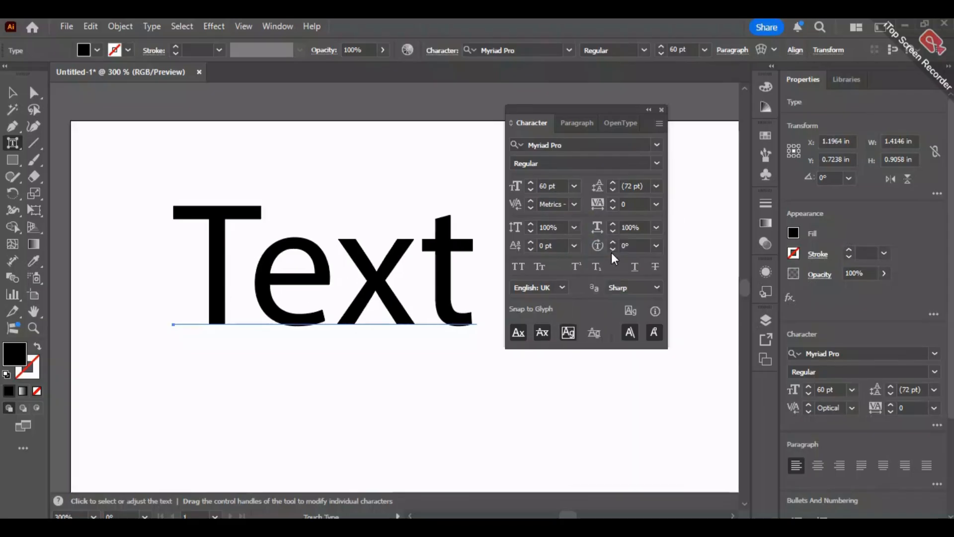
pyautogui.click(575, 204)
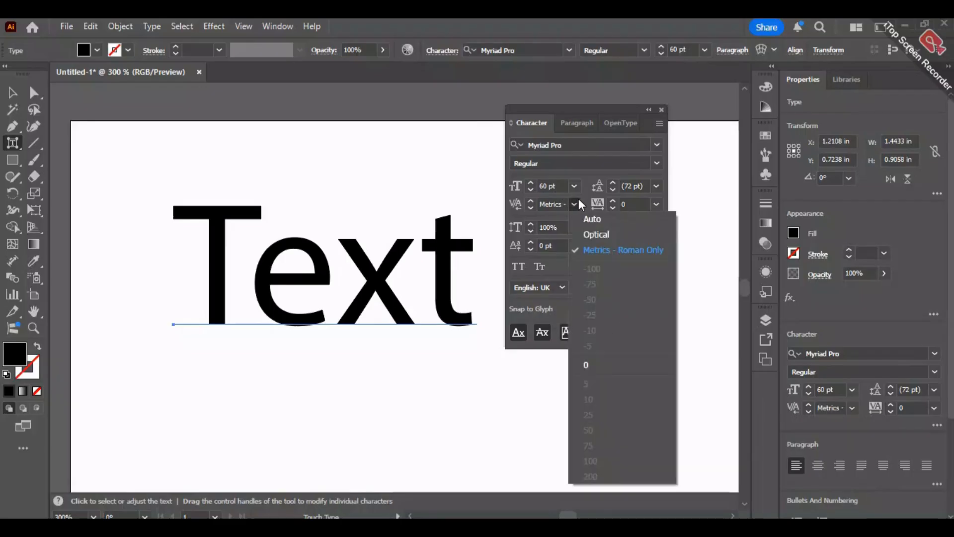
pyautogui.click(590, 228)
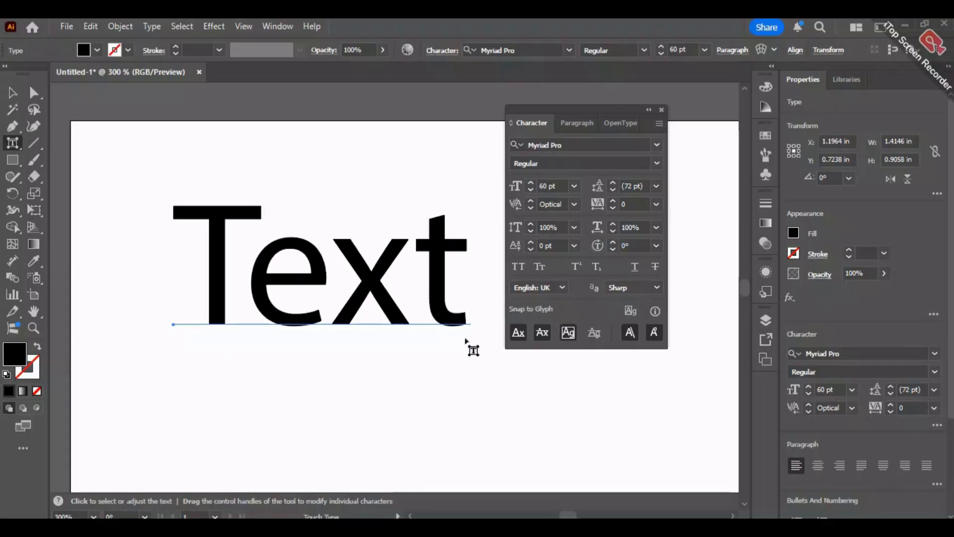
# - Set the vertical scale of the word "Text" to 99%
pyautogui.keyDown('alt'); pyautogui.scroll(-3, 418, 328); pyautogui.keyUp('alt')
pyautogui.moveTo(434, 342); pyautogui.dragTo(299, 237)
pyautogui.click(530, 232)
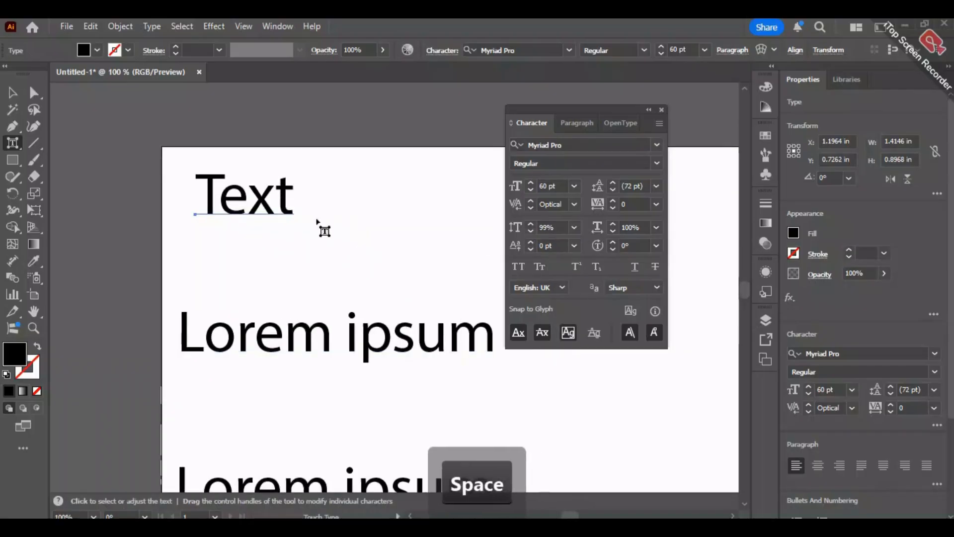
pyautogui.click(9, 92)
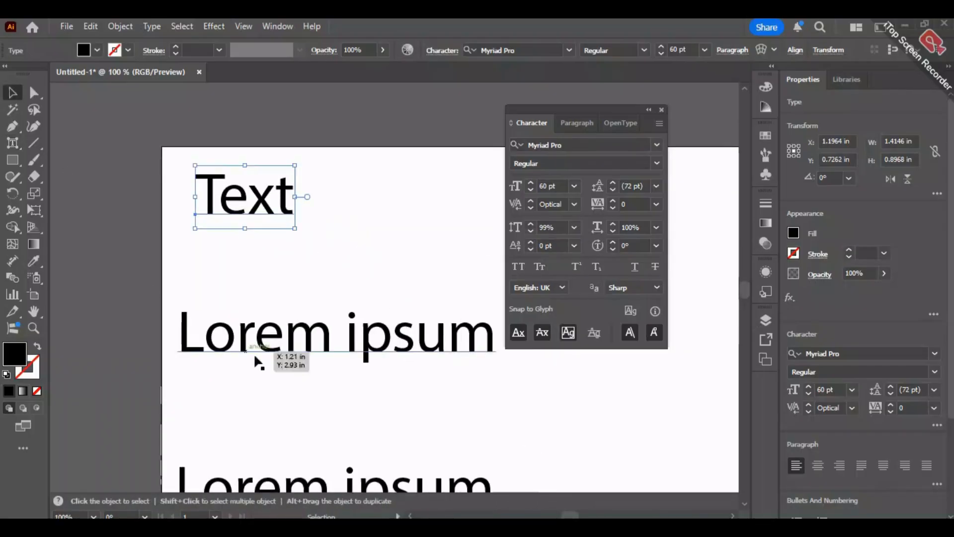
# - Stretch the single "Lorem ipsum" line below "Text" to a vertical scale of 175%
pyautogui.click(258, 348)
pyautogui.click(10, 145)
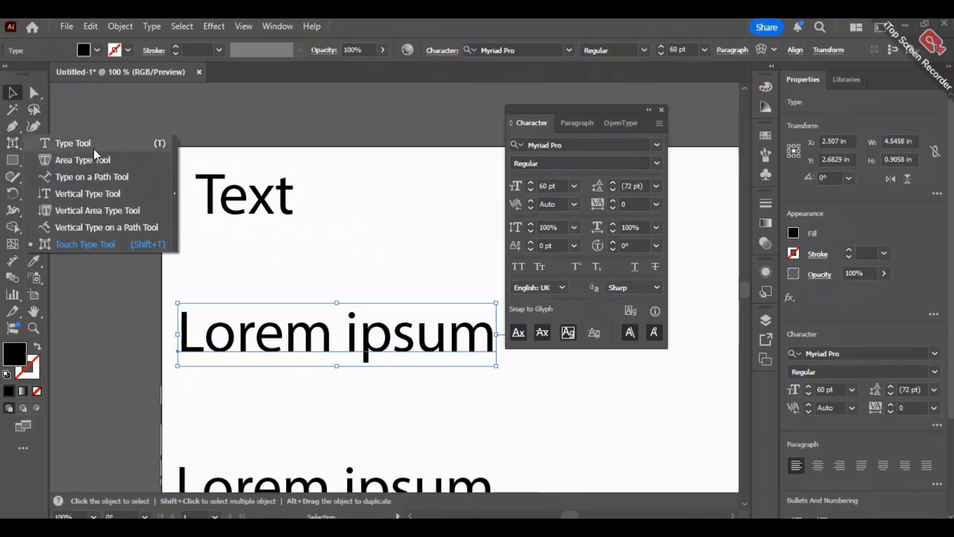
pyautogui.click(73, 143)
pyautogui.click(12, 92)
pyautogui.click(251, 308)
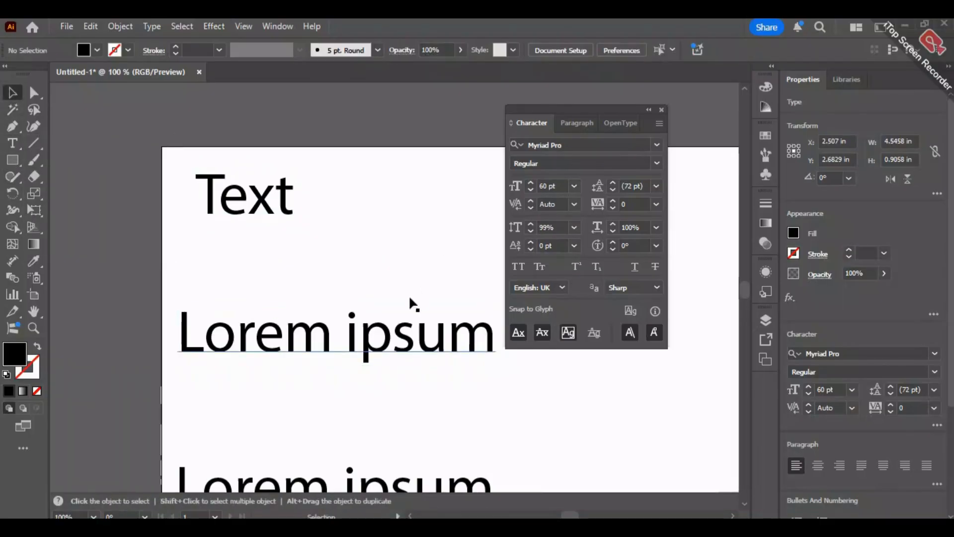
pyautogui.click(414, 338)
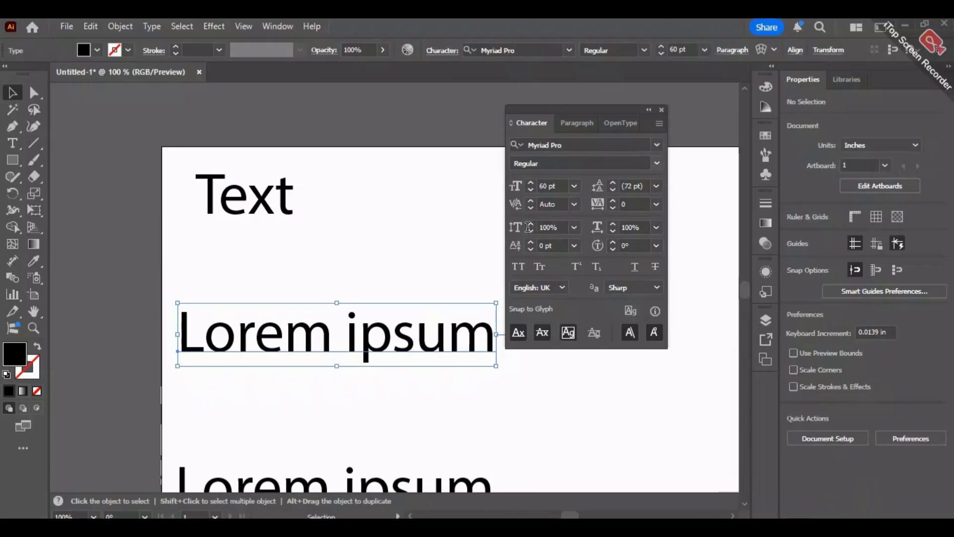
pyautogui.click(573, 227)
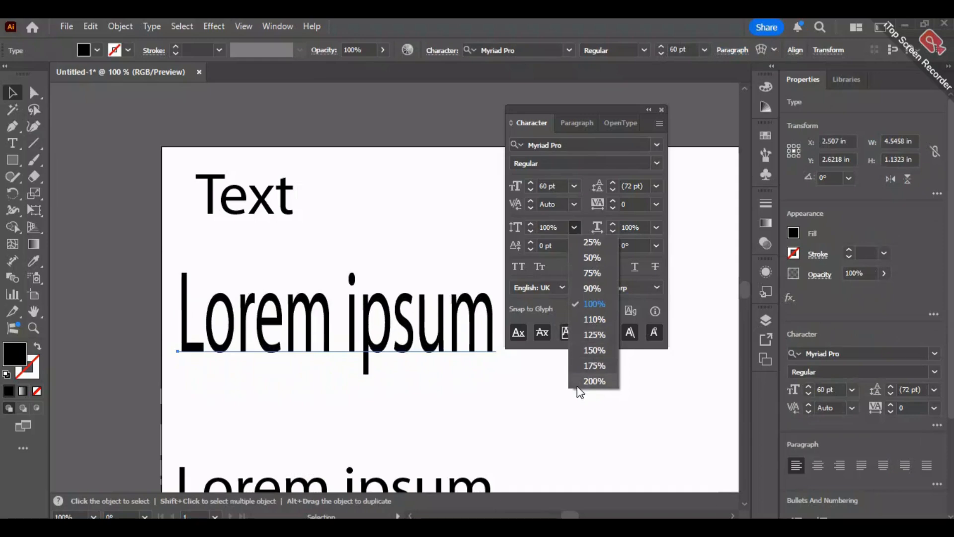
pyautogui.click(592, 365)
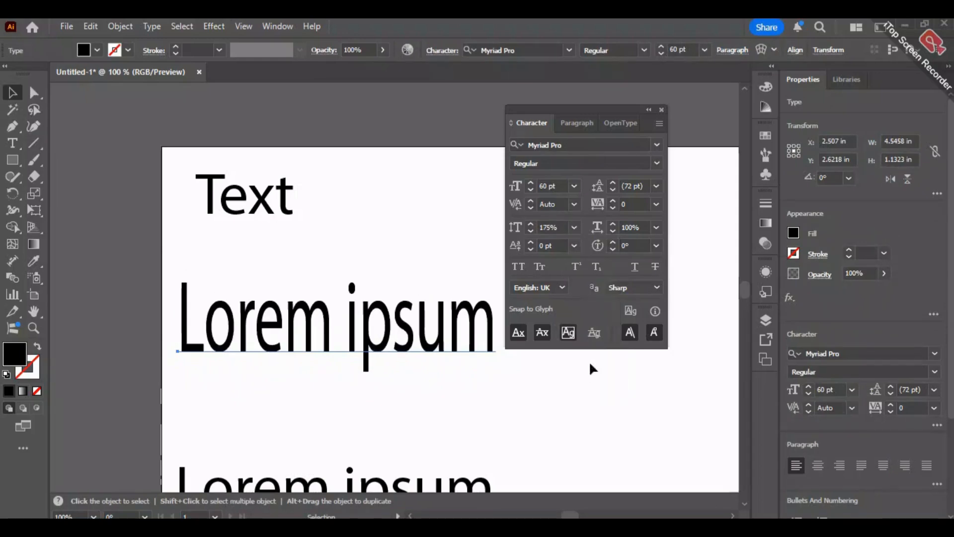
# - Preview wider horizontal scales on the "Lorem ipsum" line without applying one, and set its vertical scale back to 100%
pyautogui.click(657, 228)
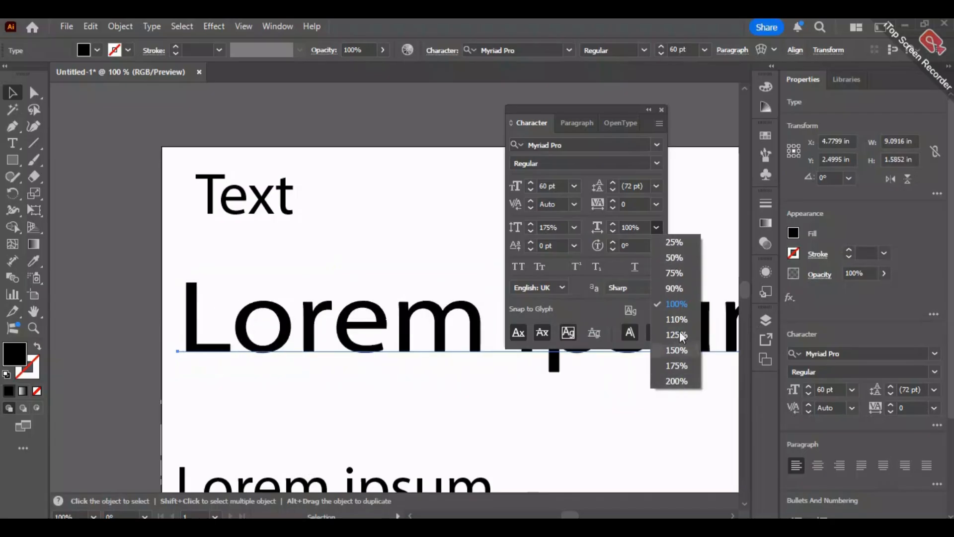
pyautogui.click(577, 228)
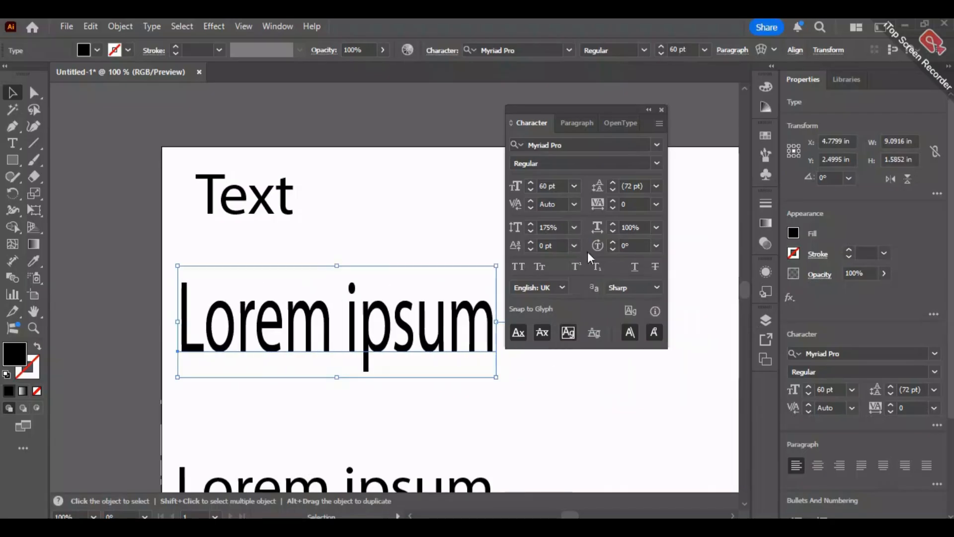
pyautogui.click(573, 229)
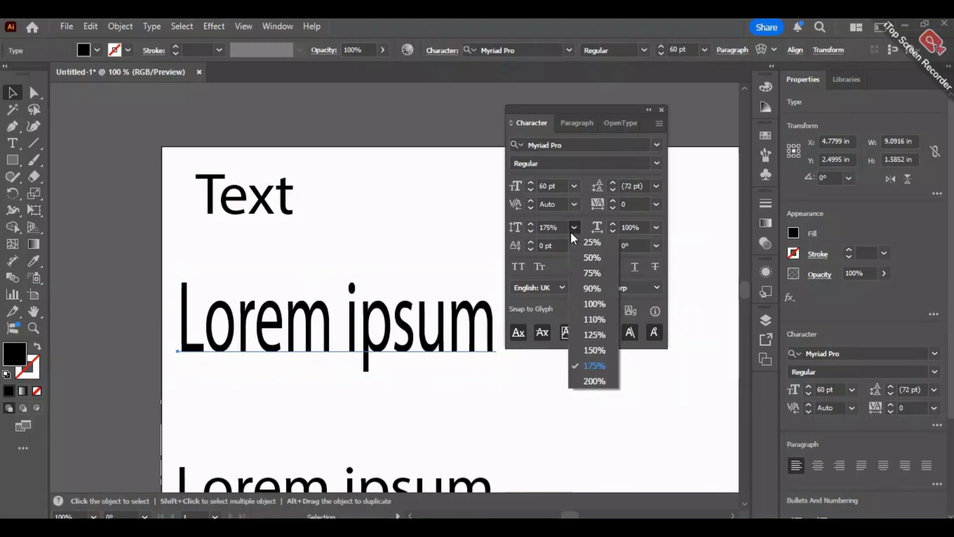
pyautogui.click(595, 308)
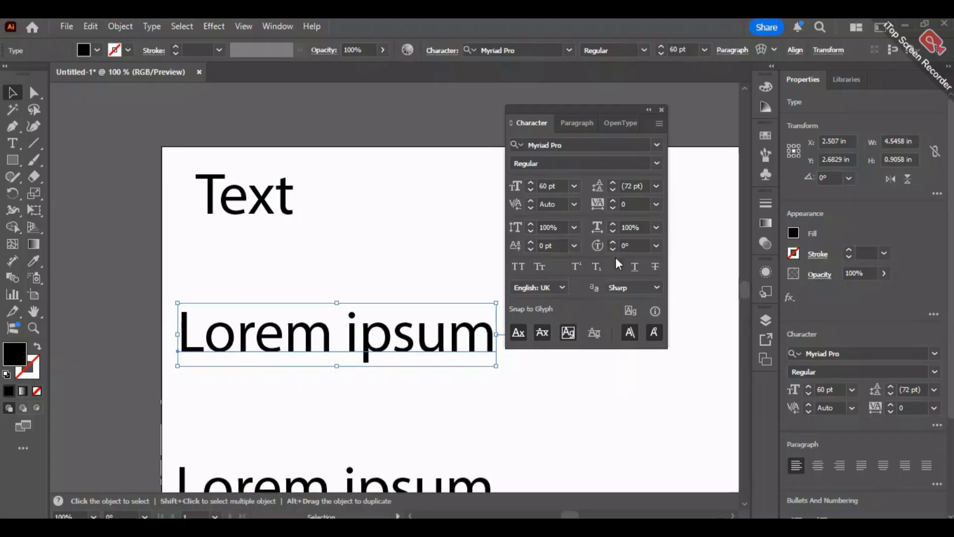
# - Delete all the text objects from the artboard
pyautogui.scroll(1, 487, 363)
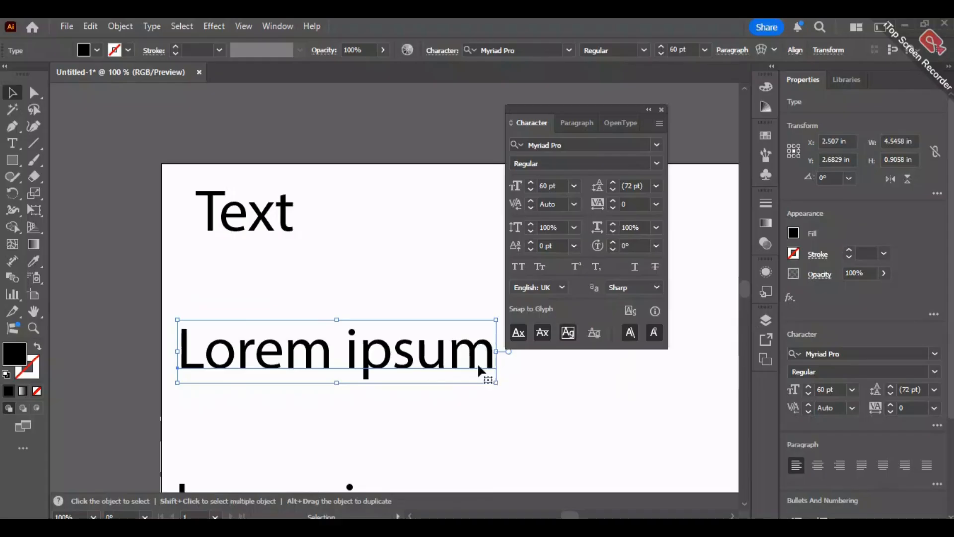
pyautogui.scroll(-1, 477, 363)
pyautogui.scroll(2, 395, 332)
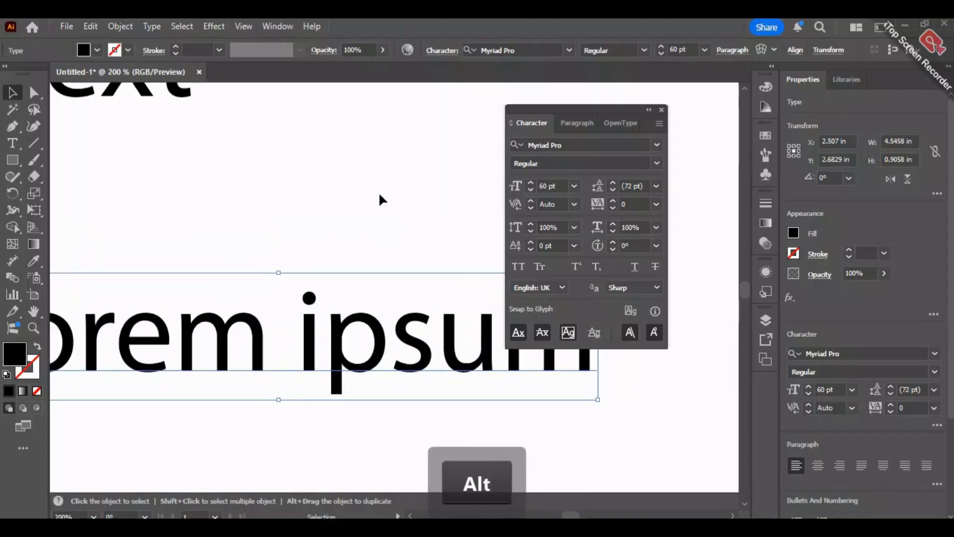
pyautogui.moveTo(381, 180); pyautogui.dragTo(321, 259)
pyautogui.scroll(-5, 321, 254)
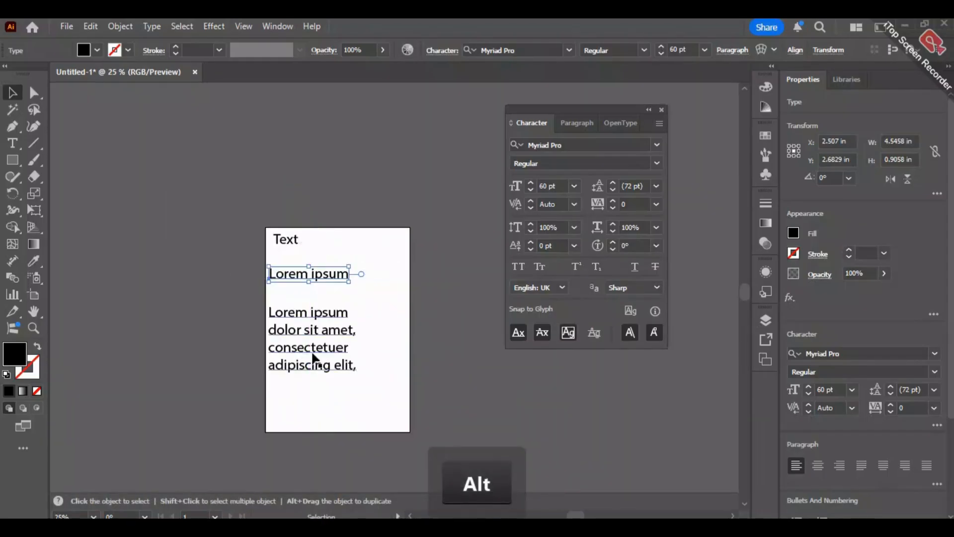
pyautogui.moveTo(370, 400); pyautogui.dragTo(240, 205)
pyautogui.press('Delete')
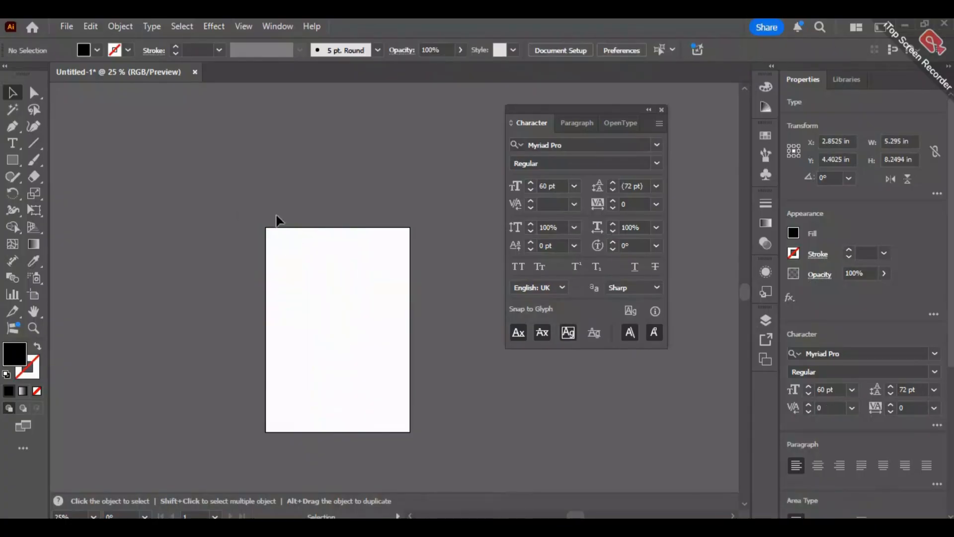
# - Add a point type letter "a" near the artboard's upper left corner and scale it proportionally down to about 39.85 pt
pyautogui.scroll(5, 293, 248)
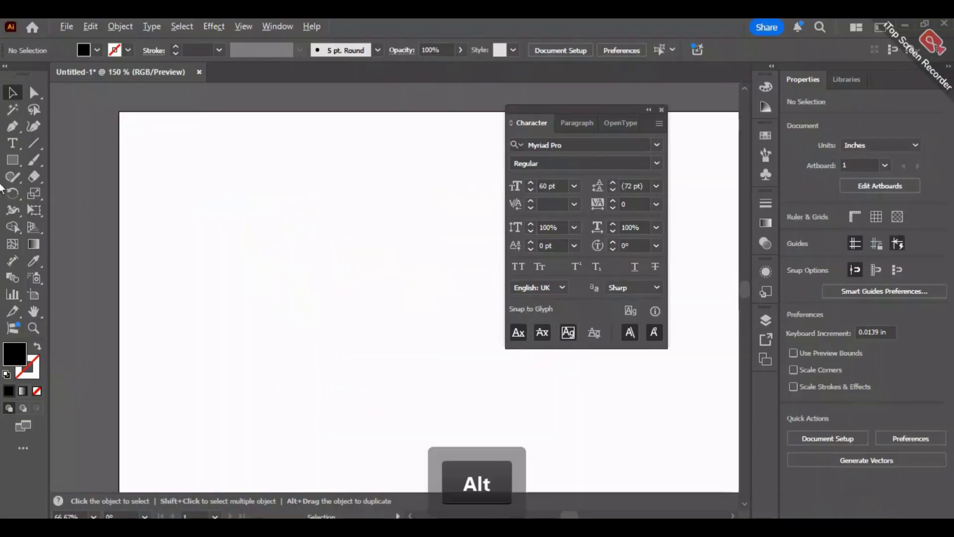
pyautogui.click(12, 143)
pyautogui.click(182, 247)
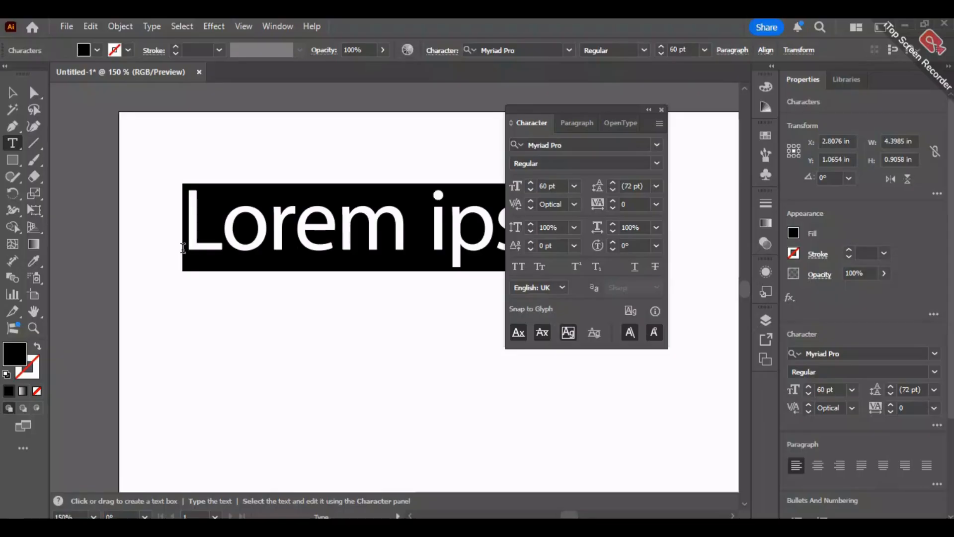
pyautogui.write('a')
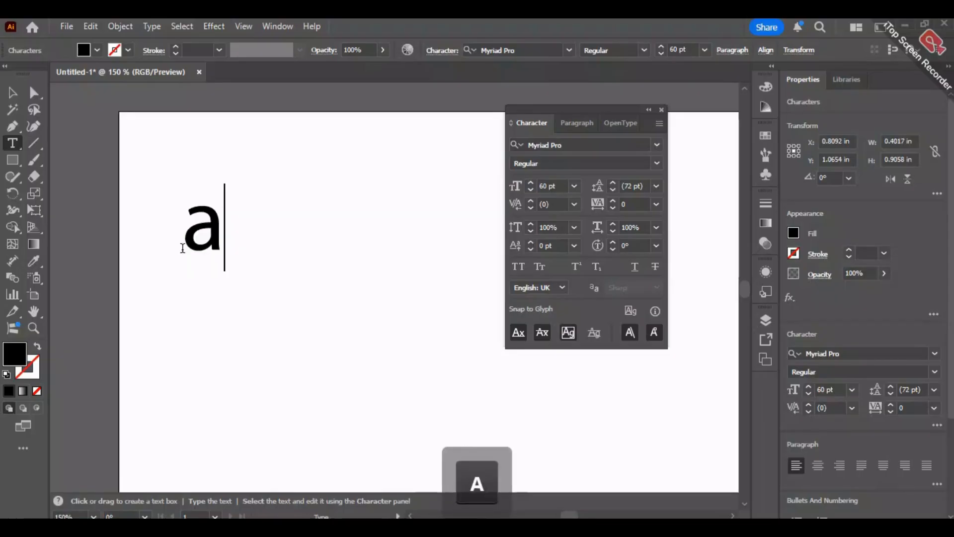
pyautogui.press('Escape')
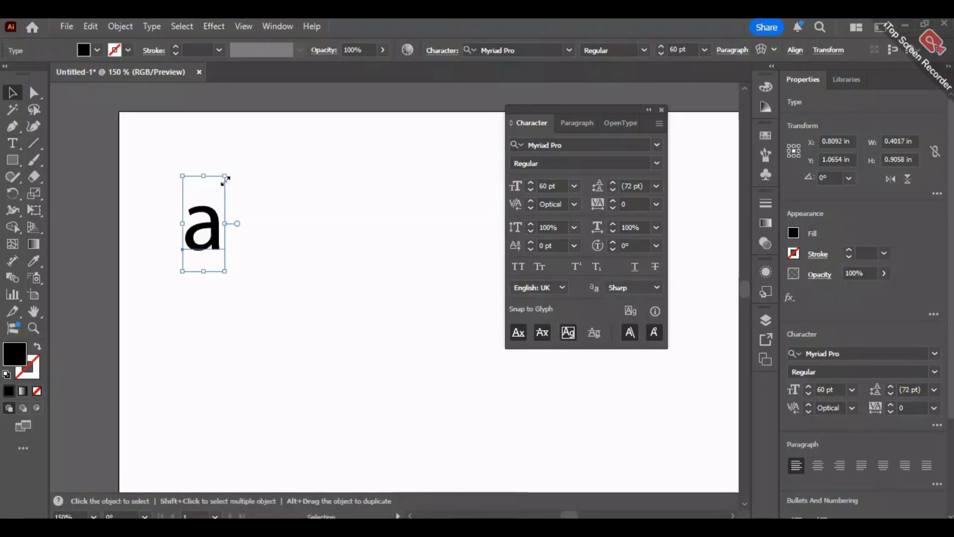
pyautogui.moveTo(228, 172); pyautogui.dragTo(211, 208)
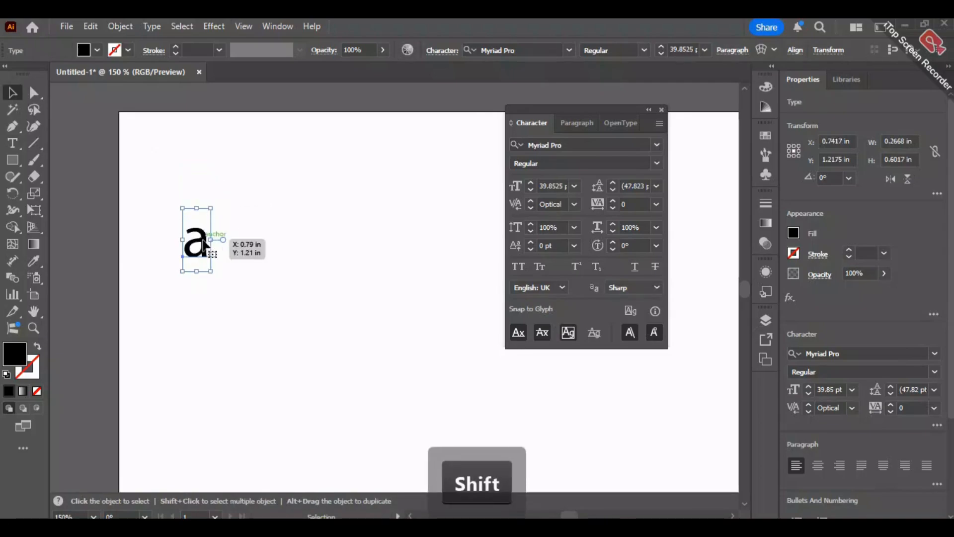
# - Extend the letter "a" into the formula "a2 + 2ab + b2"
pyautogui.click(13, 144)
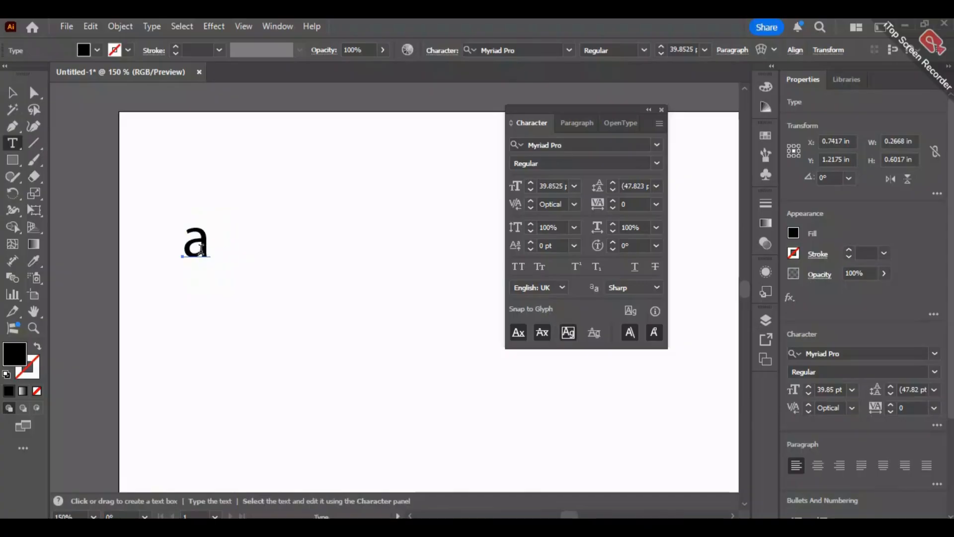
pyautogui.click(203, 250)
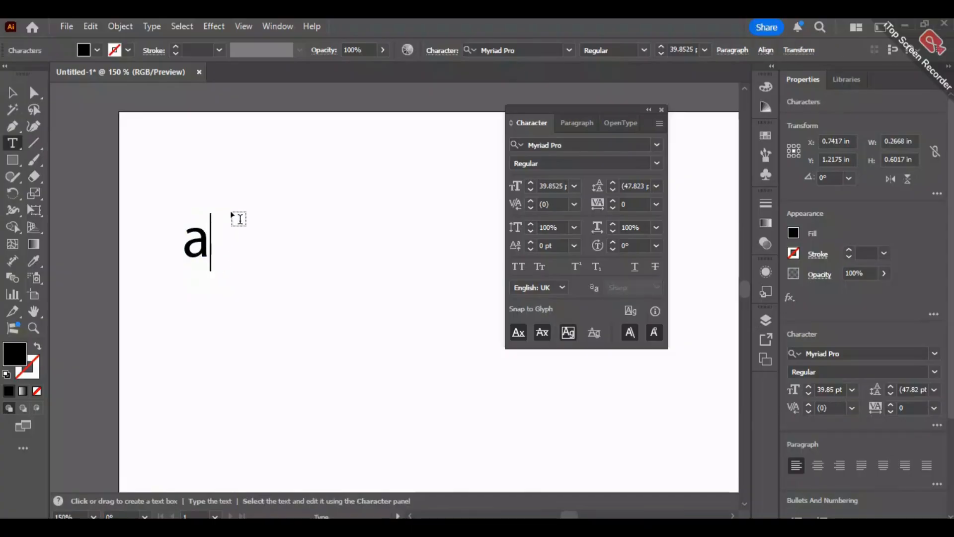
pyautogui.write('2')
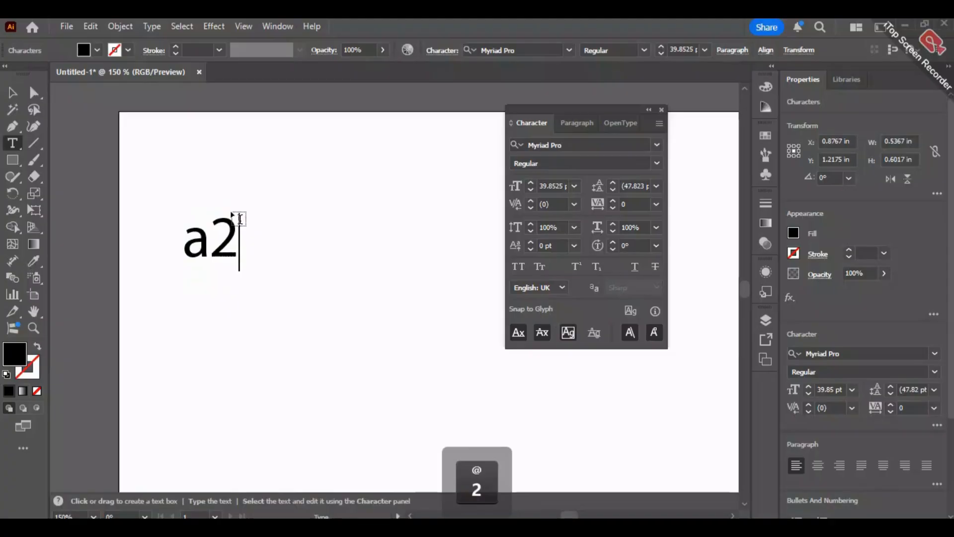
pyautogui.write(' + ')
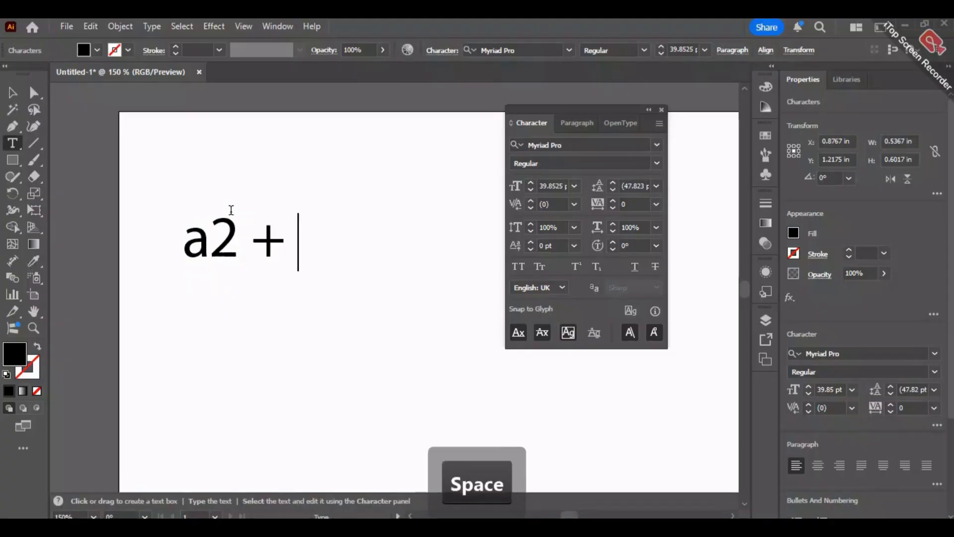
pyautogui.write('2')
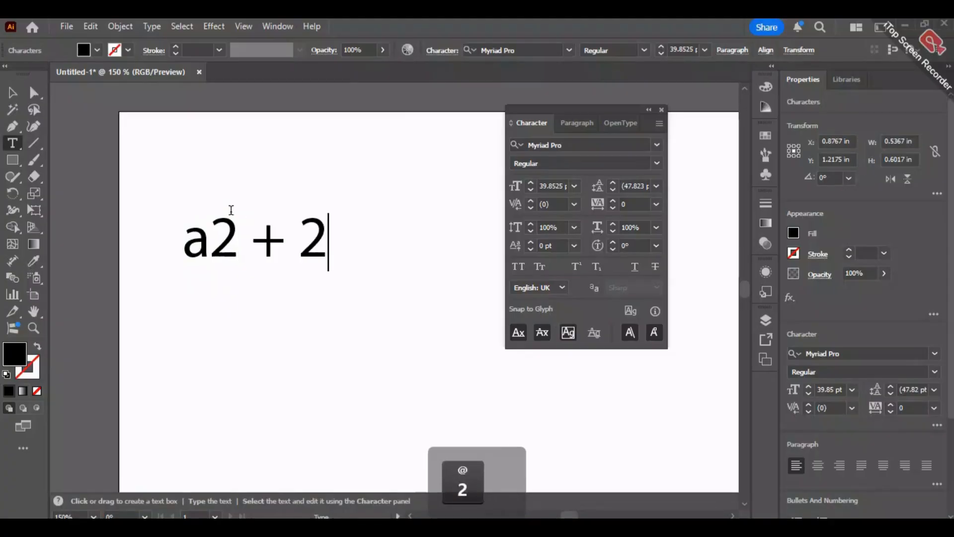
pyautogui.write('ab + ')
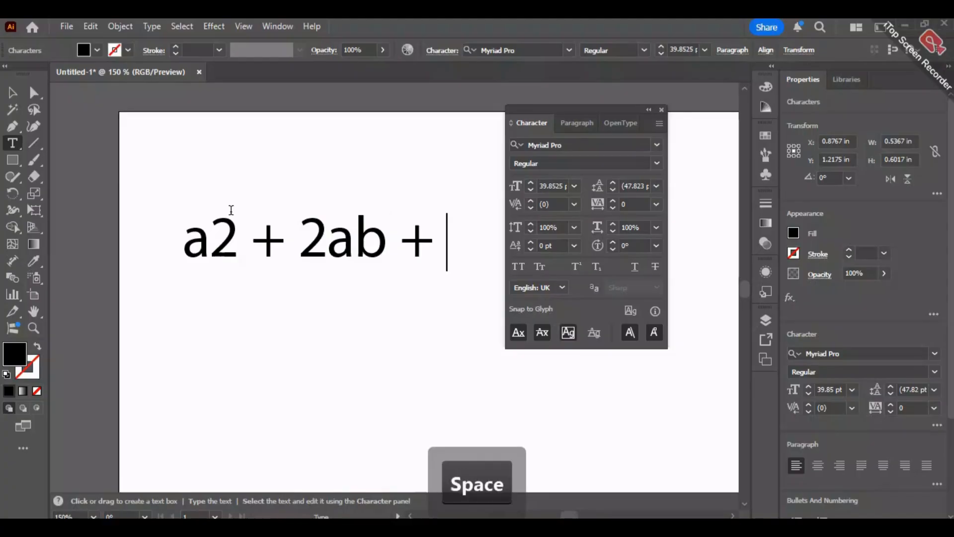
pyautogui.write('b2')
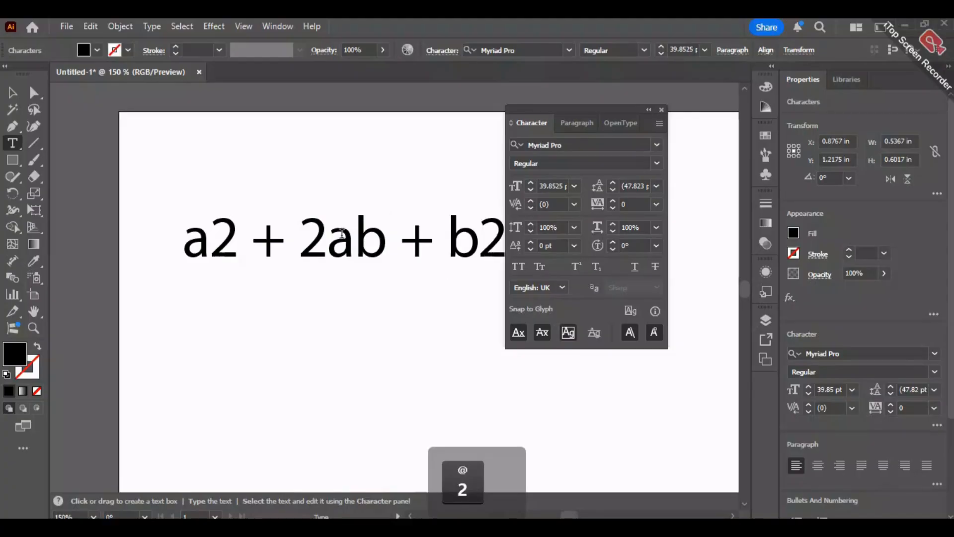
pyautogui.click(341, 174)
pyautogui.press('Escape')
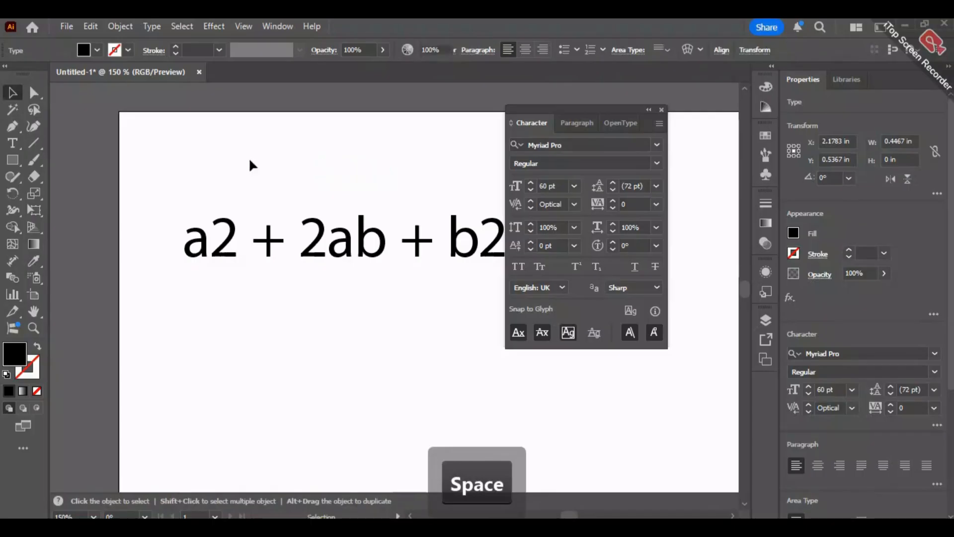
pyautogui.click(282, 151)
pyautogui.click(405, 201)
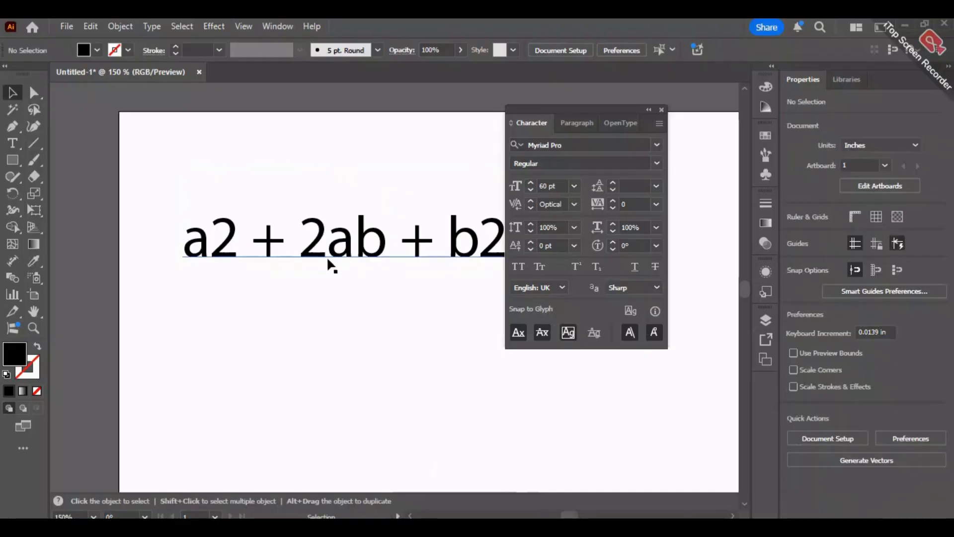
pyautogui.hotkey('ctrl', 'z')
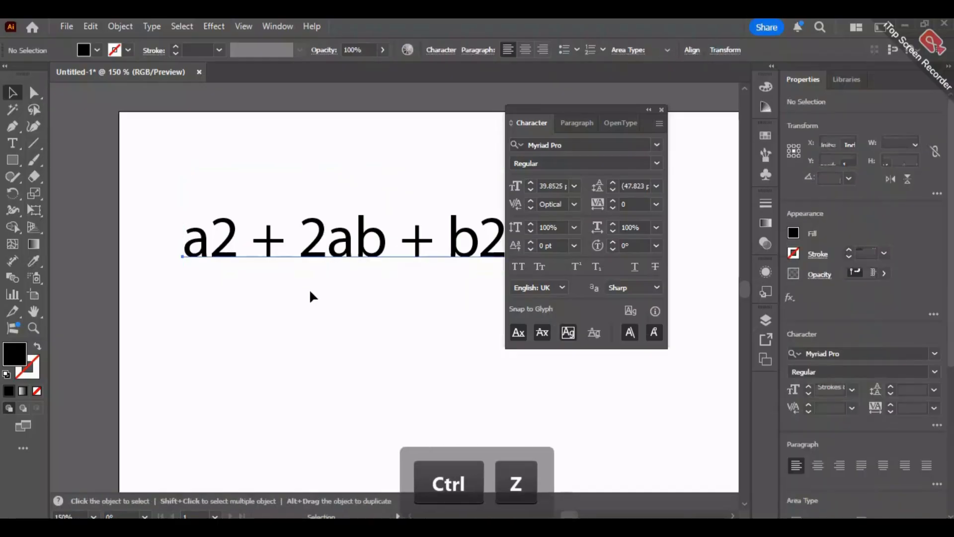
# - Set the baseline shift of the 2 after "a" in the formula to 12 pt, keeping its vertical scale at 100%
pyautogui.moveTo(326, 297); pyautogui.dragTo(298, 298)
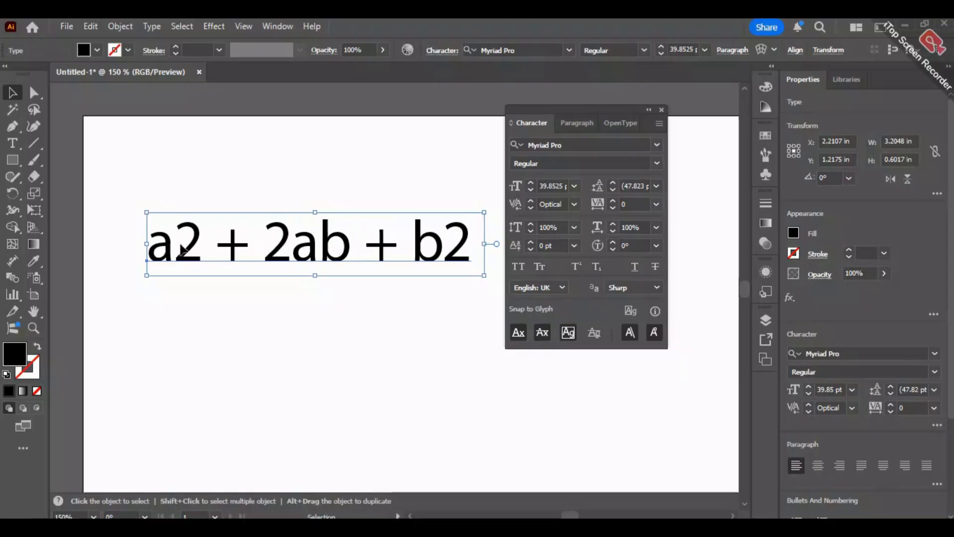
pyautogui.click(13, 143)
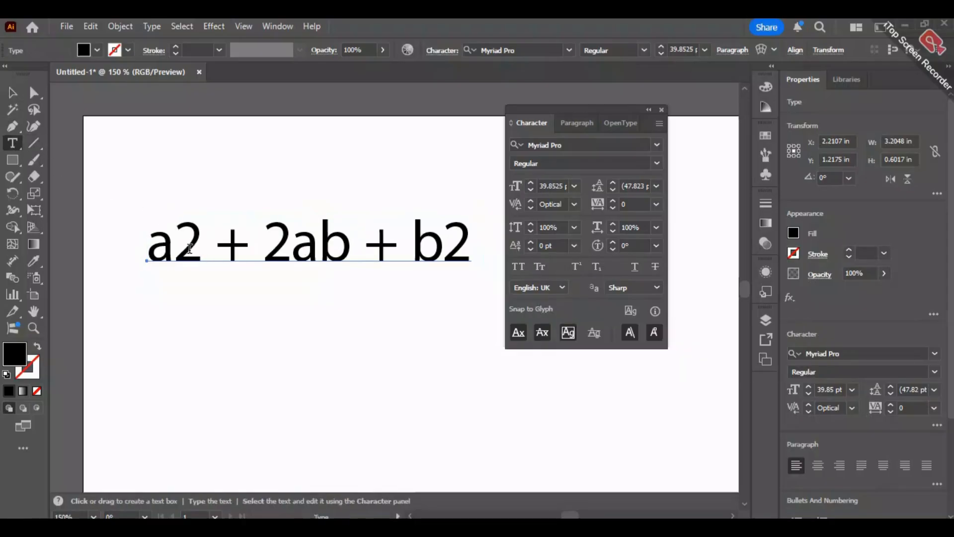
pyautogui.moveTo(175, 249); pyautogui.dragTo(192, 251)
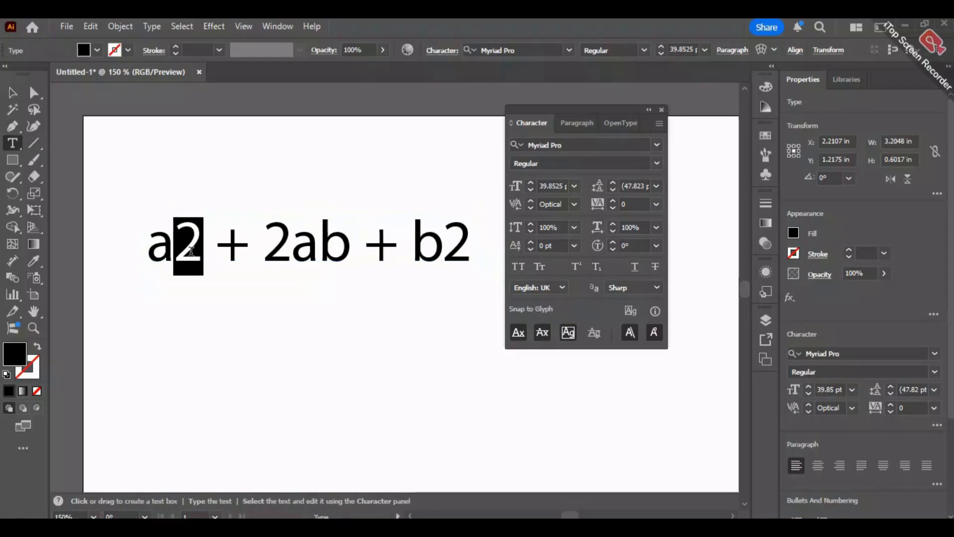
pyautogui.click(570, 228)
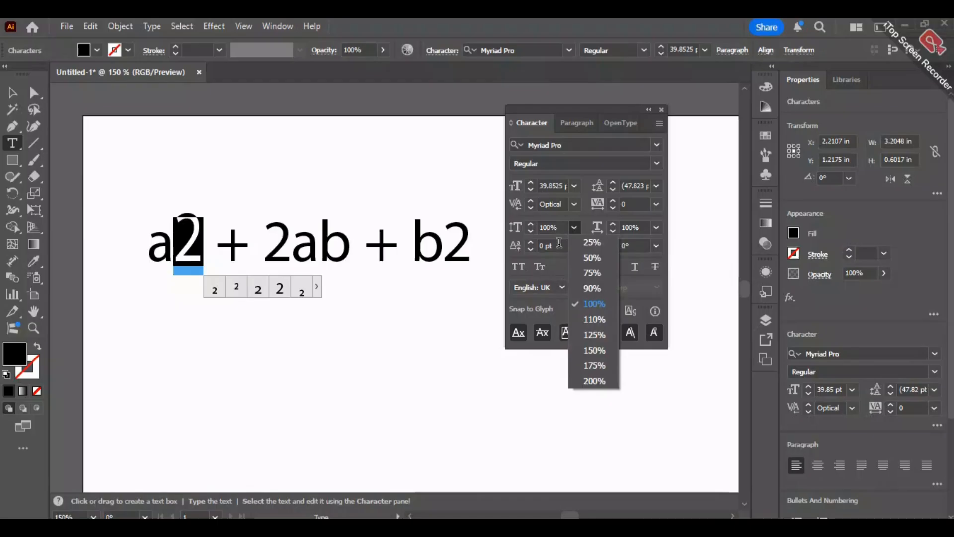
pyautogui.click(595, 304)
pyautogui.click(575, 246)
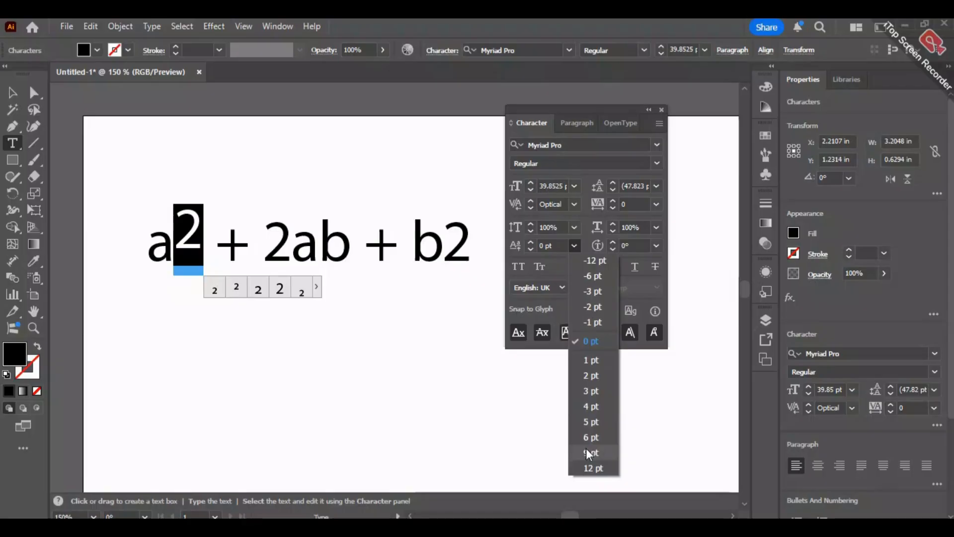
pyautogui.click(592, 468)
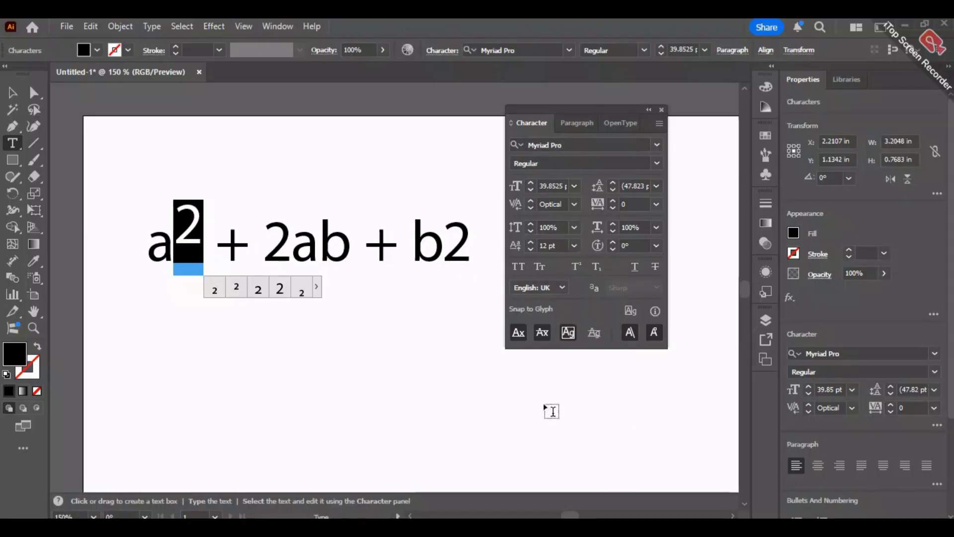
# - Set the baseline shift of the 2 after "b" to 12 pt and deselect the formula
pyautogui.moveTo(448, 242); pyautogui.dragTo(472, 242)
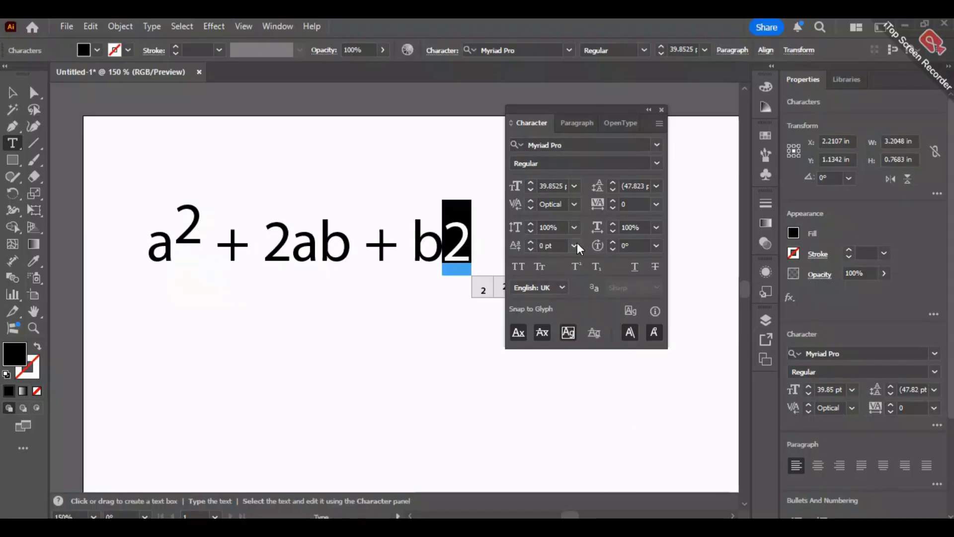
pyautogui.click(575, 245)
pyautogui.click(589, 465)
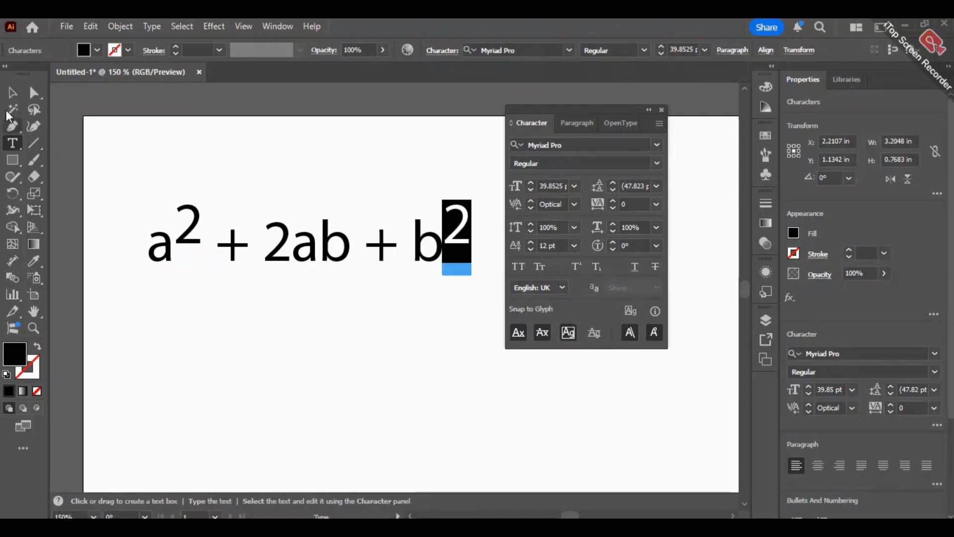
pyautogui.click(12, 92)
pyautogui.click(221, 391)
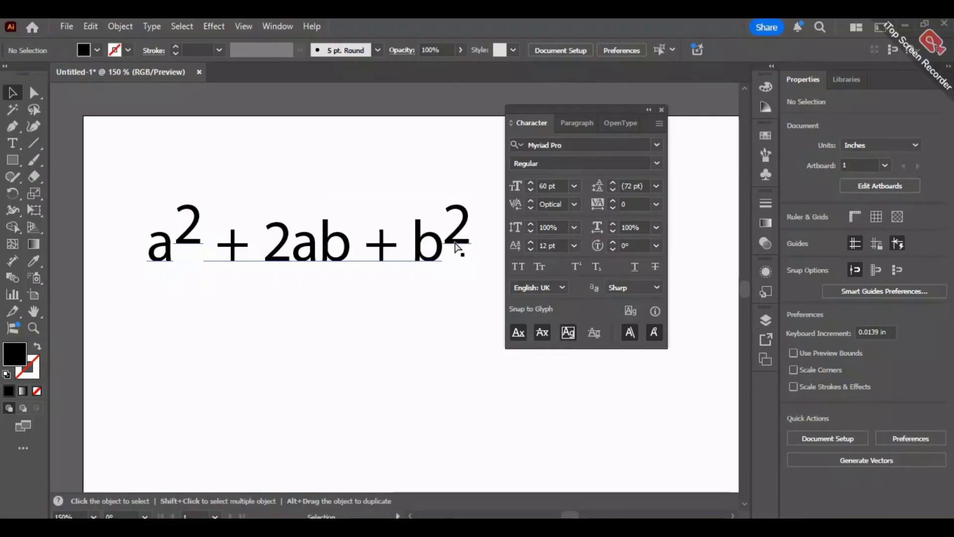
# - Undo the baseline shifts on both exponents, restore the plain formula "a2 + 2ab + b2" and deselect it
pyautogui.hotkey('ctrl', 'z')
pyautogui.hotkey('ctrl', 'z')
pyautogui.hotkey('ctrl', 'z')
pyautogui.hotkey('ctrl', 'z')
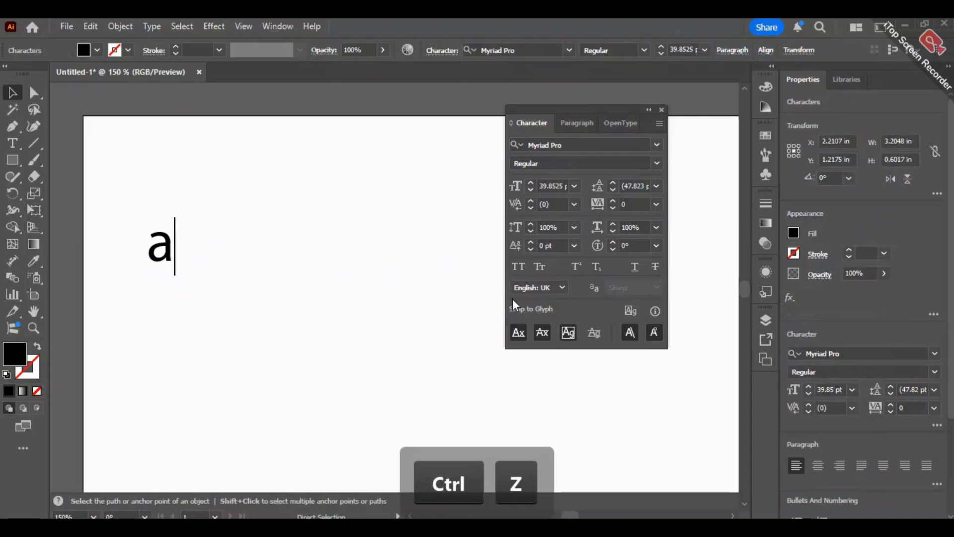
pyautogui.hotkey('ctrl', 'shift', 'z')
pyautogui.hotkey('ctrl', 'shift', 'z')
pyautogui.hotkey('ctrl', 'shift', 'z')
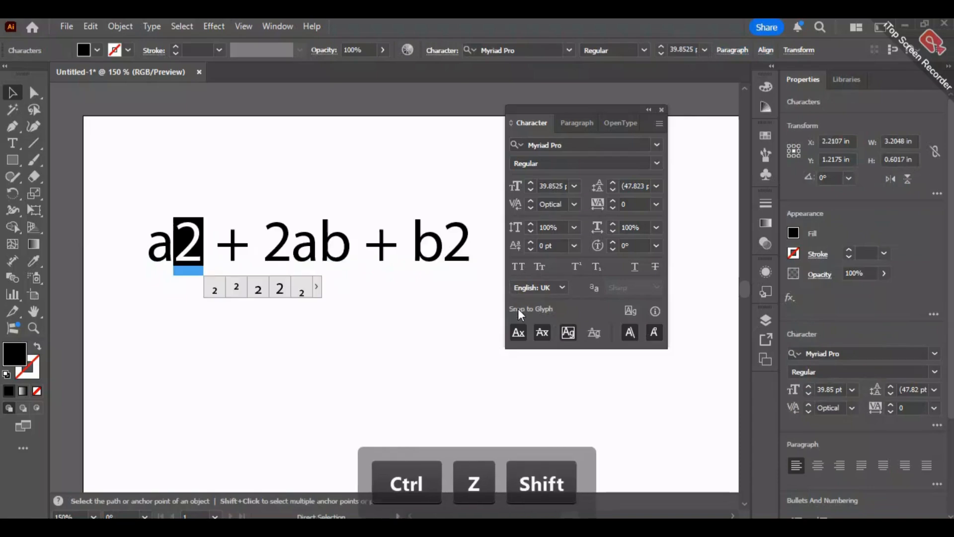
pyautogui.click(473, 339)
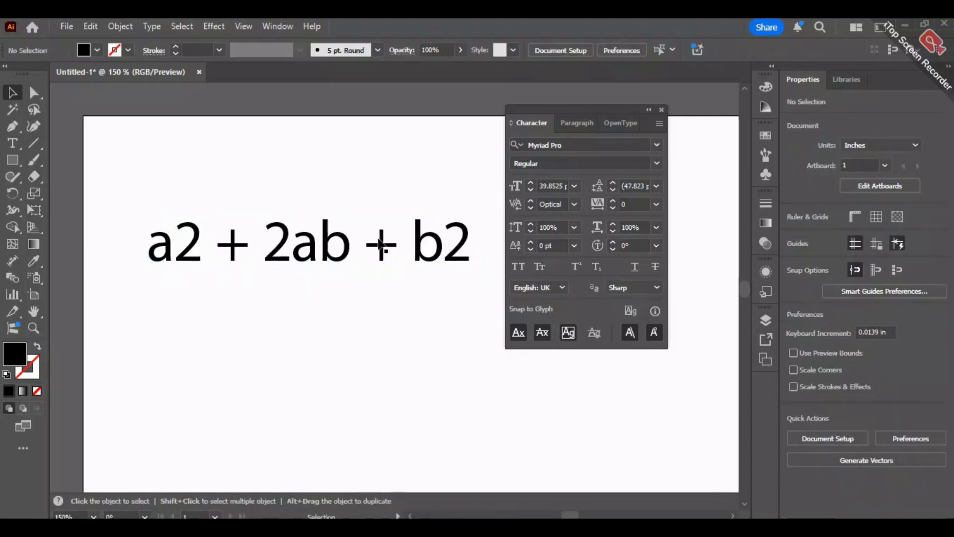
# - Format the 2 after "a" and the 2 after "b" in the formula as superscript
pyautogui.press('t')
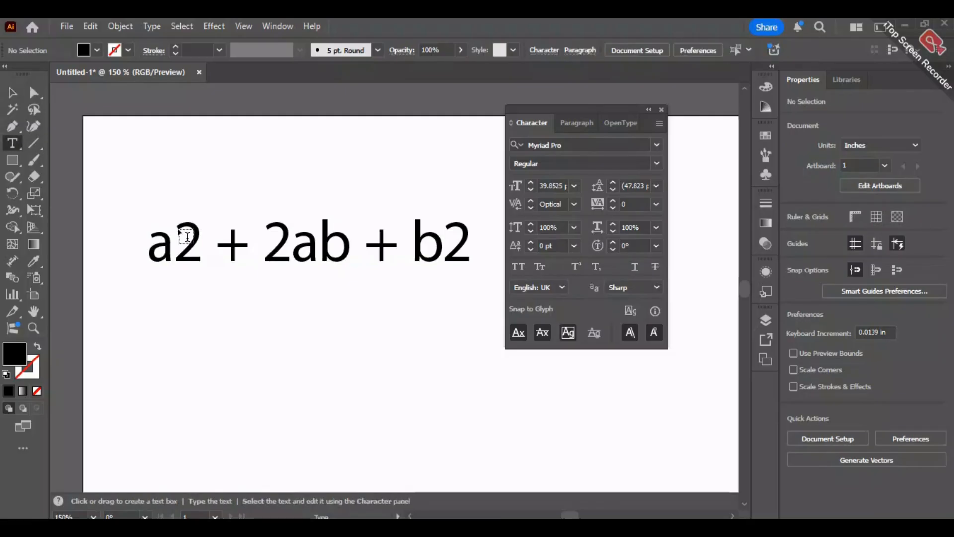
pyautogui.moveTo(175, 237); pyautogui.dragTo(200, 248)
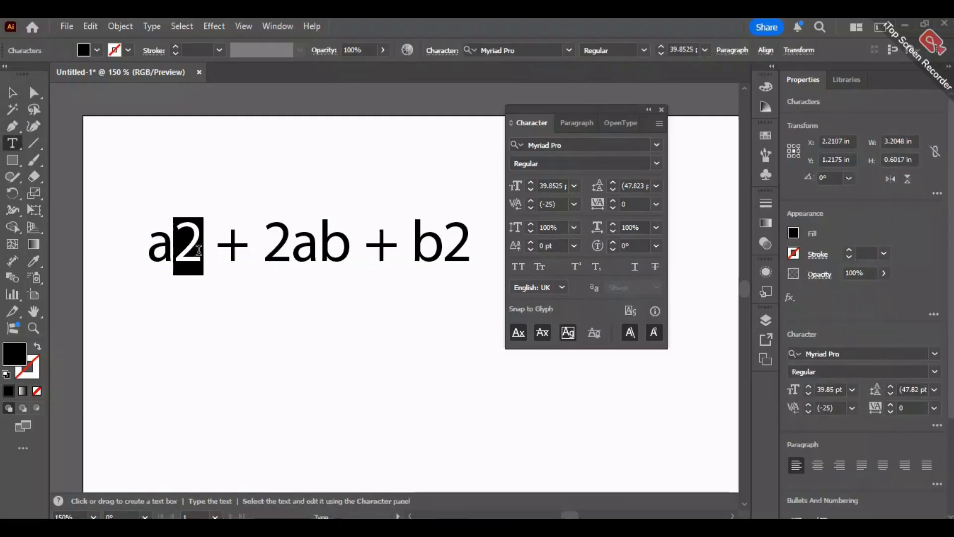
pyautogui.click(580, 266)
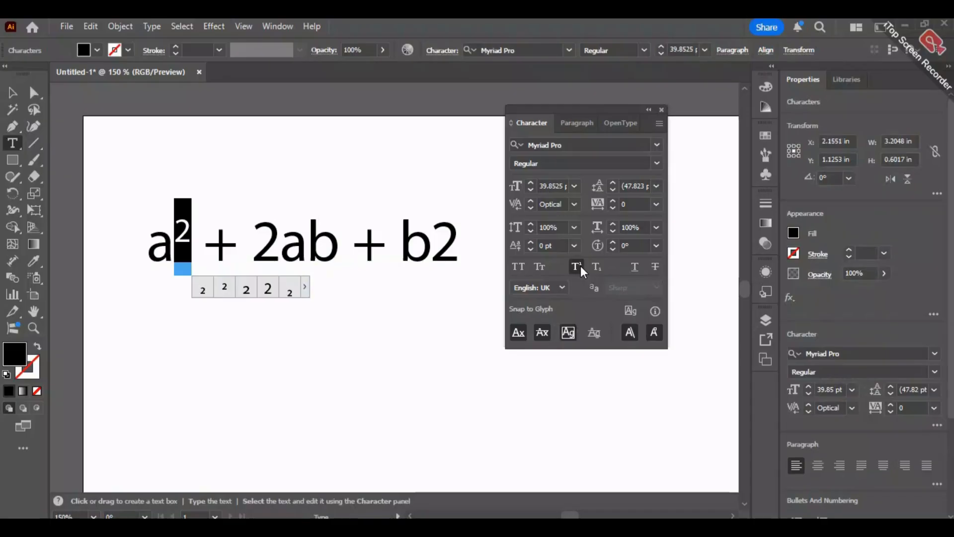
pyautogui.keyDown('ctrl'); pyautogui.click(272, 364); pyautogui.keyUp('ctrl')
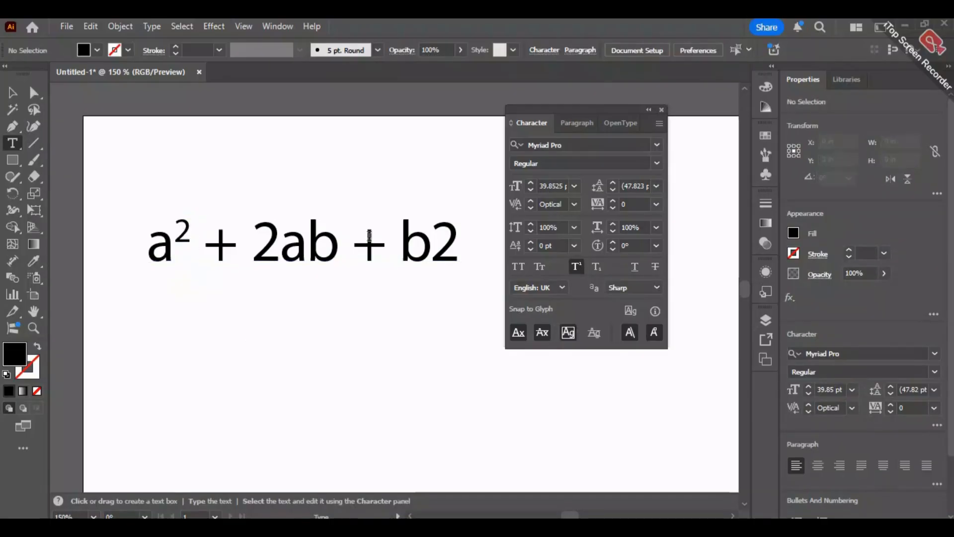
pyautogui.moveTo(457, 257); pyautogui.dragTo(430, 250)
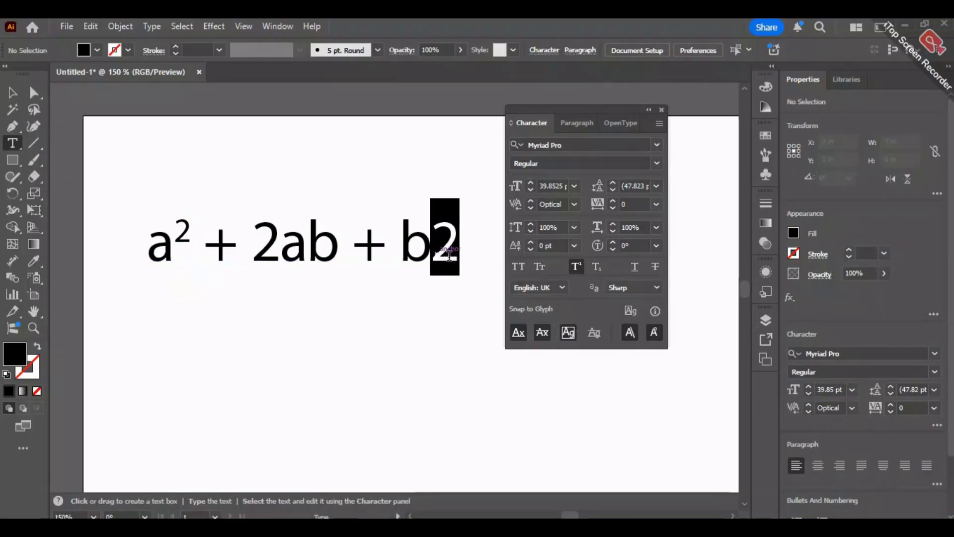
pyautogui.click(578, 265)
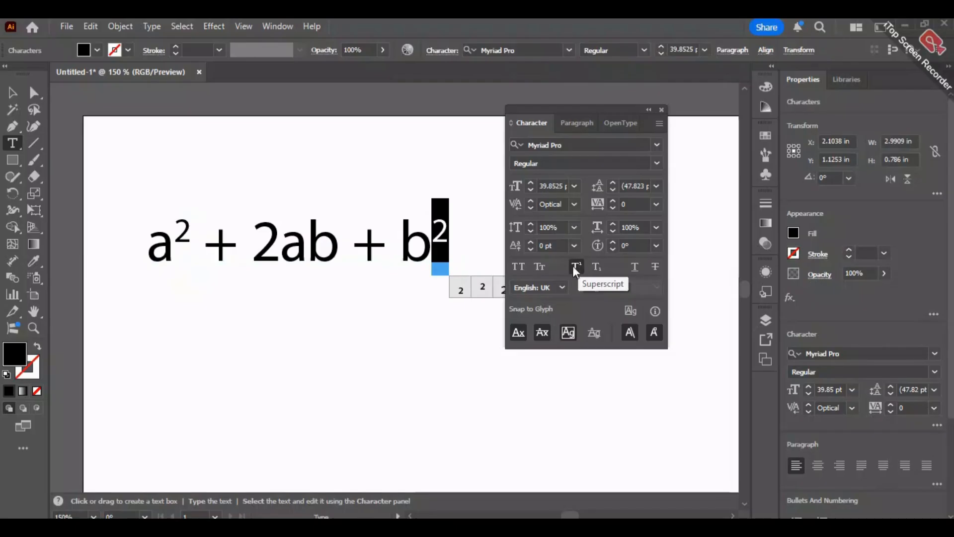
# - Add the point type text "CO2" below the start of the formula and toggle its 2 to subscript
pyautogui.click(17, 144)
pyautogui.click(149, 347)
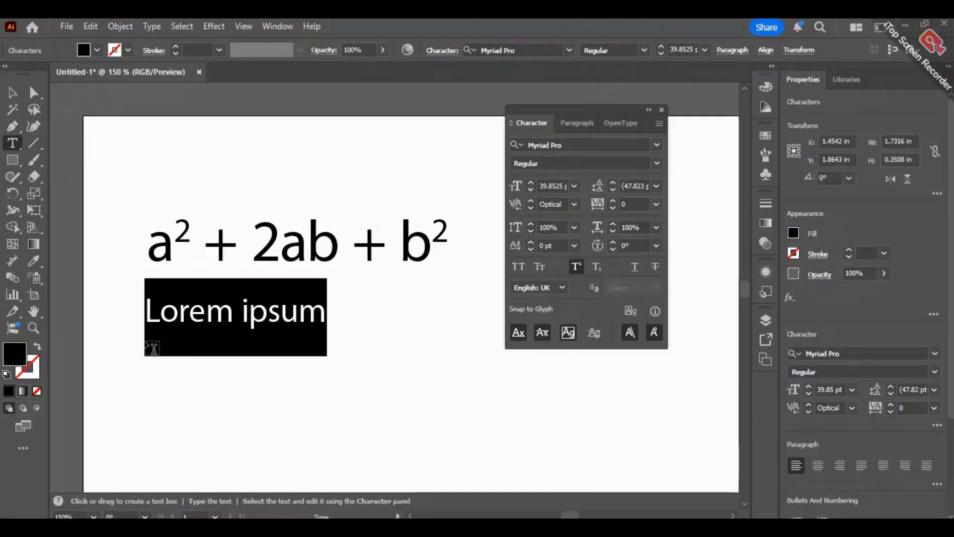
pyautogui.write('CO2')
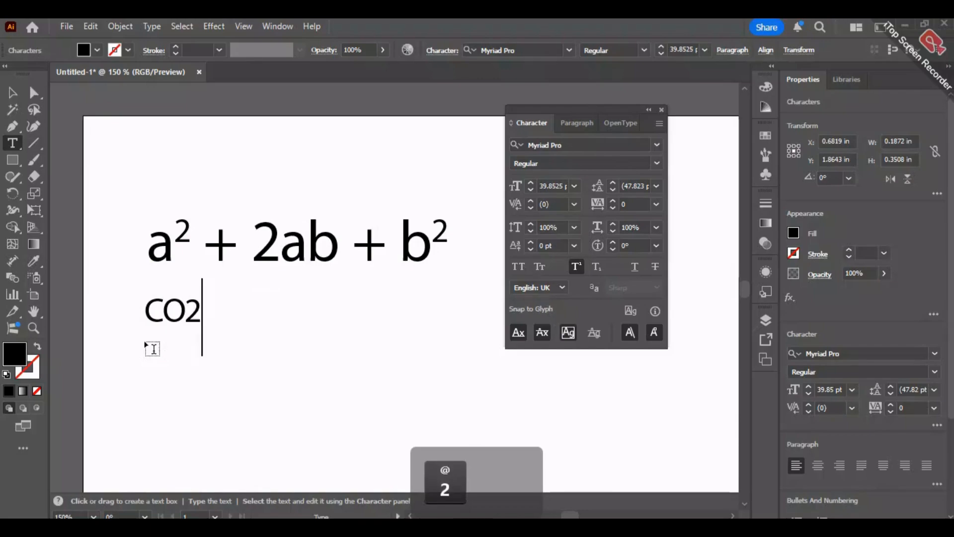
pyautogui.press('capslock')
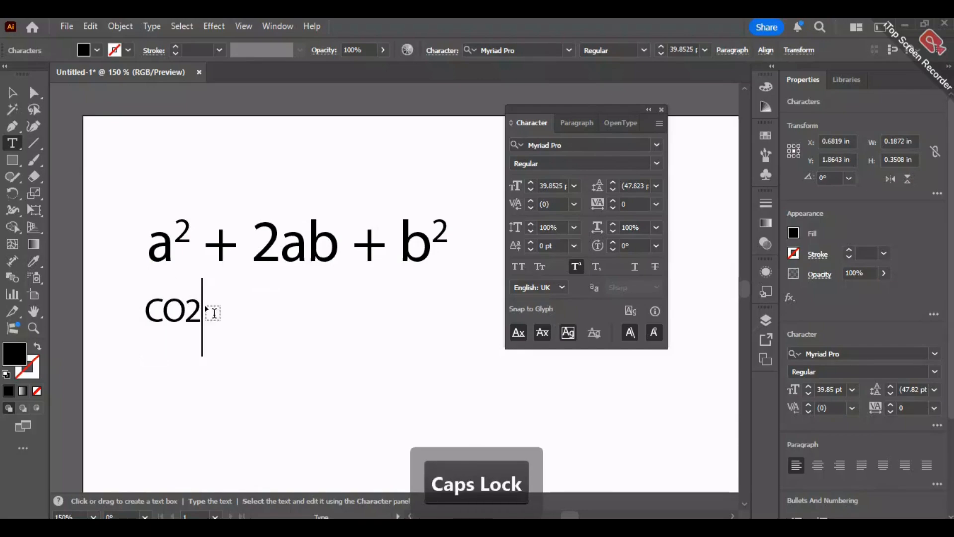
pyautogui.moveTo(203, 305); pyautogui.dragTo(191, 304)
pyautogui.click(598, 267)
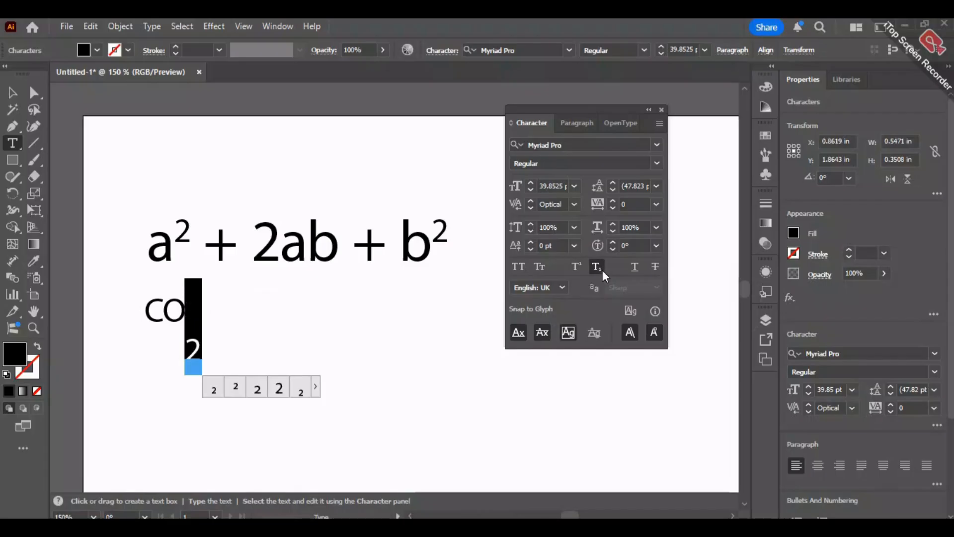
# - Delete the "CO2" text object below the formula
pyautogui.click(21, 101)
pyautogui.click(66, 300)
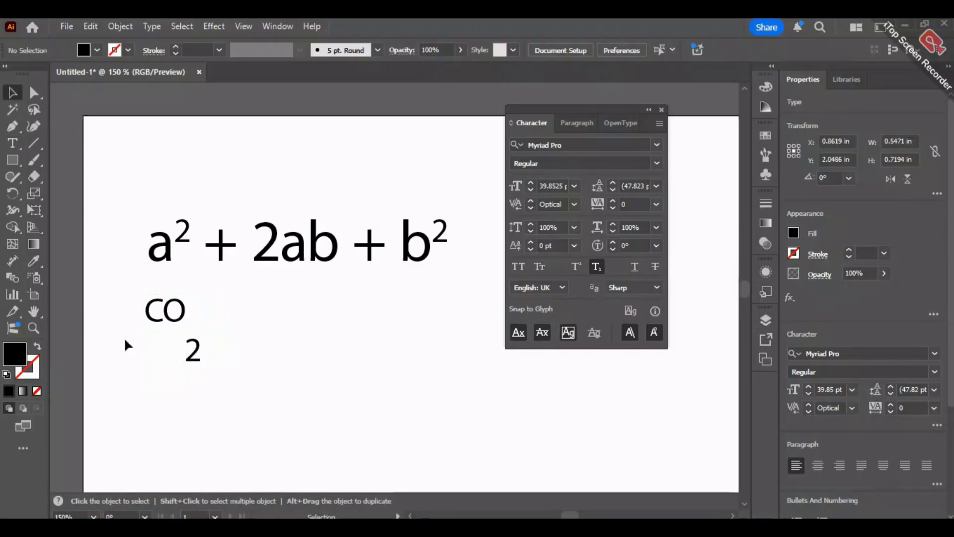
pyautogui.click(178, 321)
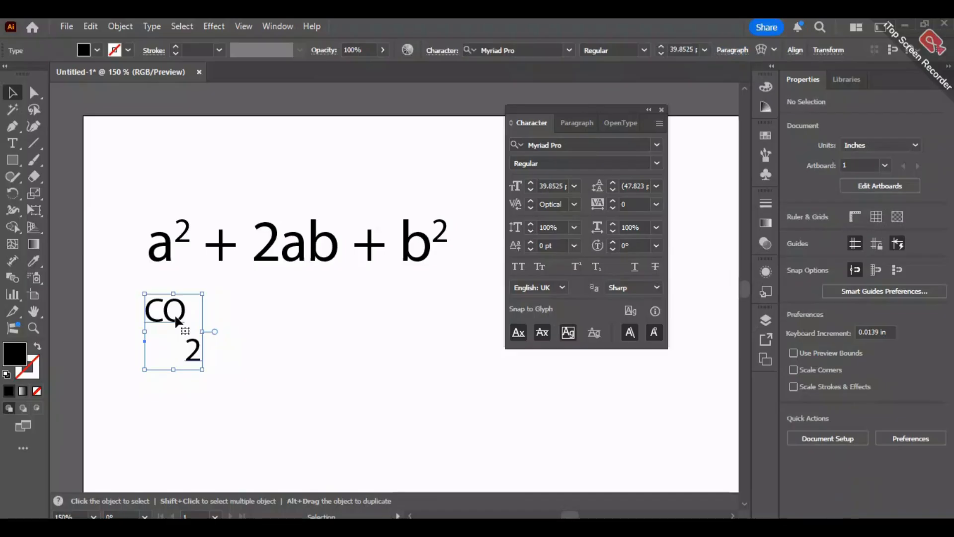
pyautogui.press('Delete')
# - Add the point type text "H2O" below the start of the formula
pyautogui.click(12, 143)
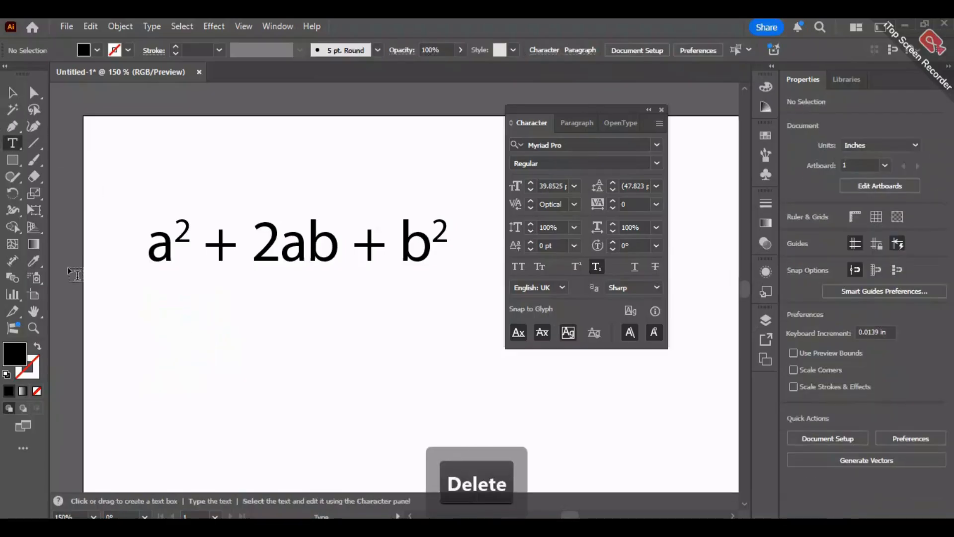
pyautogui.click(157, 354)
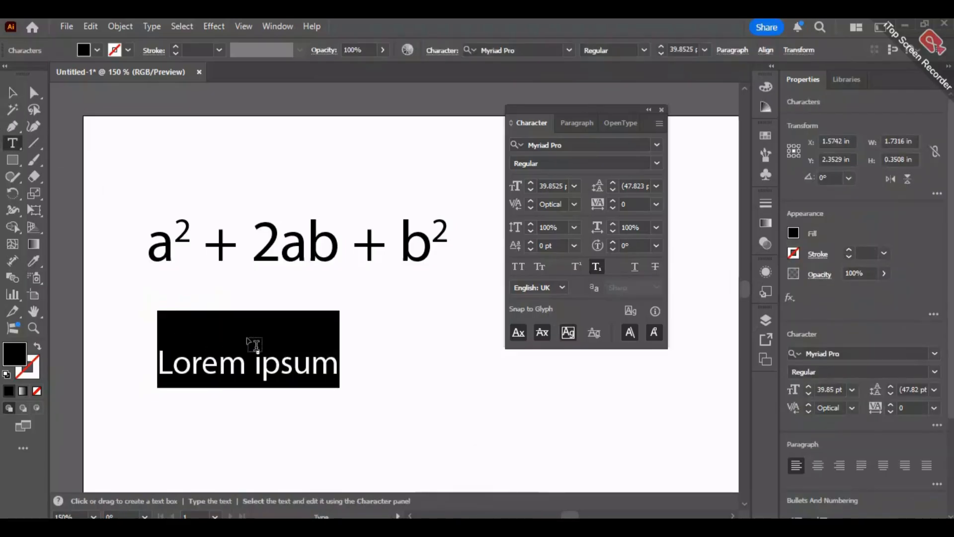
pyautogui.press('capslock')
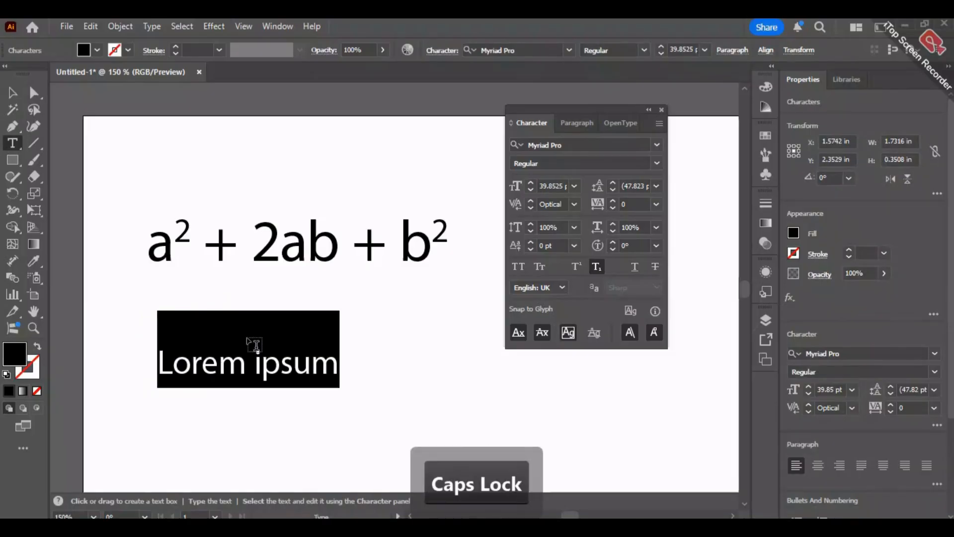
pyautogui.write('H2')
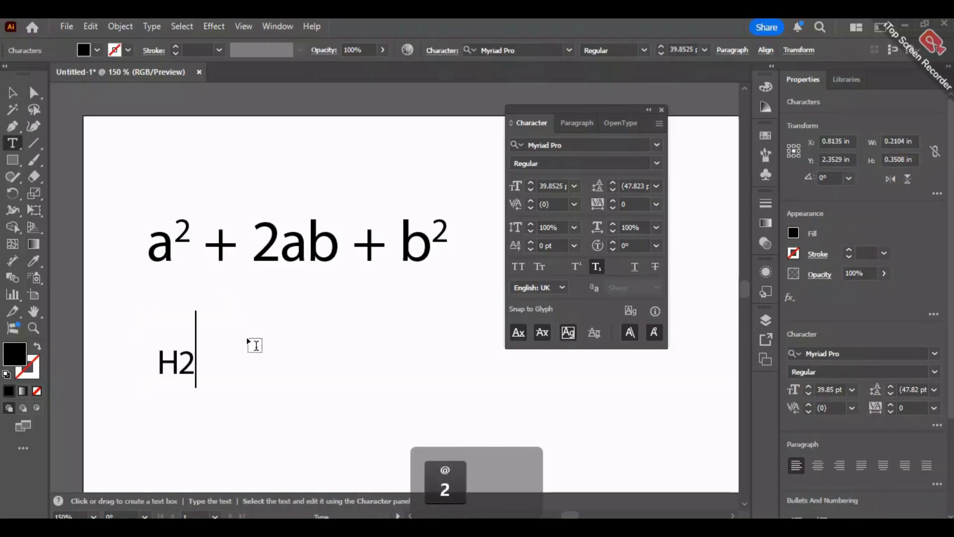
pyautogui.write('O')
pyautogui.press('capslock')
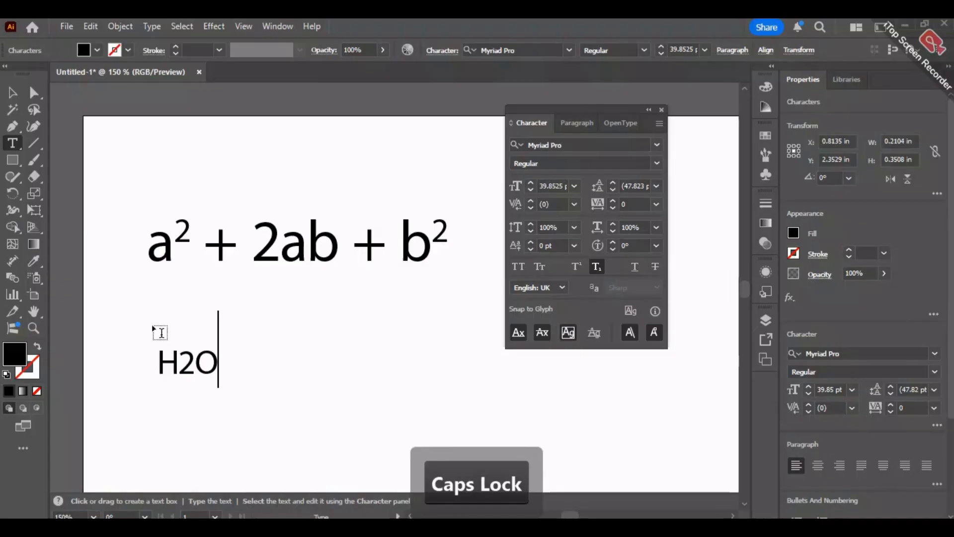
# - Turn off the subscript formatting on the 2 in "H2O"
pyautogui.moveTo(177, 360); pyautogui.dragTo(195, 360)
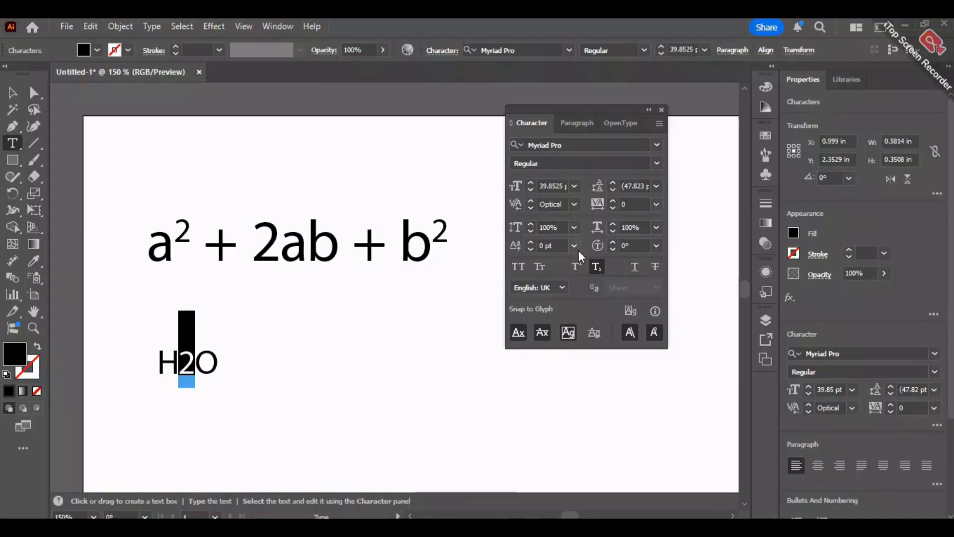
pyautogui.click(598, 267)
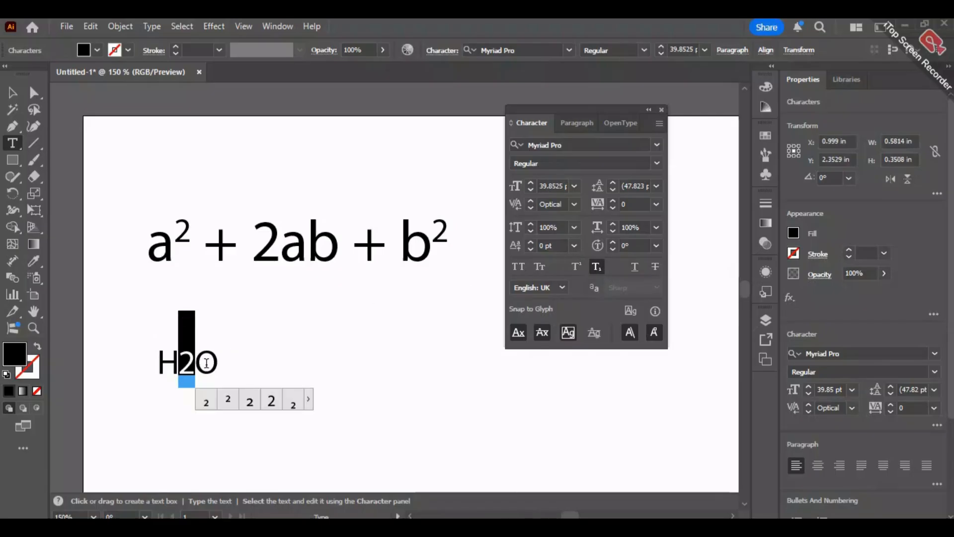
pyautogui.click(595, 269)
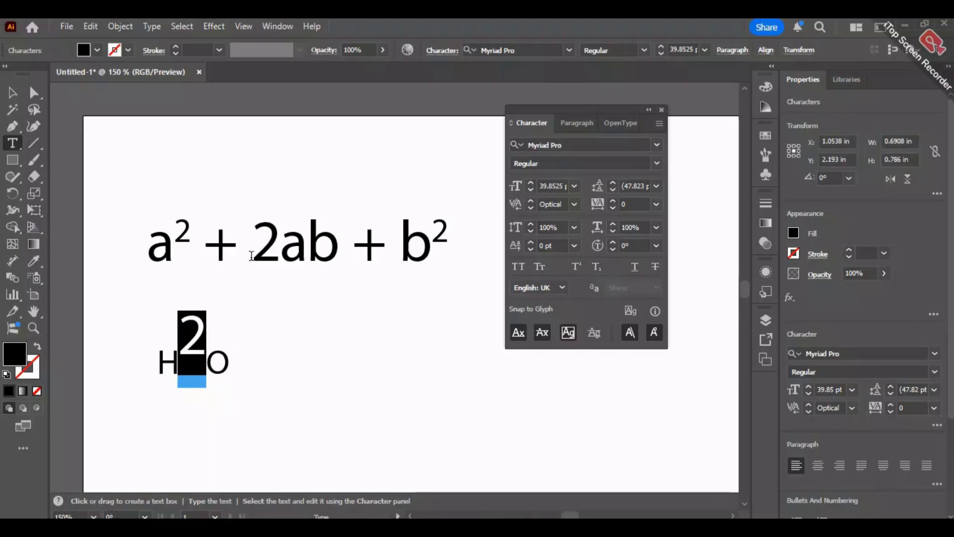
# - Turn off subscript for the whole "H2O" text object and apply it only to the 2
pyautogui.click(14, 94)
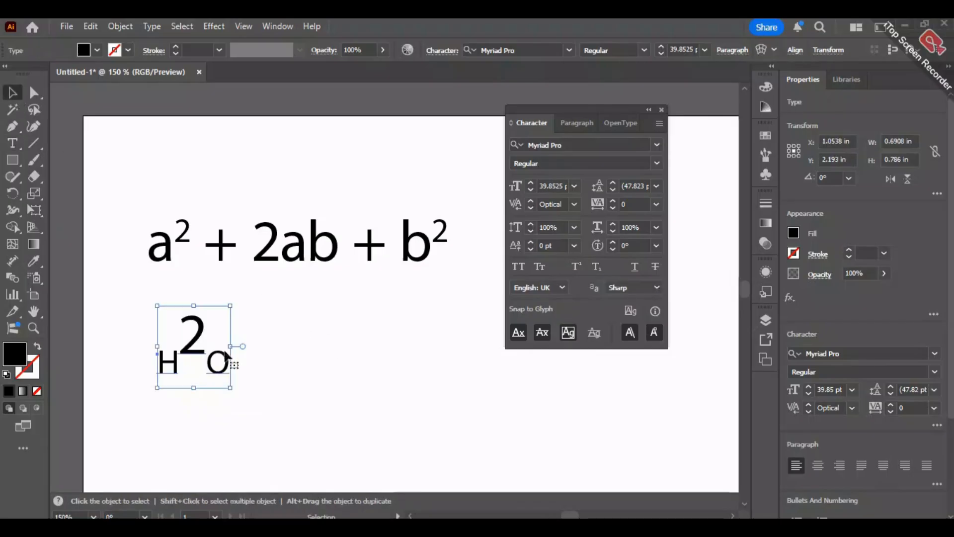
pyautogui.click(596, 267)
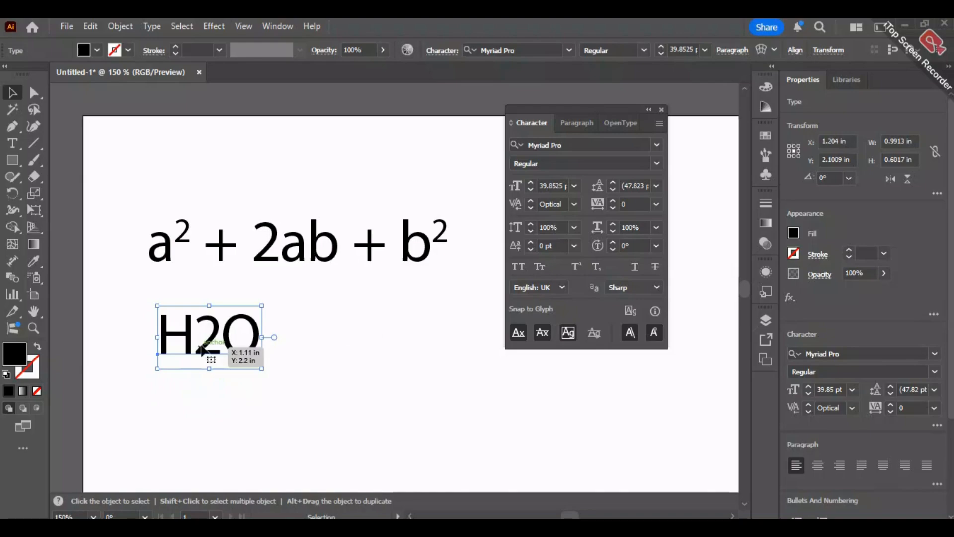
pyautogui.click(18, 157)
pyautogui.click(14, 145)
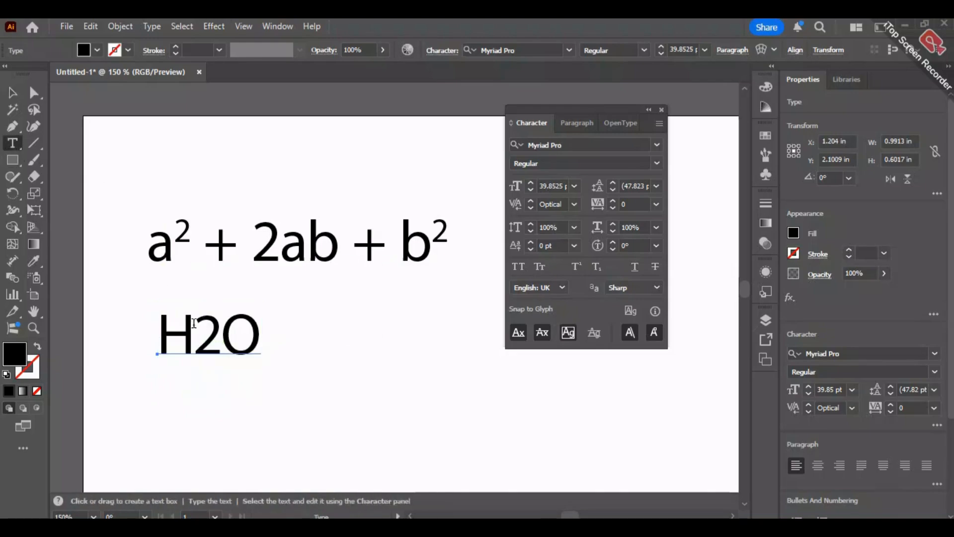
pyautogui.moveTo(193, 326); pyautogui.dragTo(221, 325)
pyautogui.click(597, 268)
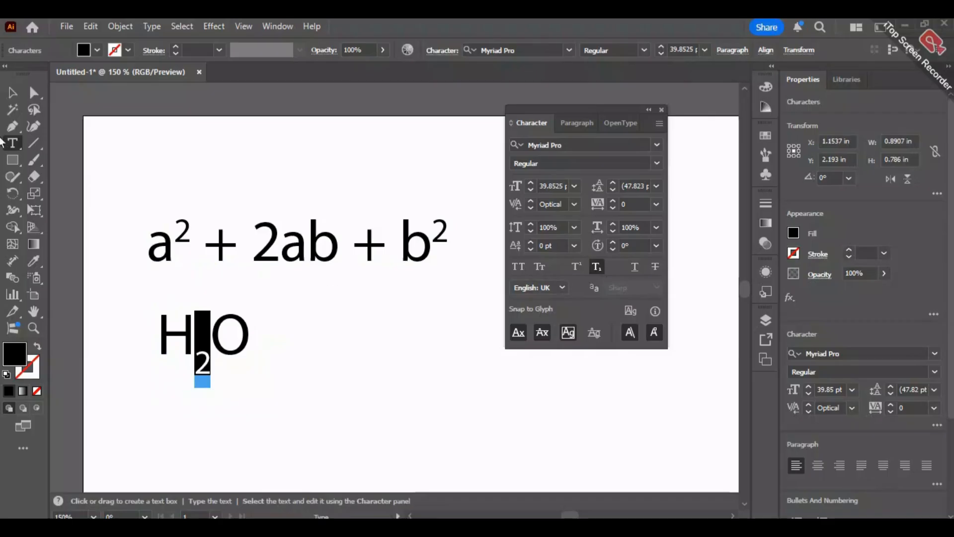
# - Move the "H2O" text toward the artboard's left edge, below the start of the formula
pyautogui.click(12, 92)
pyautogui.click(104, 246)
pyautogui.moveTo(242, 355); pyautogui.dragTo(185, 347)
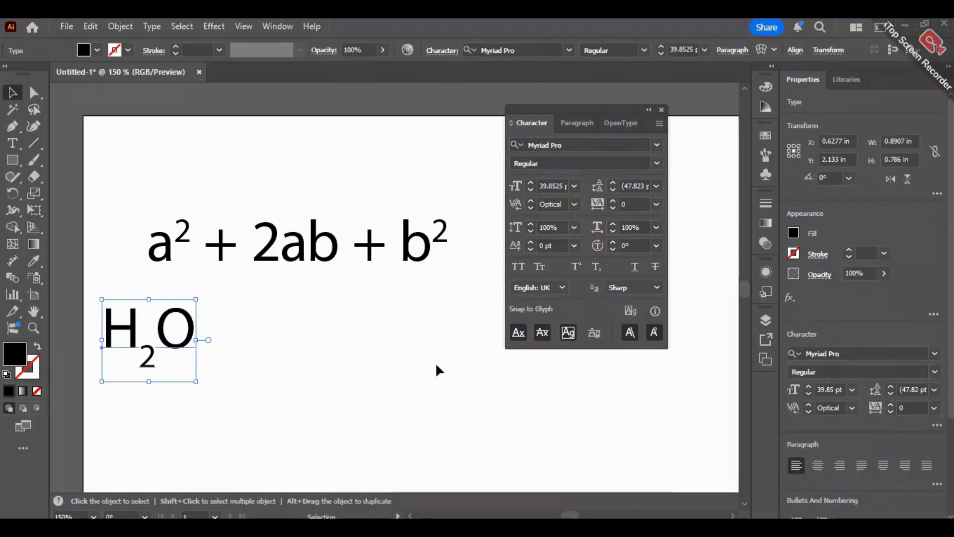
# - Delete both the algebraic formula and the "H2O" text from the artboard
pyautogui.scroll(-2, 485, 329)
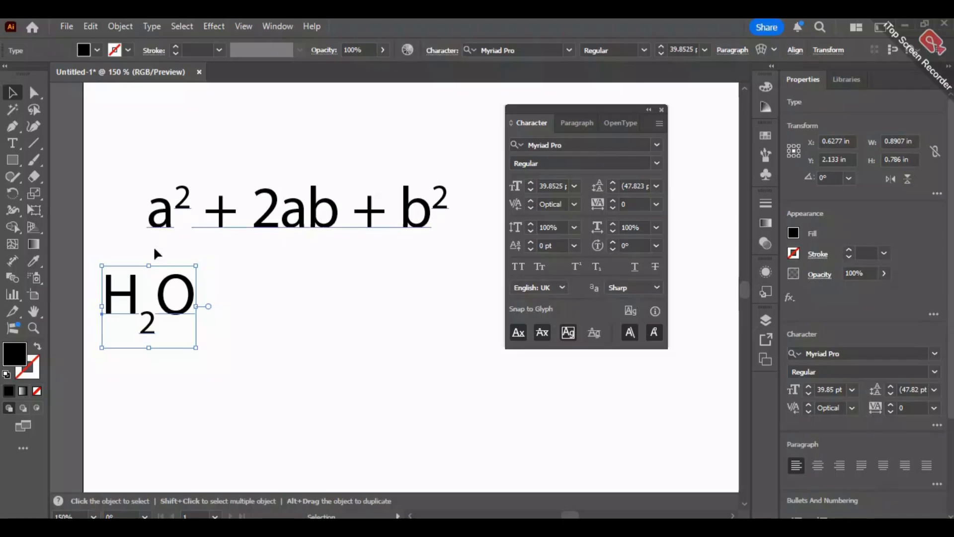
pyautogui.press('Escape')
pyautogui.moveTo(128, 138); pyautogui.dragTo(136, 301)
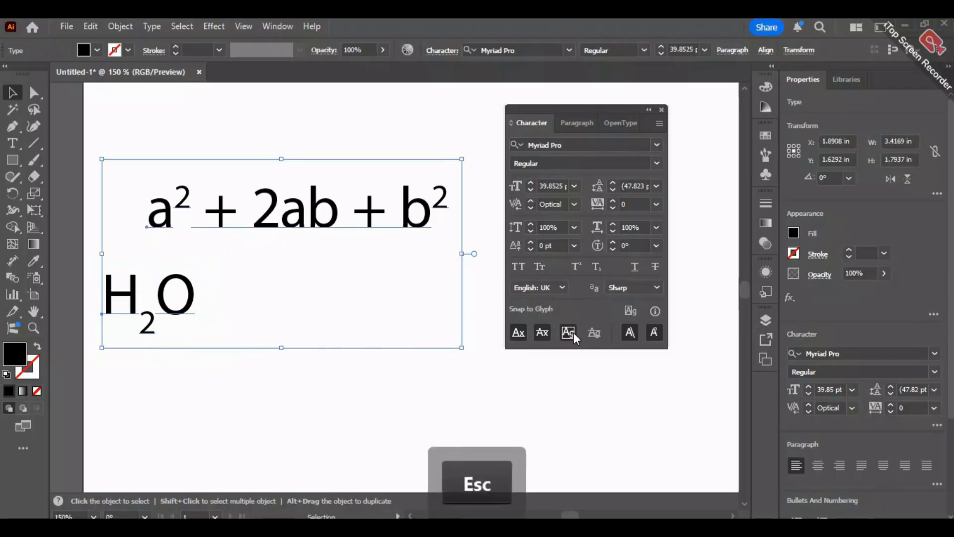
pyautogui.rightClick(365, 224)
pyautogui.click(293, 223)
pyautogui.press('BackSpace')
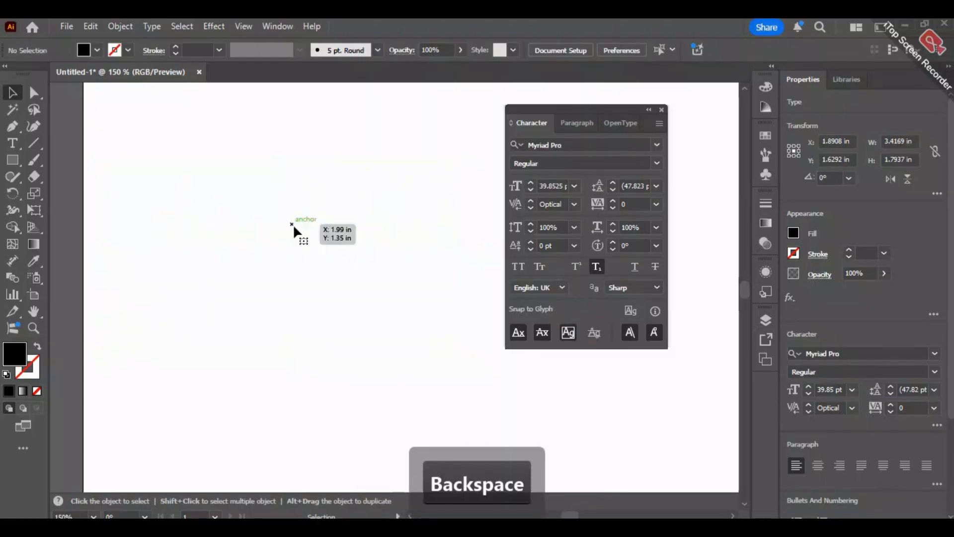
# - Add the point type text "This is a Text." in the upper-left area of the artboard
pyautogui.click(13, 143)
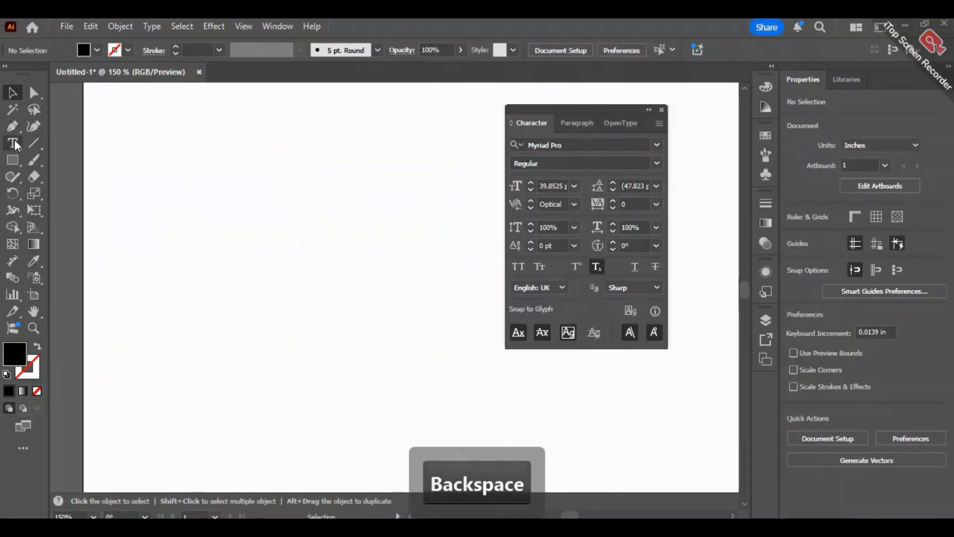
pyautogui.click(144, 172)
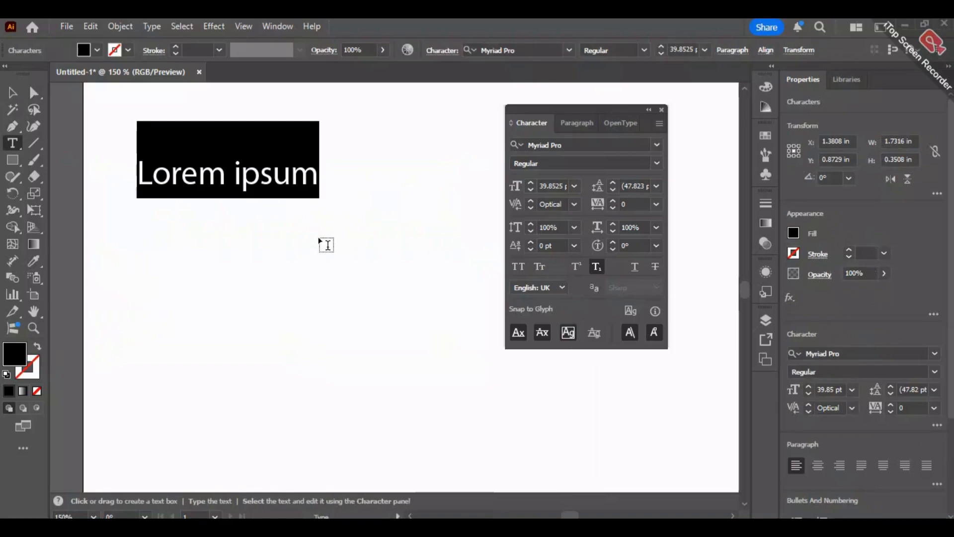
pyautogui.write('T')
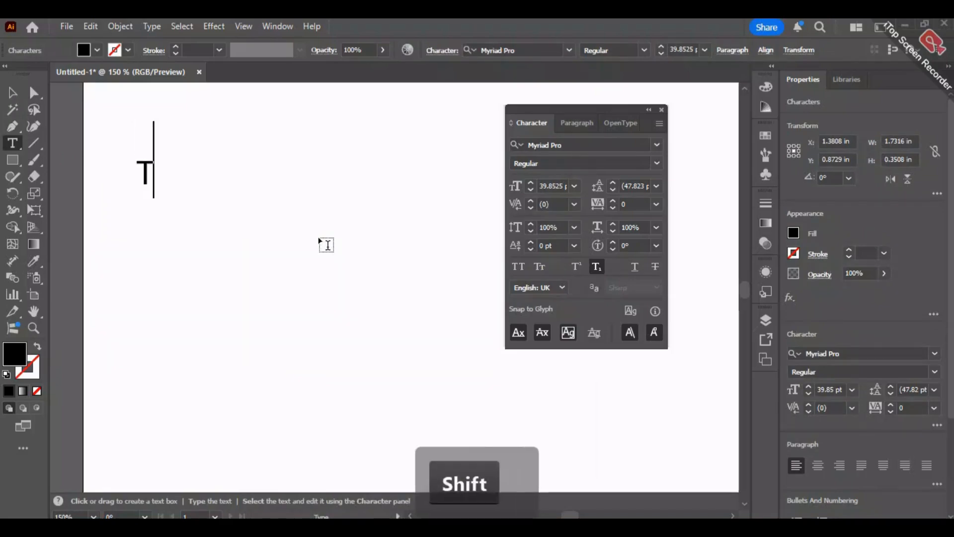
pyautogui.write('his is a Text')
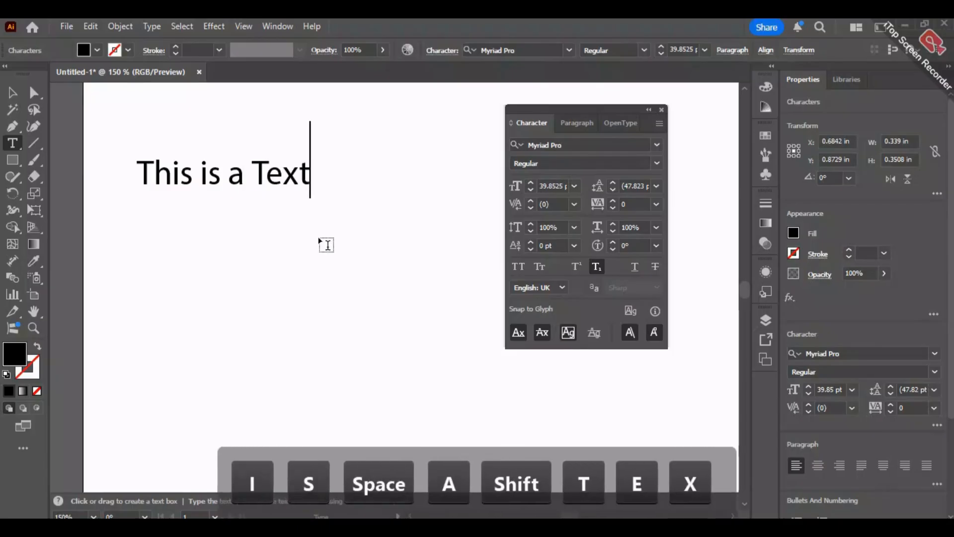
pyautogui.write('.')
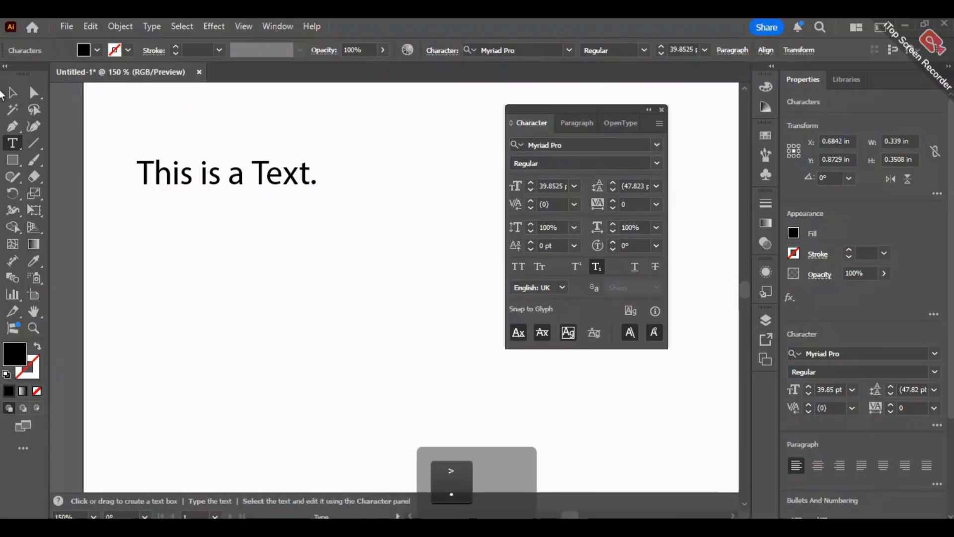
pyautogui.press('Escape')
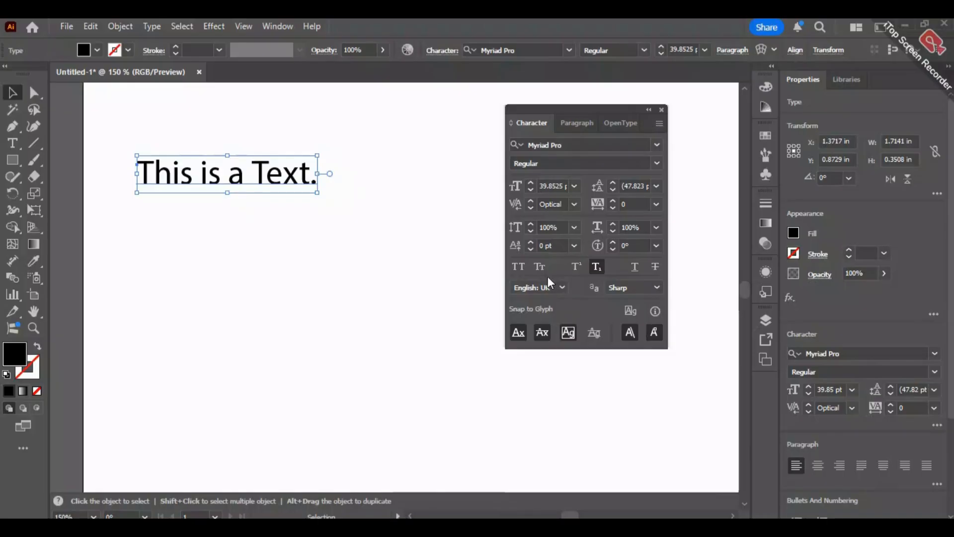
# - Try All Caps and Small Caps on "This is a Text." and return it to normal capitalization
pyautogui.click(524, 269)
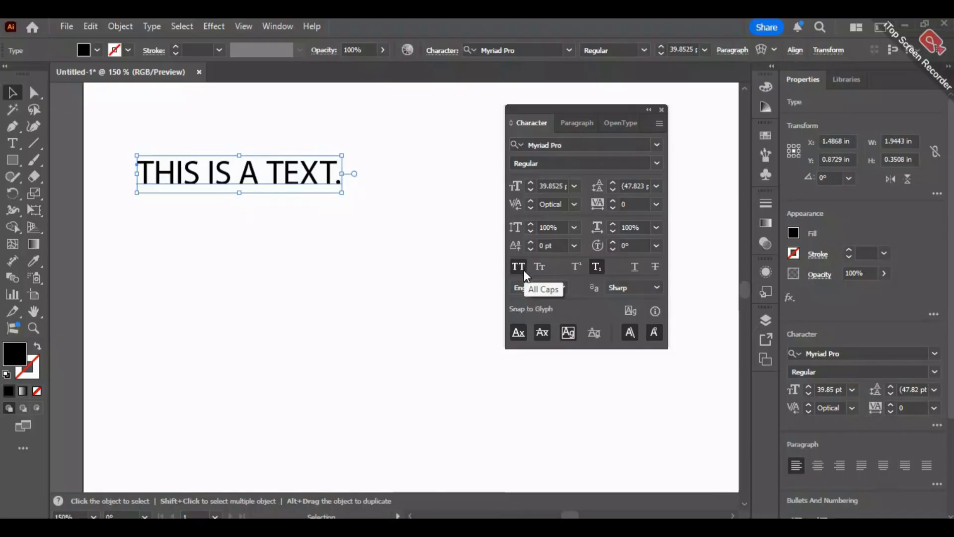
pyautogui.click(538, 265)
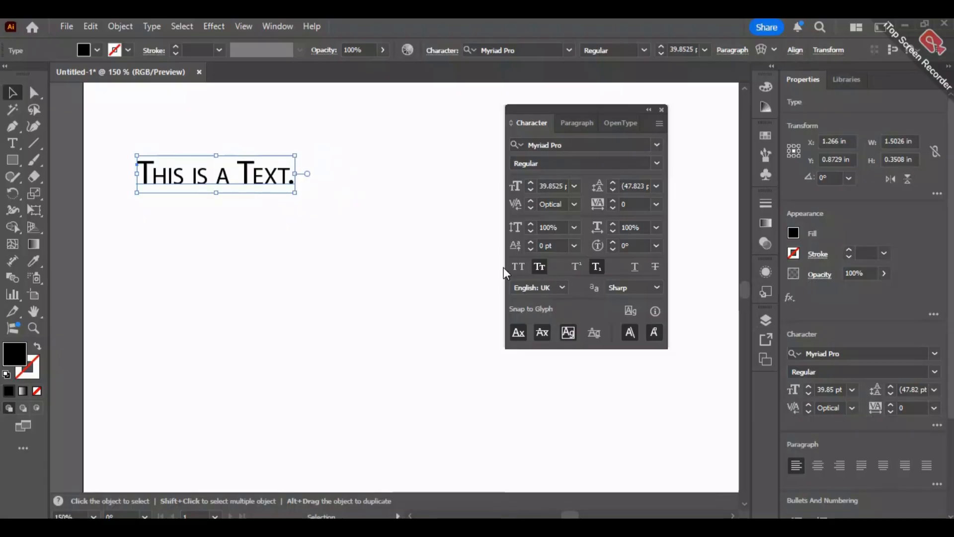
pyautogui.click(514, 267)
pyautogui.click(518, 268)
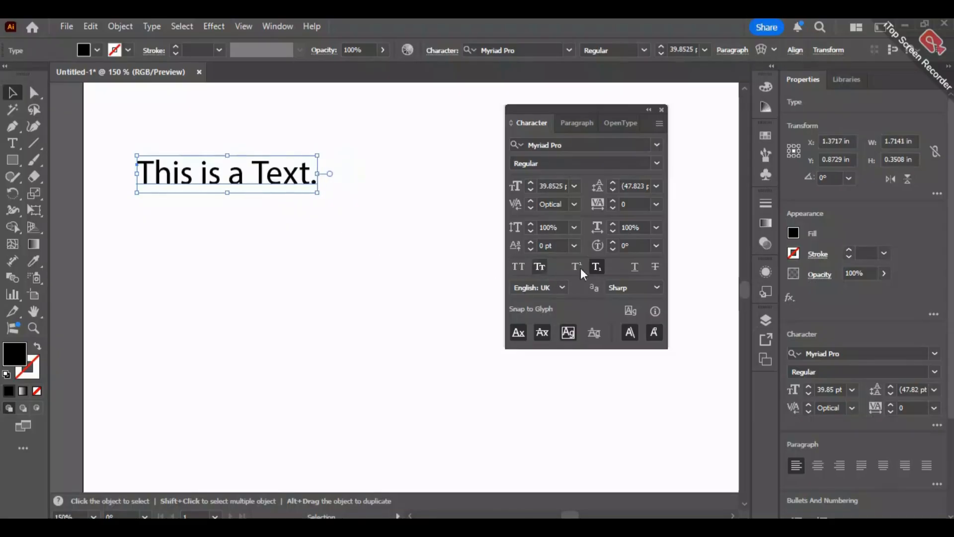
# - Try Underline and Strikethrough on "This is a Text." and turn both off again
pyautogui.click(636, 267)
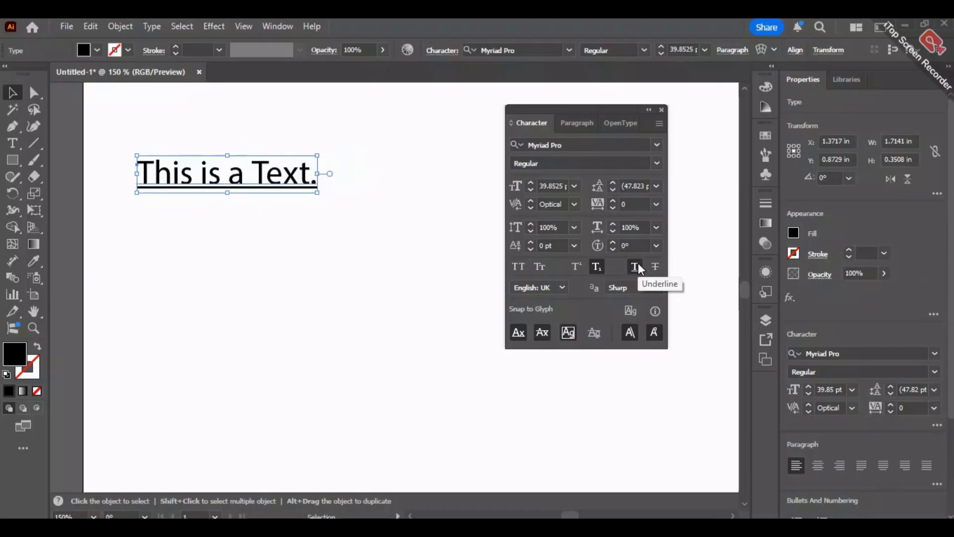
pyautogui.click(636, 267)
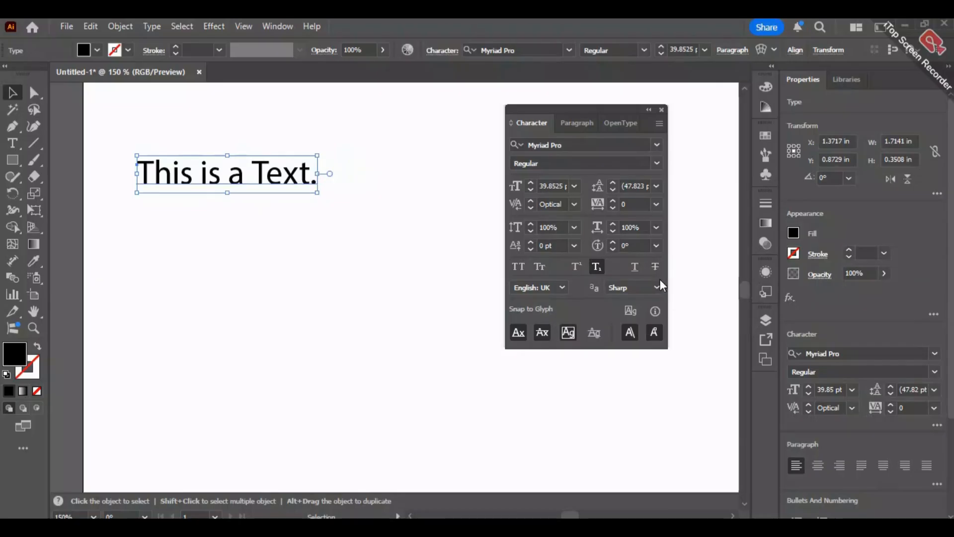
pyautogui.click(655, 268)
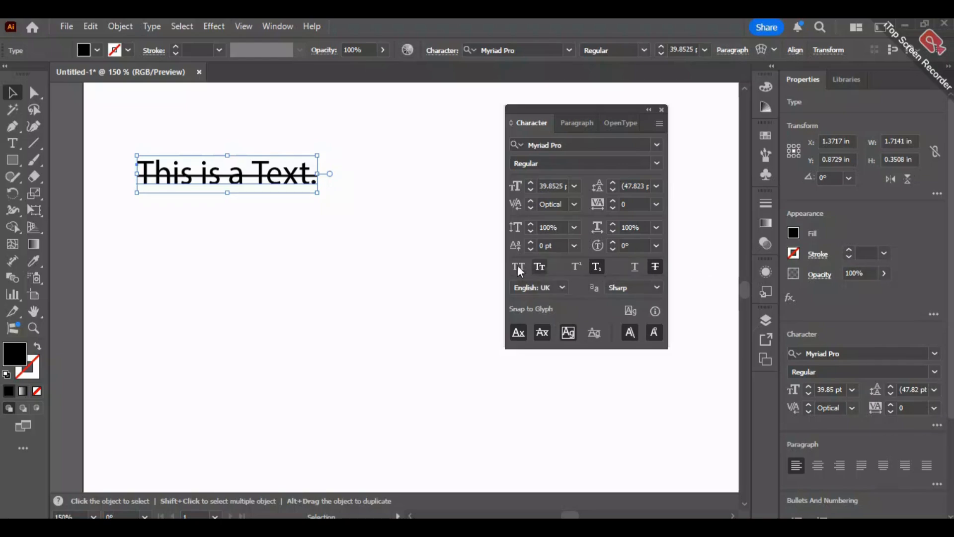
pyautogui.click(597, 269)
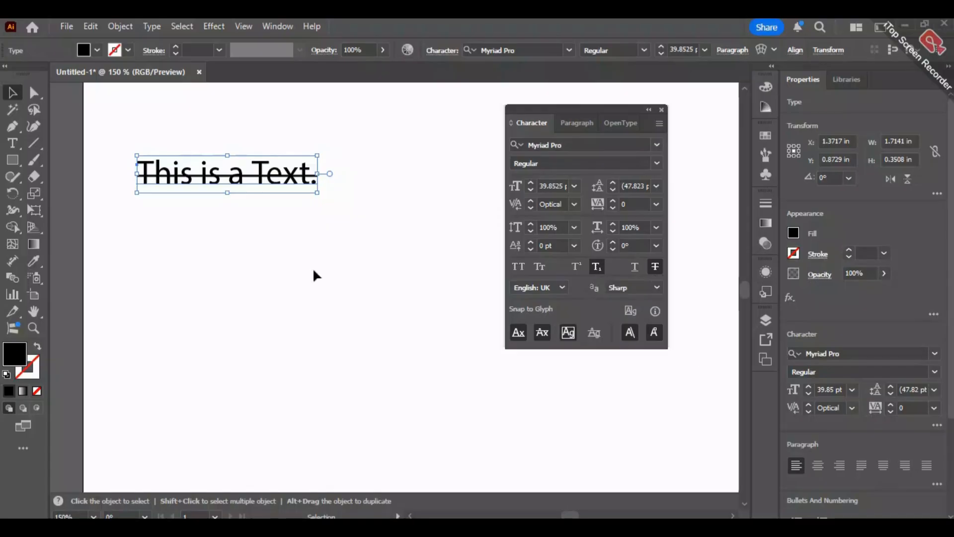
pyautogui.click(655, 268)
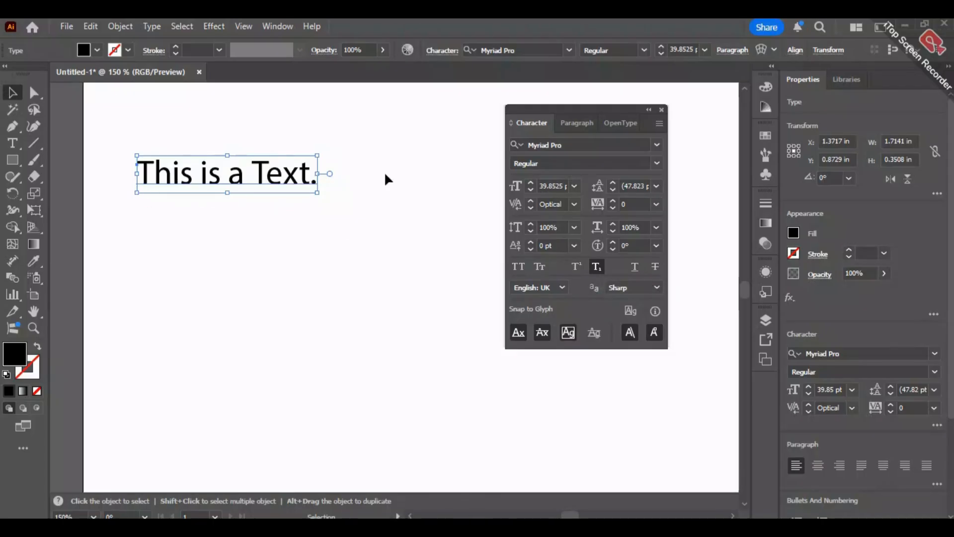
# - Examine the letter edges of "This is a Text." up close and switch the document to Pixel Preview
pyautogui.scroll(5, 383, 172)
pyautogui.press('space')
pyautogui.moveTo(235, 174); pyautogui.dragTo(810, 179)
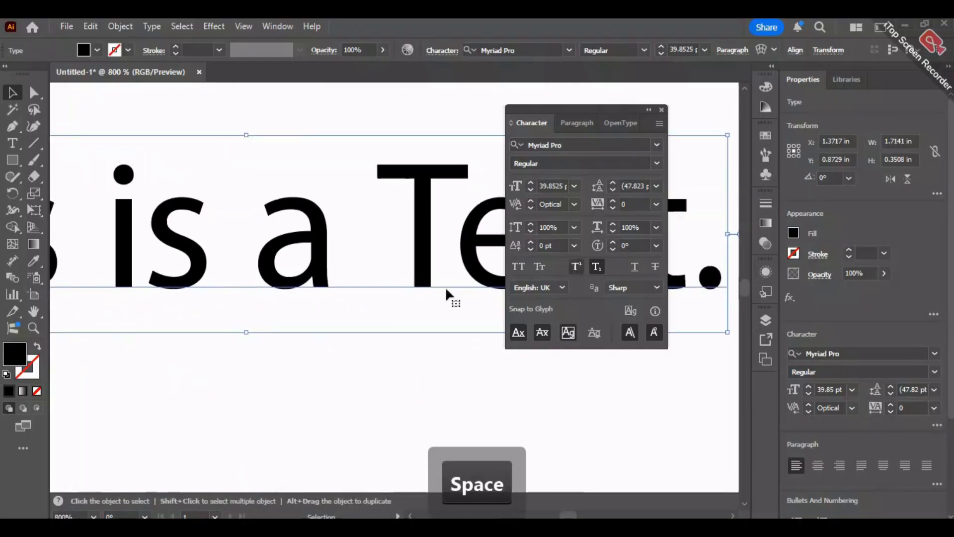
pyautogui.scroll(2, 267, 329)
pyautogui.scroll(-1, 247, 294)
pyautogui.moveTo(190, 335); pyautogui.dragTo(269, 407)
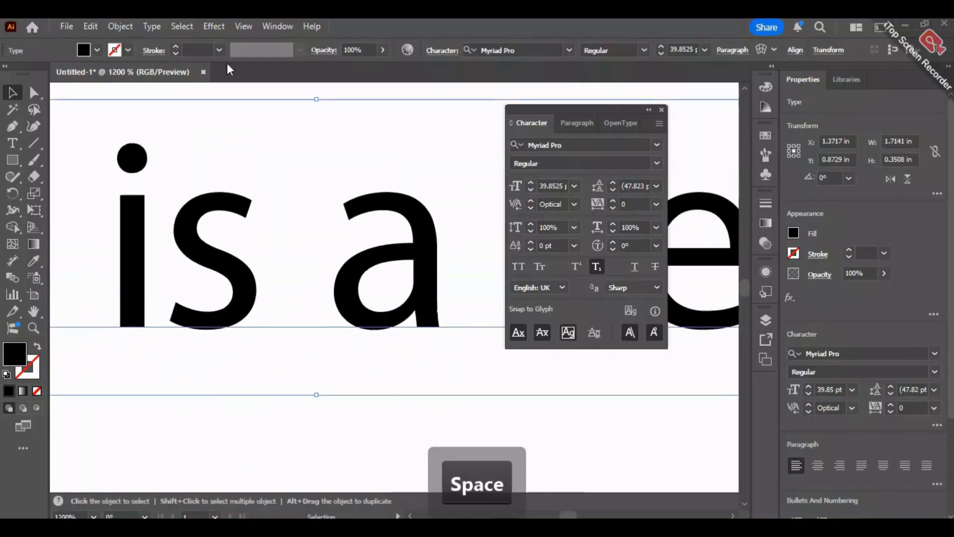
pyautogui.click(244, 26)
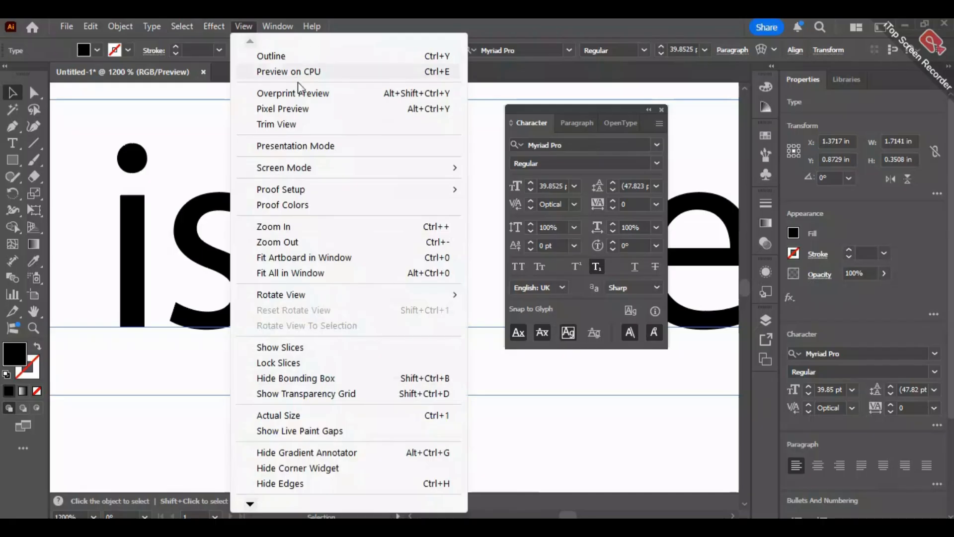
pyautogui.click(316, 108)
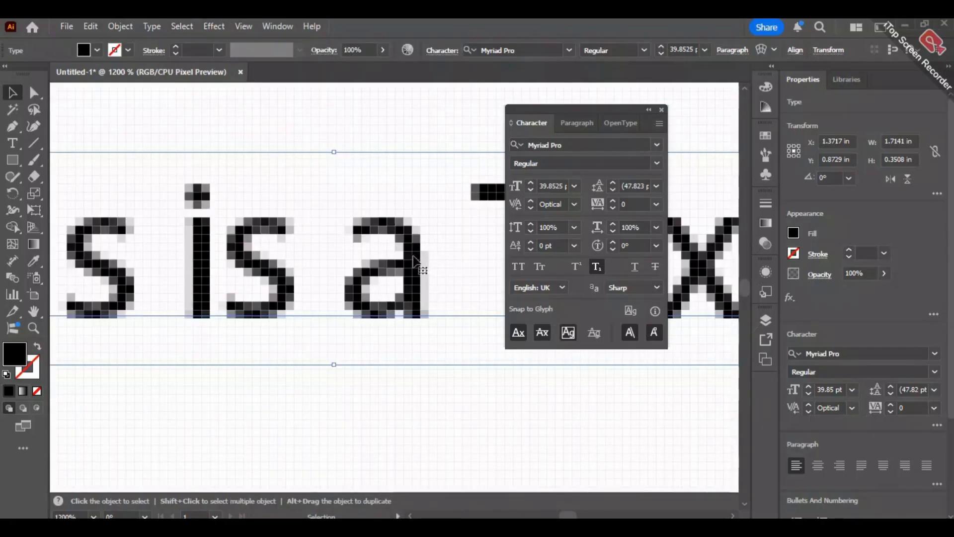
# - Scale "This is a Text." up proportionally to about 59.08 pt and align its start with the artboard's left edge
pyautogui.scroll(-5, 374, 305)
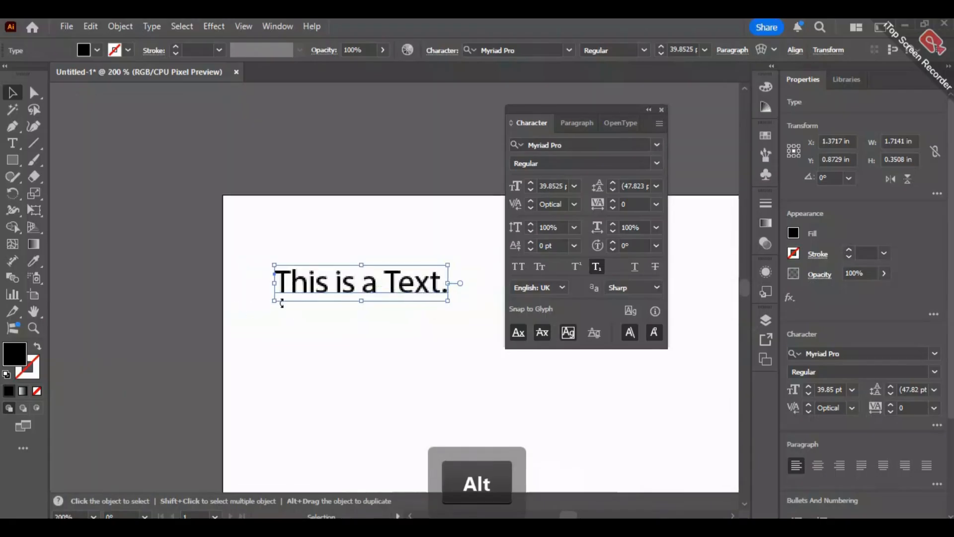
pyautogui.moveTo(274, 300); pyautogui.dragTo(192, 332)
pyautogui.moveTo(332, 282); pyautogui.dragTo(357, 283)
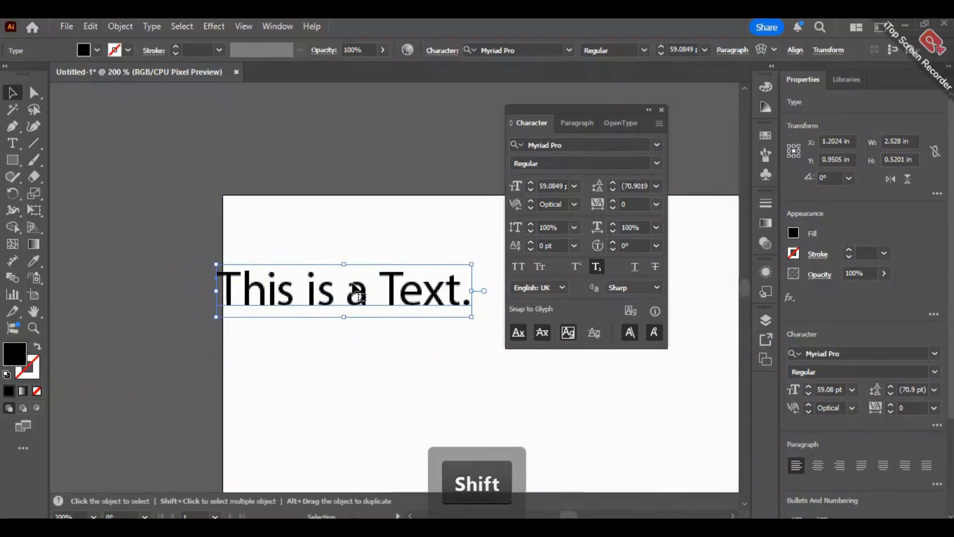
# - Try the None and Crisp anti-aliasing methods on "This is a Text."
pyautogui.scroll(4, 354, 304)
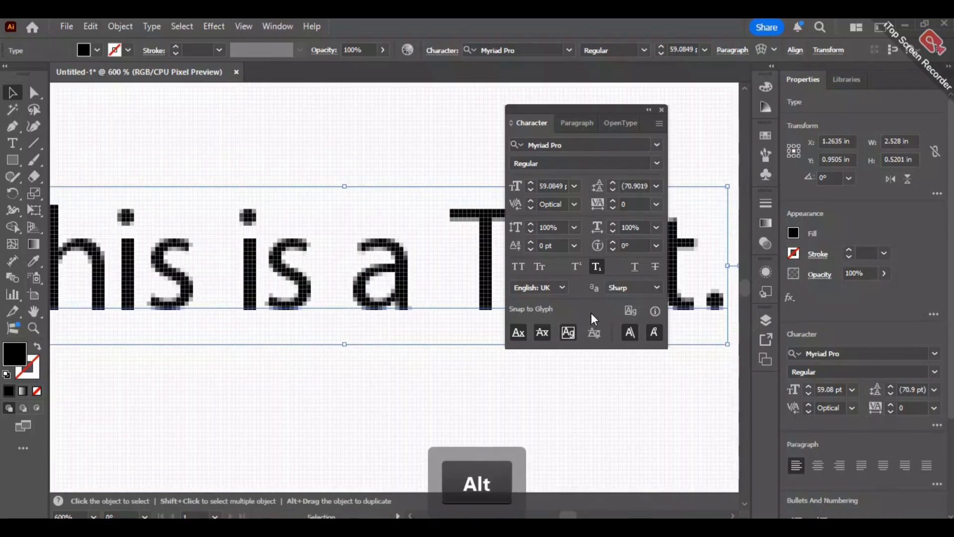
pyautogui.click(654, 289)
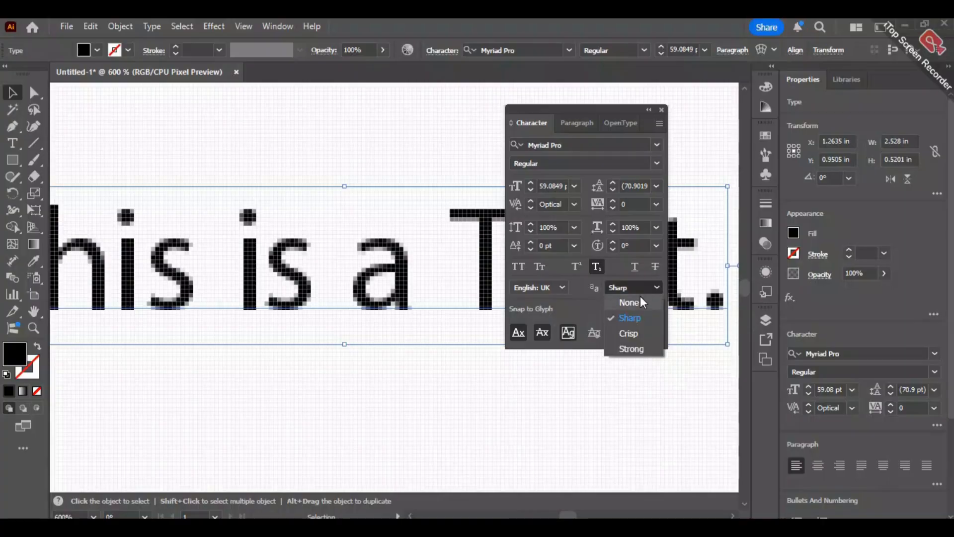
pyautogui.click(638, 298)
pyautogui.click(641, 289)
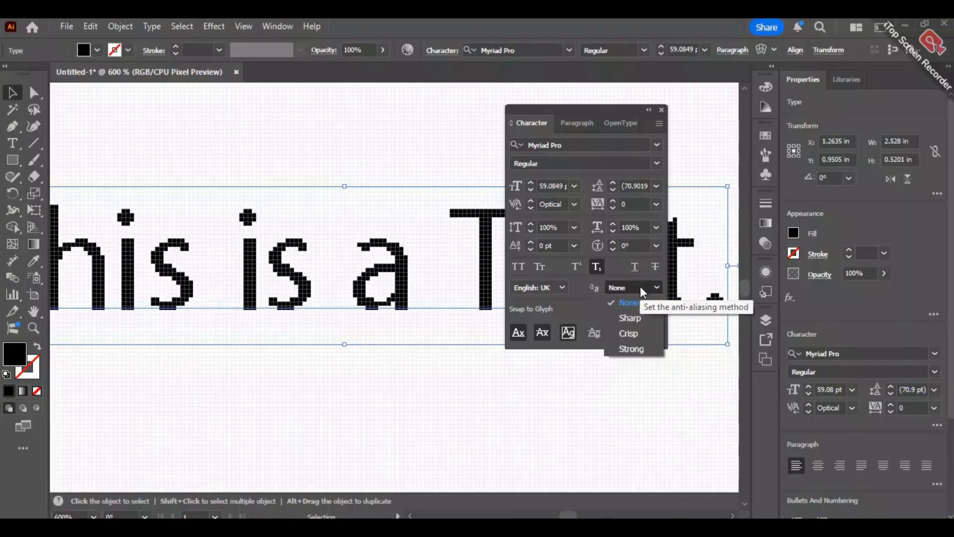
pyautogui.click(273, 430)
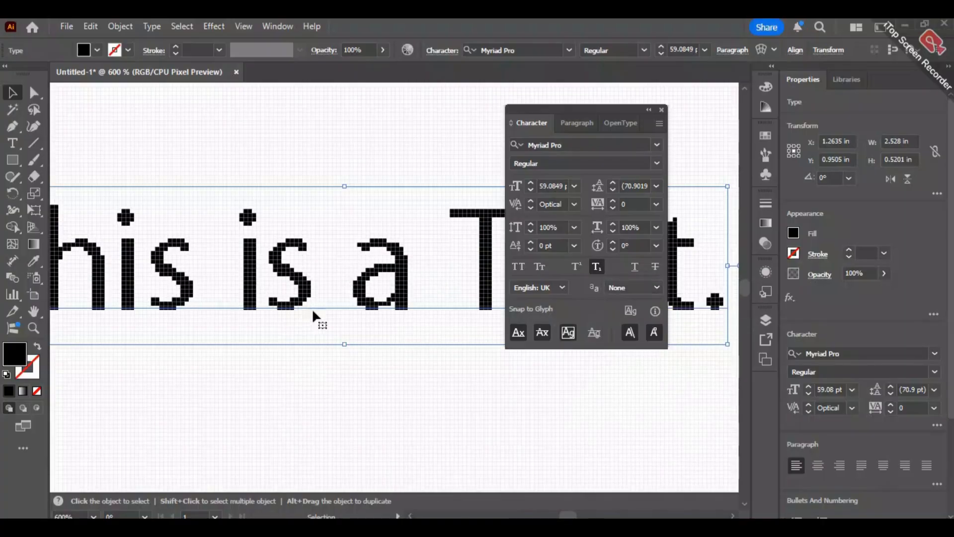
pyautogui.click(645, 287)
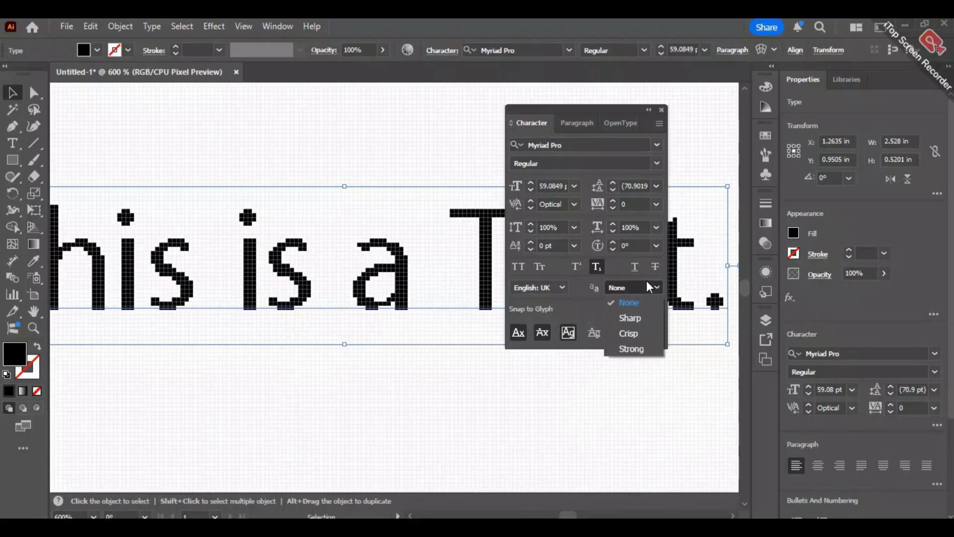
pyautogui.click(638, 328)
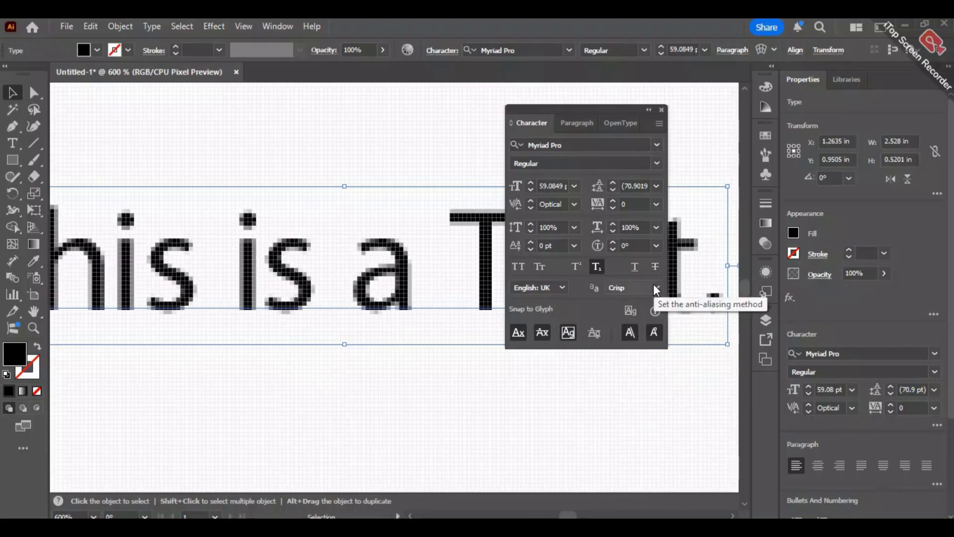
# - Set the anti-aliasing method of "This is a Text." to Strong
pyautogui.scroll(-1, 374, 317)
pyautogui.scroll(-1, 374, 314)
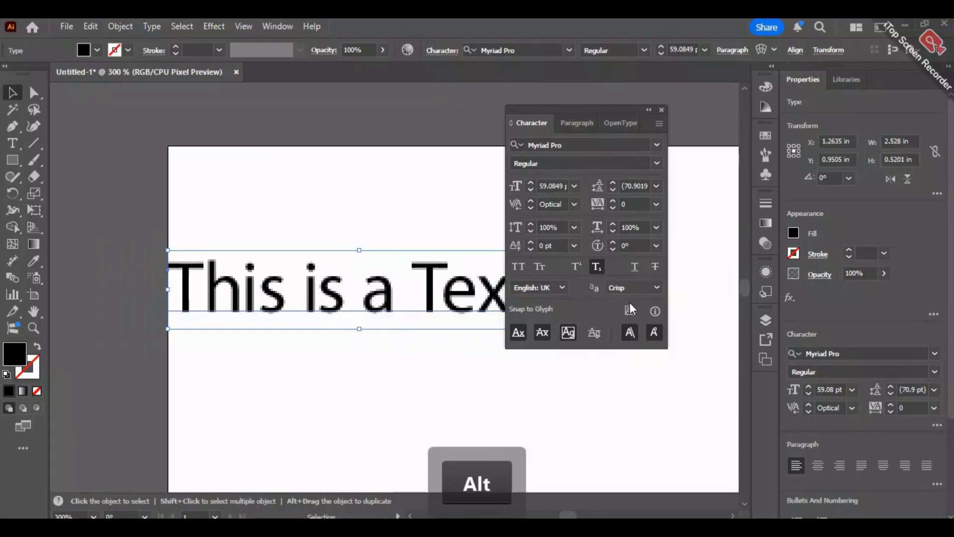
pyautogui.click(641, 287)
pyautogui.click(627, 349)
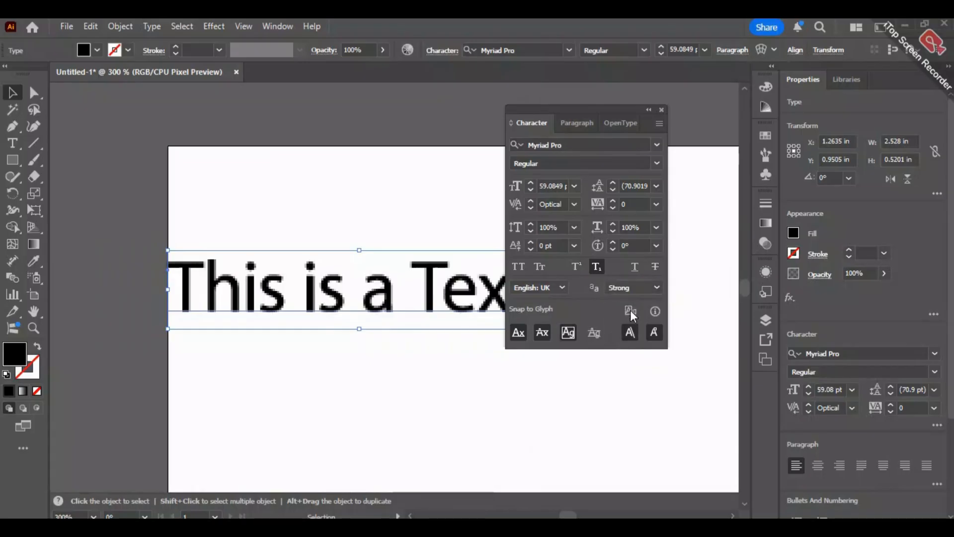
# - Deselect the text and turn off Pixel Preview to view "This is a Text." in the normal preview
pyautogui.click(379, 370)
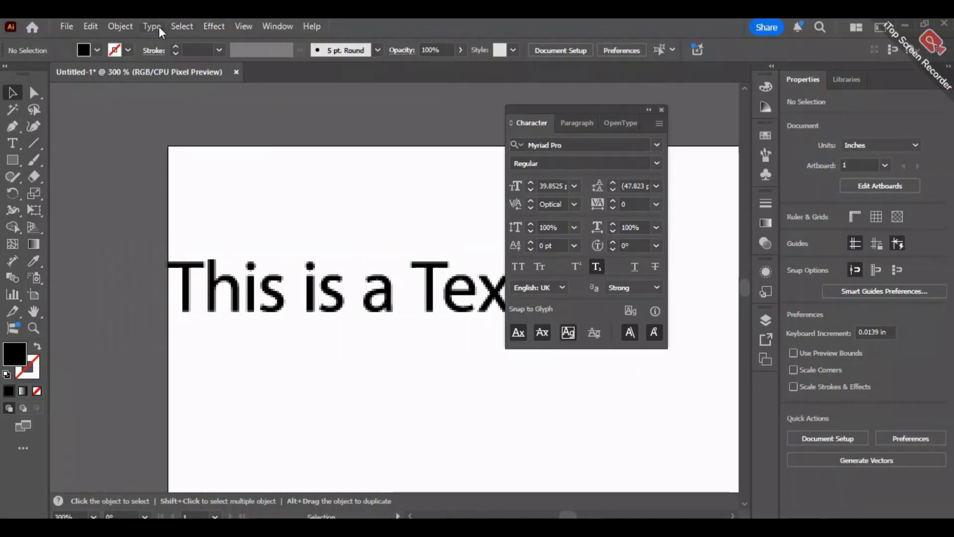
pyautogui.click(243, 28)
pyautogui.click(282, 108)
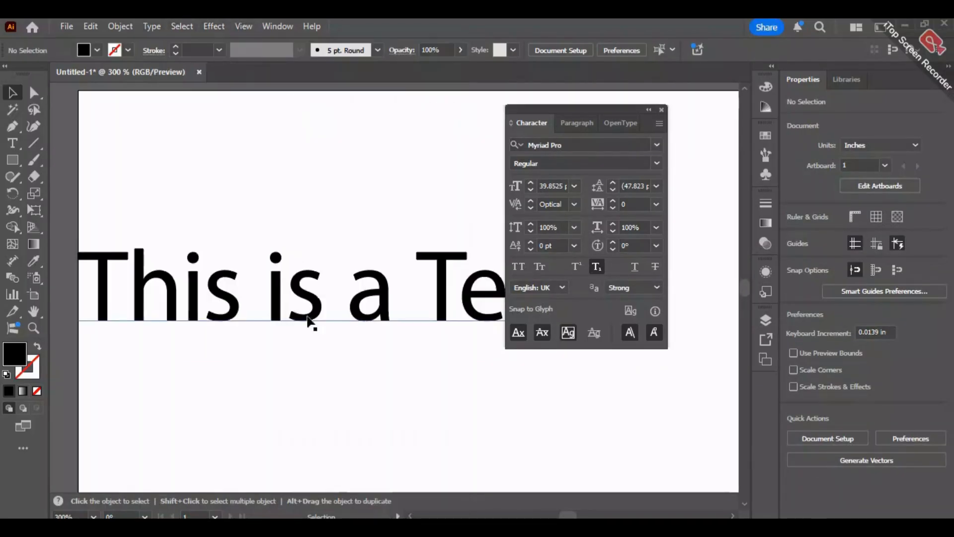
pyautogui.scroll(-1, 313, 322)
pyautogui.press('space')
pyautogui.moveTo(373, 374); pyautogui.dragTo(334, 343)
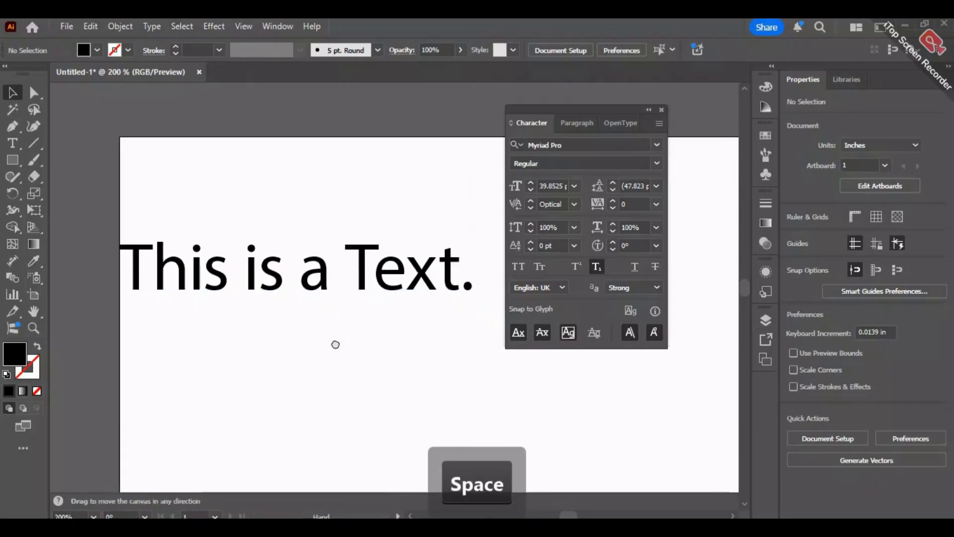